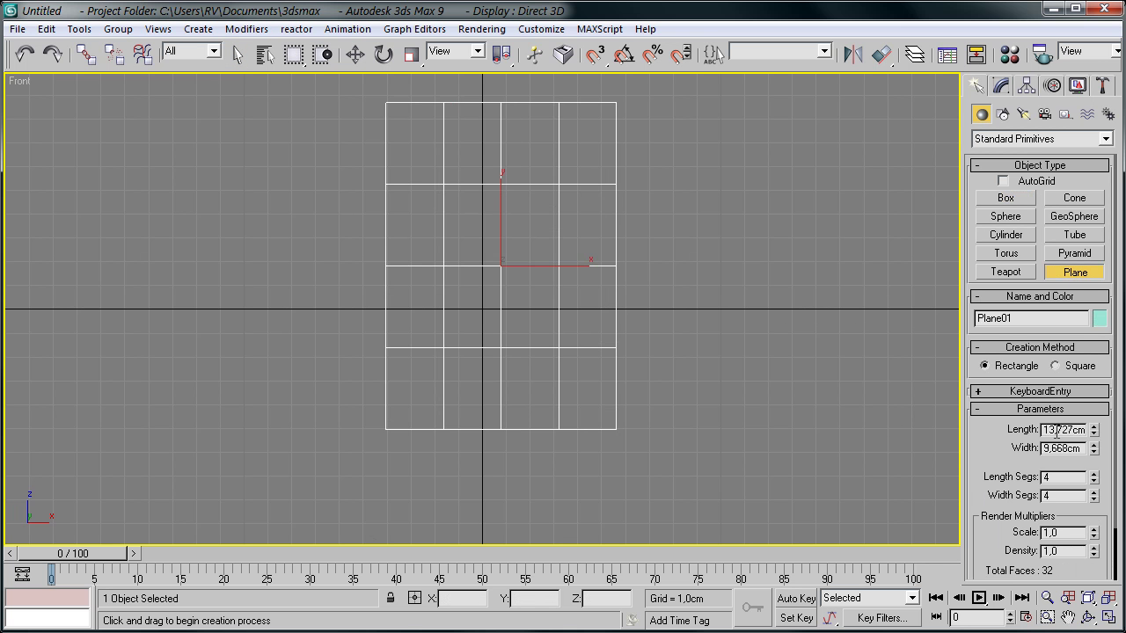
# Finish the 454 x 340 cm front reference plane, Plane01, and frame it in the Front viewport
pyautogui.press('z')
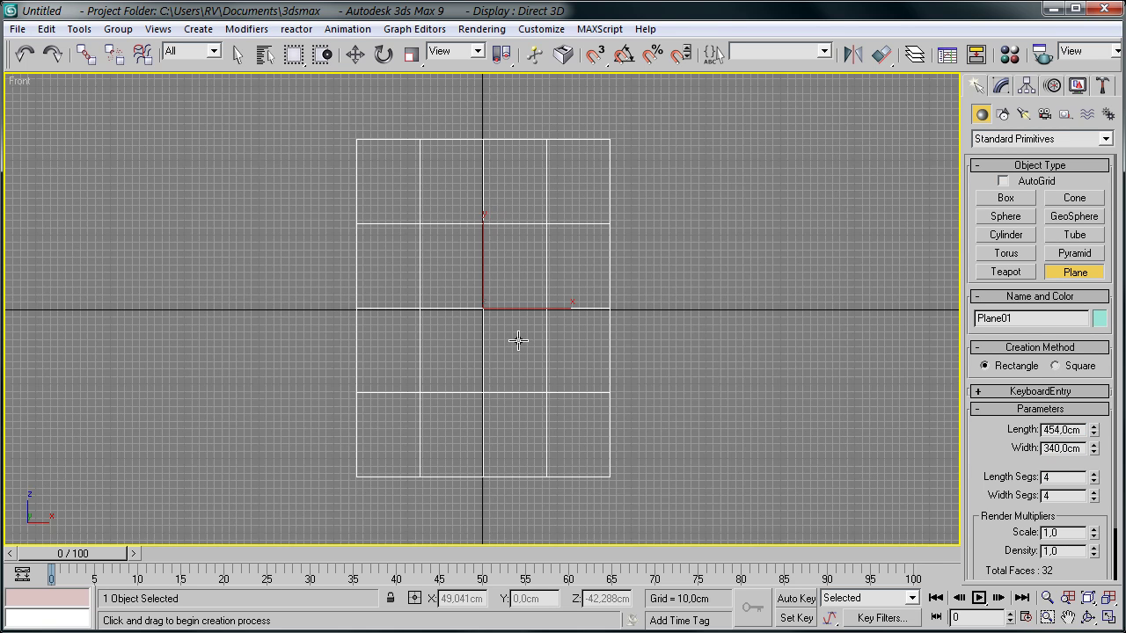
pyautogui.press('w')
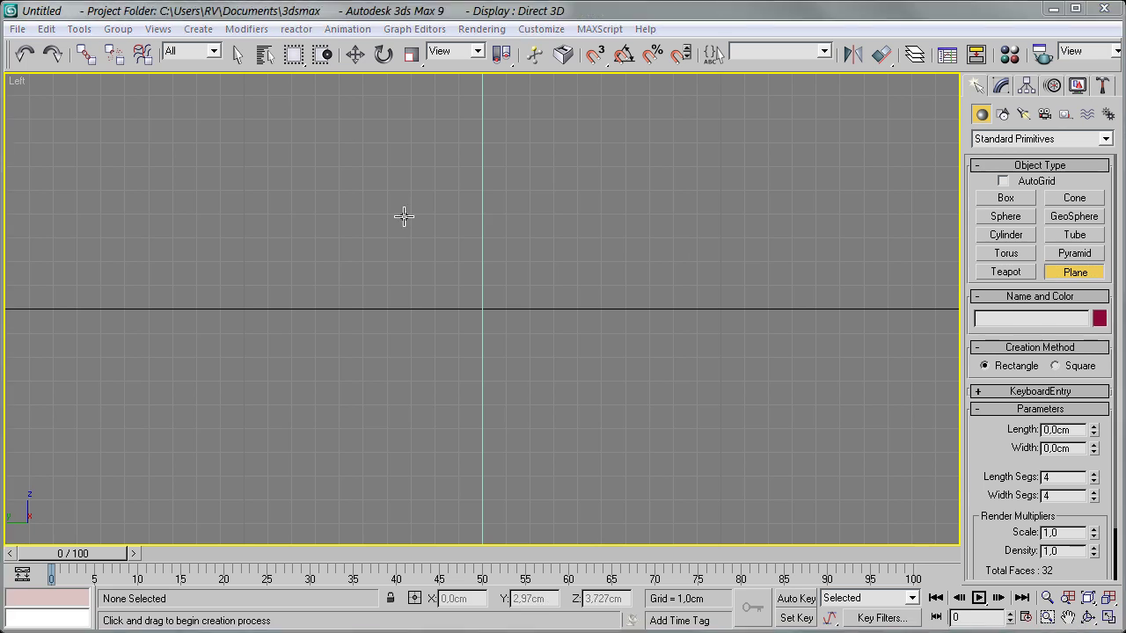
# Frame the side plane, then apply an alien front.jpg bitmap material to the front plane
pyautogui.press('w')
pyautogui.press('z')
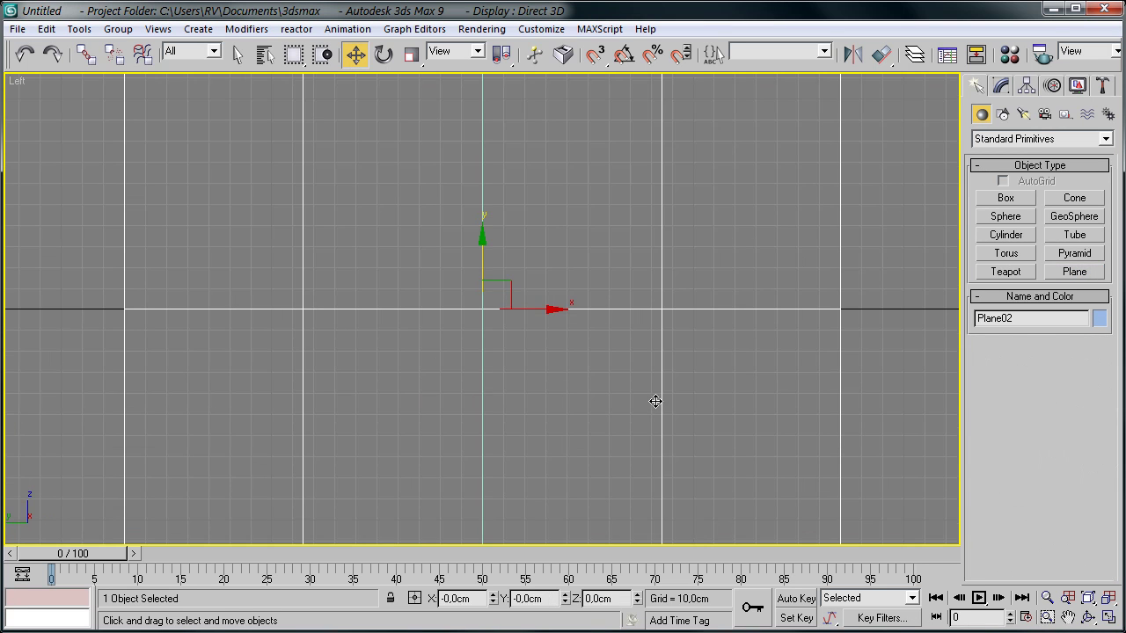
pyautogui.press('m')
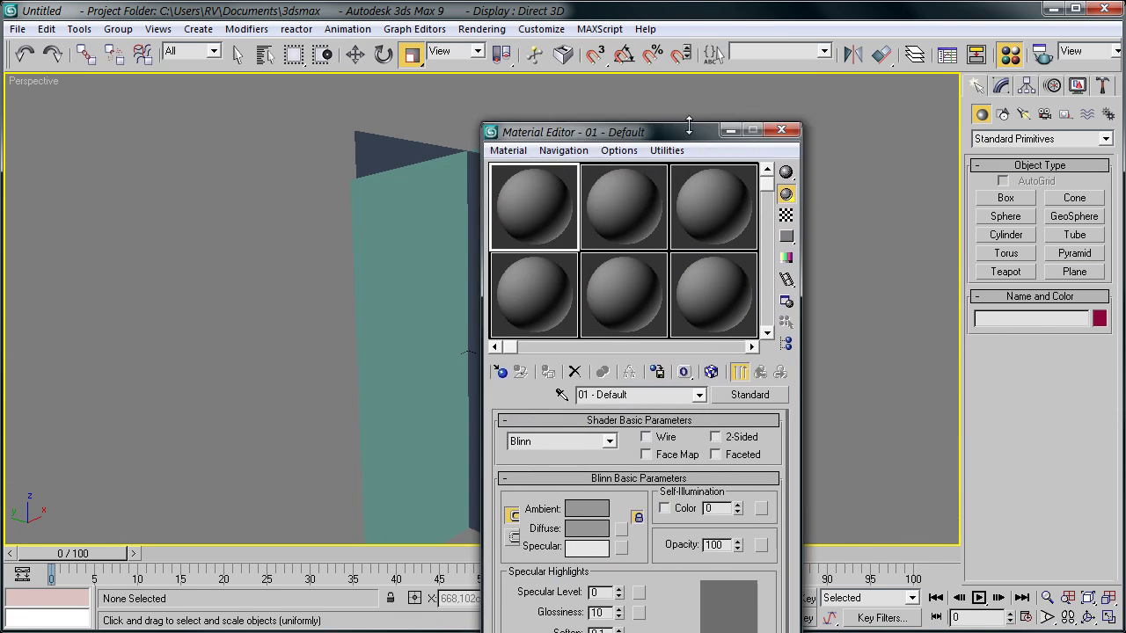
pyautogui.moveTo(689, 128); pyautogui.dragTo(813, 73)
pyautogui.click(744, 475)
pyautogui.doubleClick(448, 111)
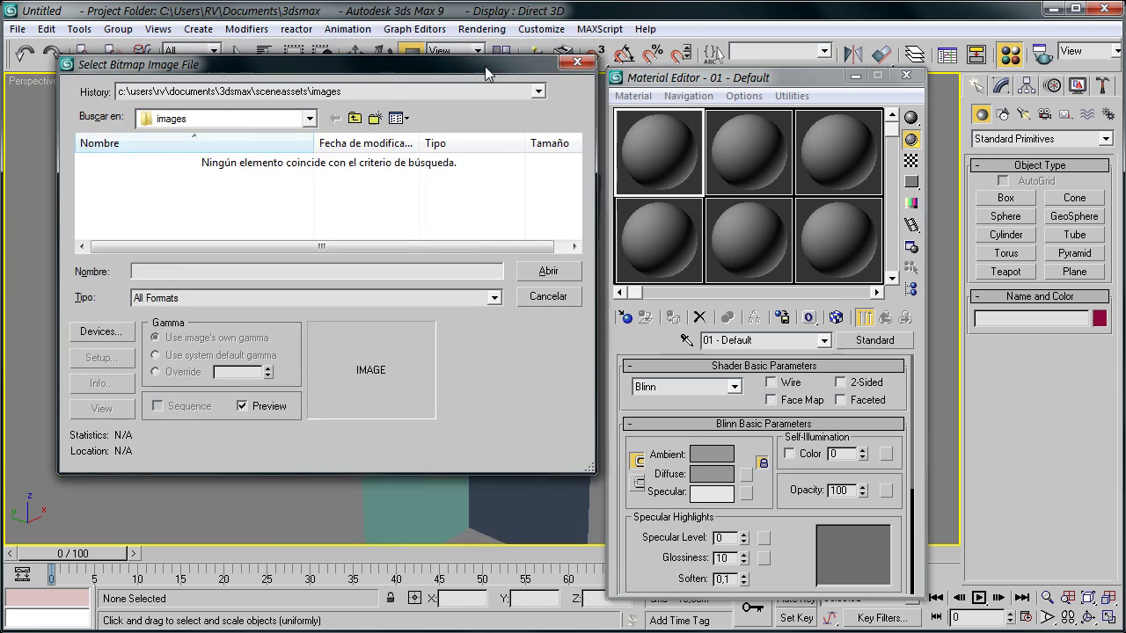
pyautogui.doubleClick(141, 192)
pyautogui.moveTo(563, 44); pyautogui.dragTo(793, 92)
pyautogui.moveTo(671, 189); pyautogui.dragTo(502, 340)
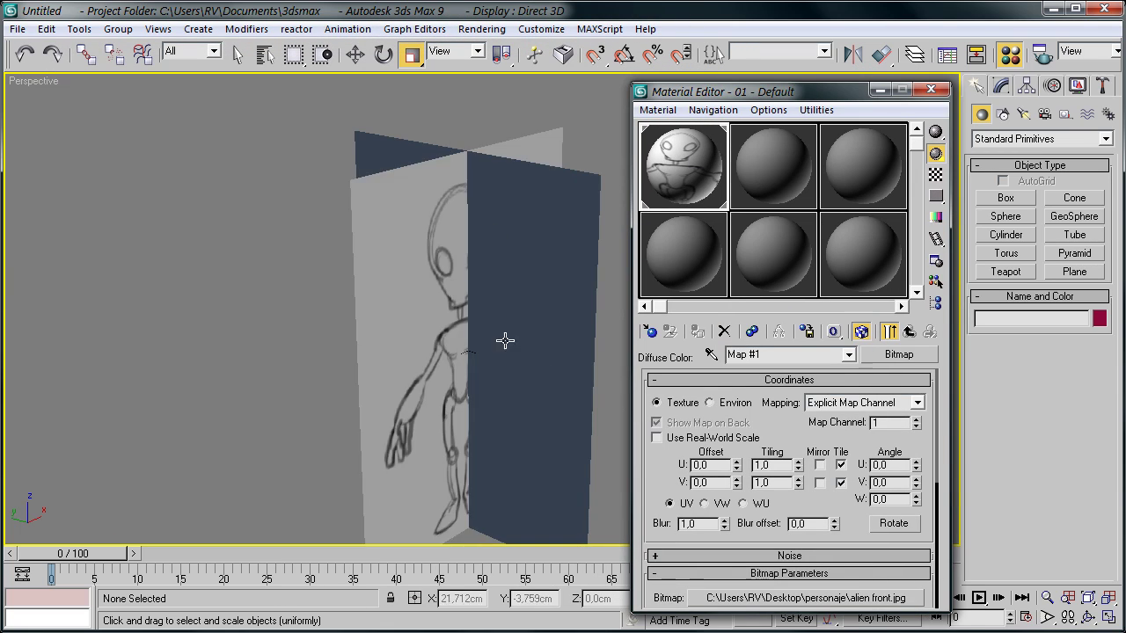
# Apply the alien side.jpg material to the side plane with Show Map in Viewport on
pyautogui.click(773, 167)
pyautogui.moveTo(546, 56); pyautogui.dragTo(774, 90)
pyautogui.moveTo(789, 170); pyautogui.dragTo(536, 211)
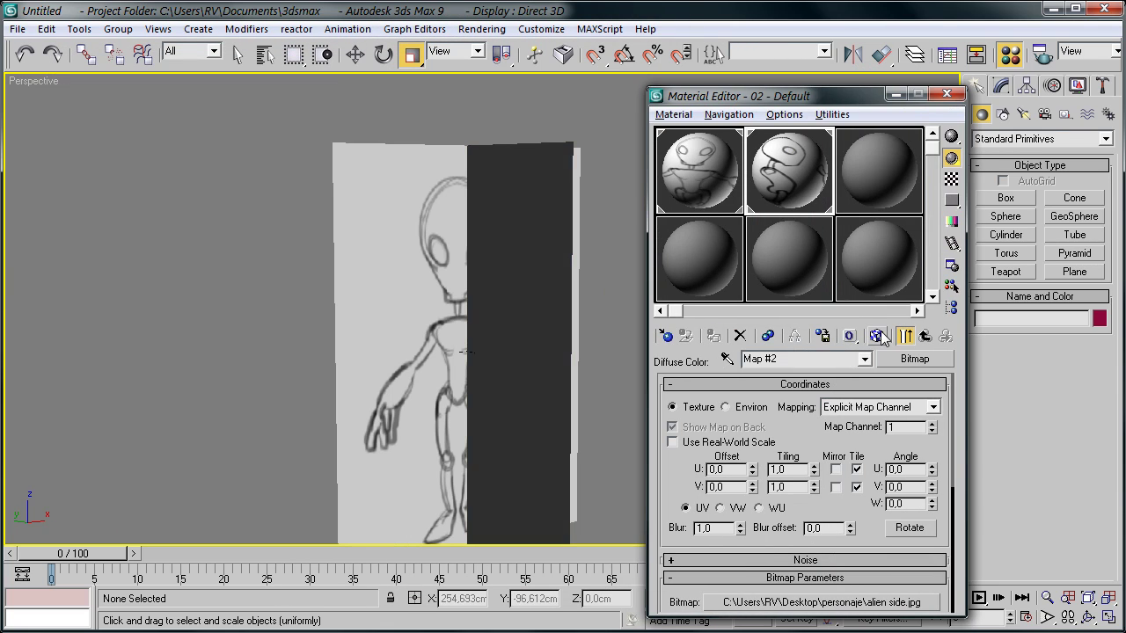
pyautogui.click(877, 336)
pyautogui.click(947, 95)
# Orbit and select each plane to check that both sketches display
pyautogui.scroll(5, 575, 342)
pyautogui.click(493, 378)
pyautogui.press('w')
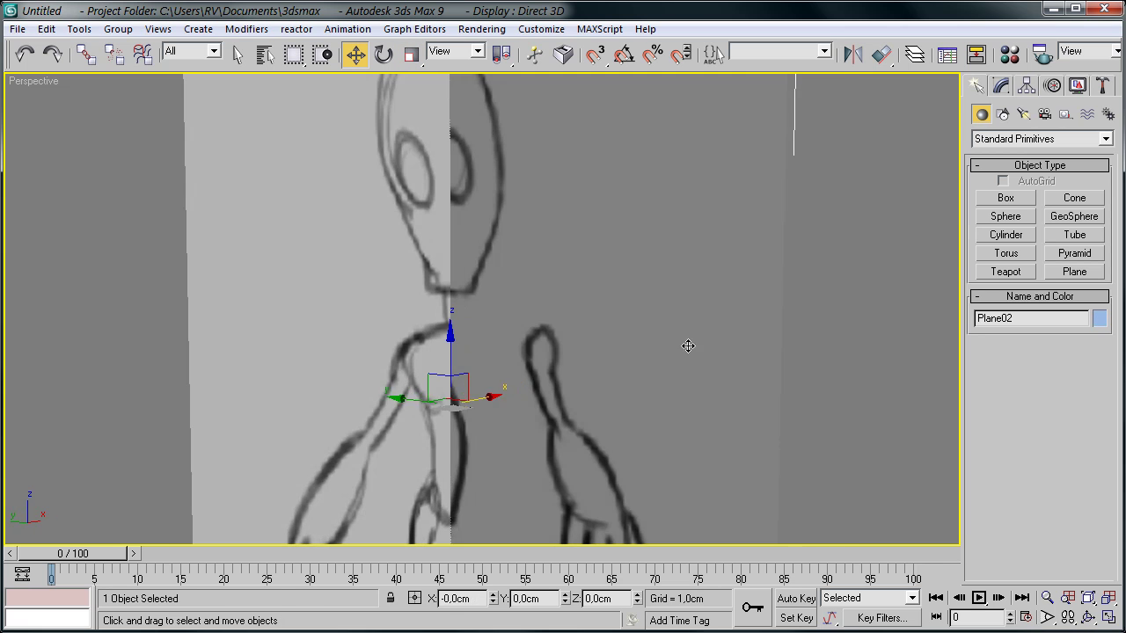
pyautogui.keyDown('alt'); pyautogui.moveTo(540, 402); pyautogui.dragTo(540, 379, button='middle'); pyautogui.keyUp('alt')
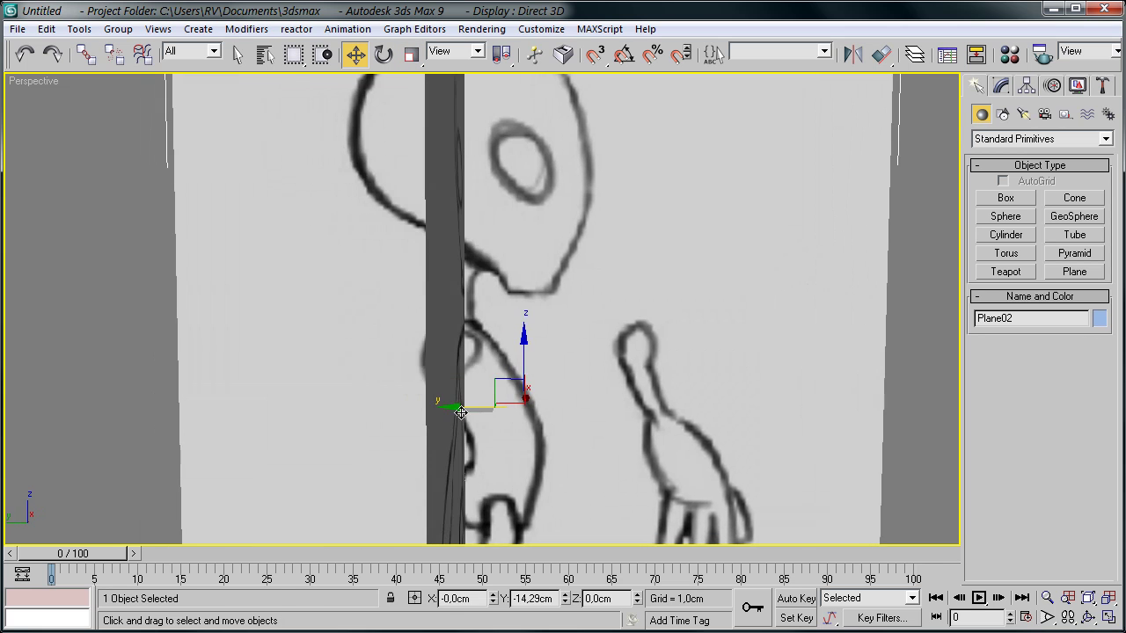
pyautogui.click(540, 379)
pyautogui.press('m')
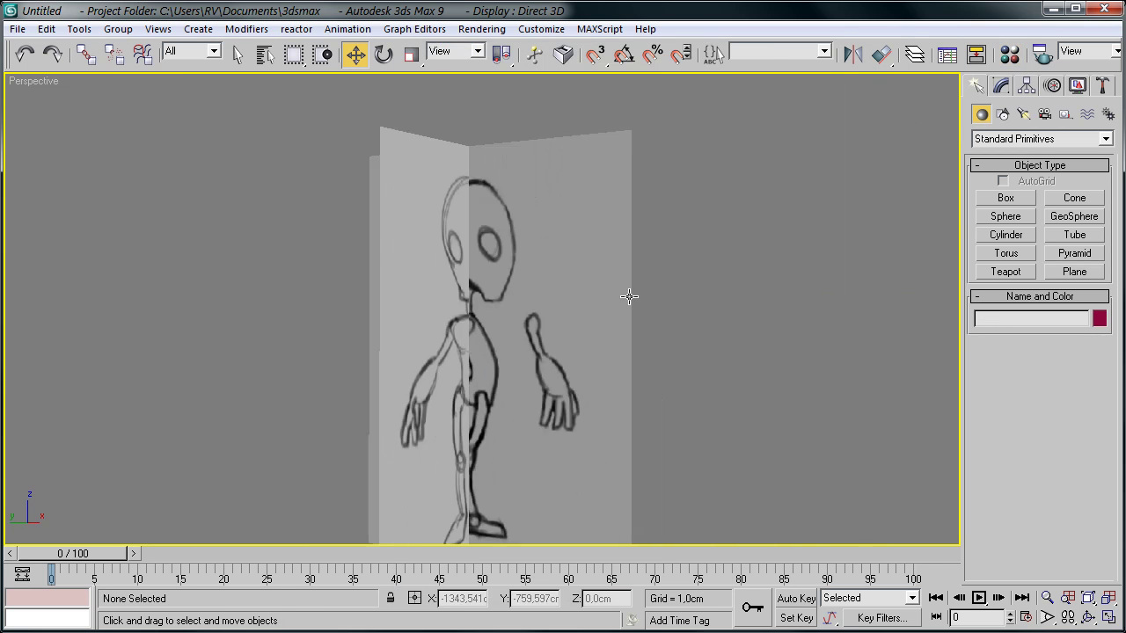
pyautogui.click(314, 217)
pyautogui.keyDown('alt'); pyautogui.moveTo(314, 216); pyautogui.dragTo(264, 206, button='middle'); pyautogui.keyUp('alt')
pyautogui.click(221, 202)
# In the Front view, draw a box over the alien's head
pyautogui.press('f')
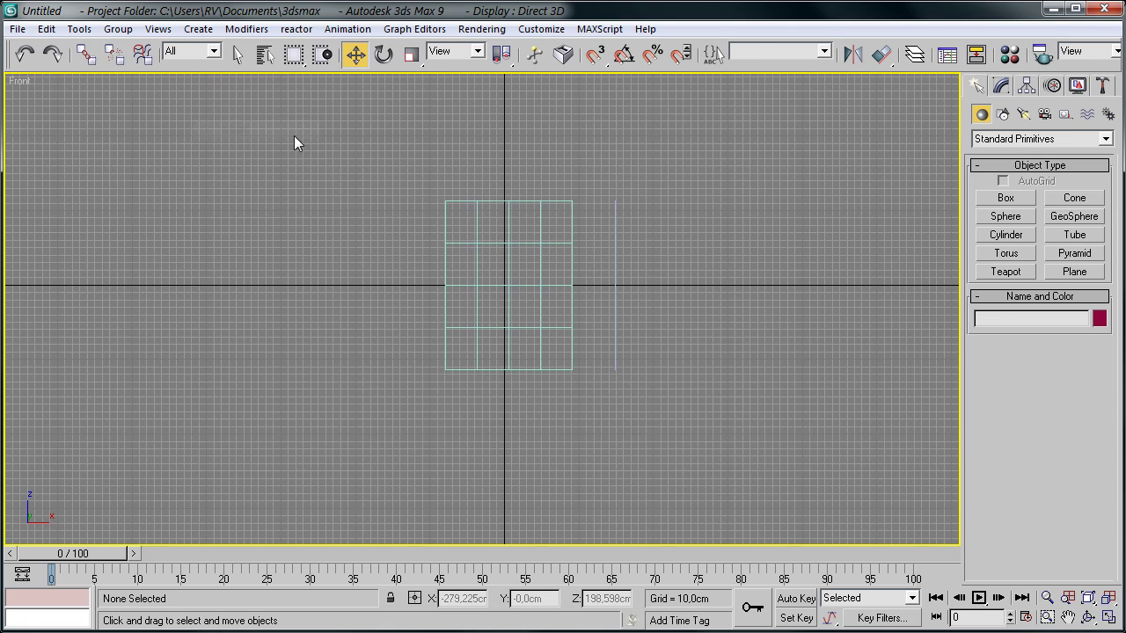
pyautogui.scroll(5, 552, 367)
pyautogui.scroll(-1, 572, 249)
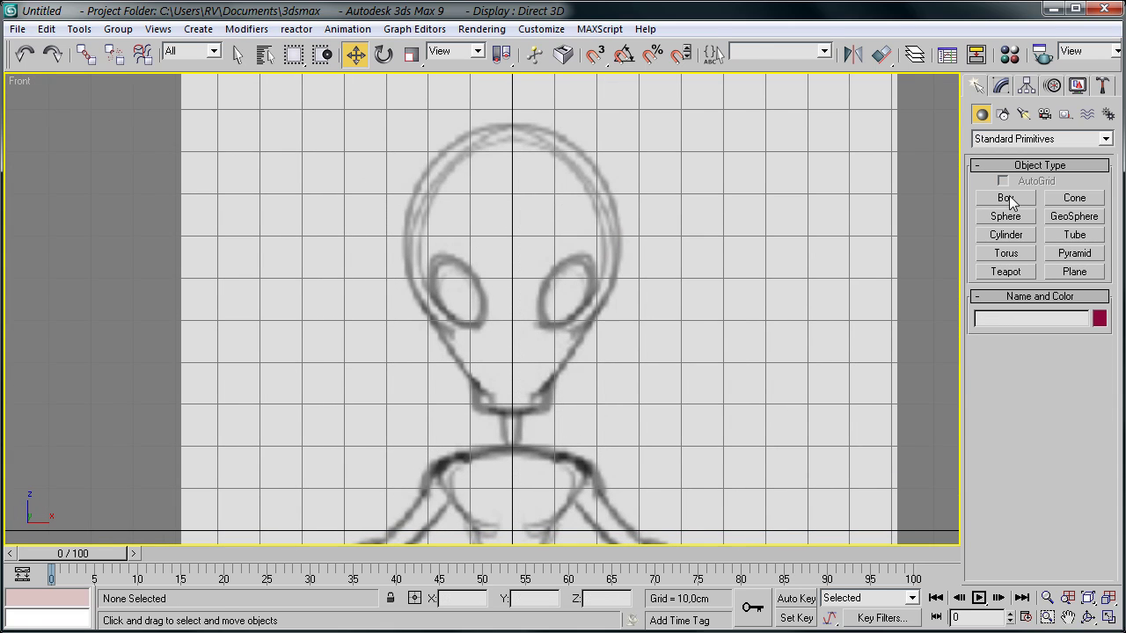
pyautogui.click(1006, 198)
pyautogui.moveTo(438, 161); pyautogui.dragTo(585, 326)
# Give the head box the see-through grey 50% opacity material
pyautogui.click(1009, 55)
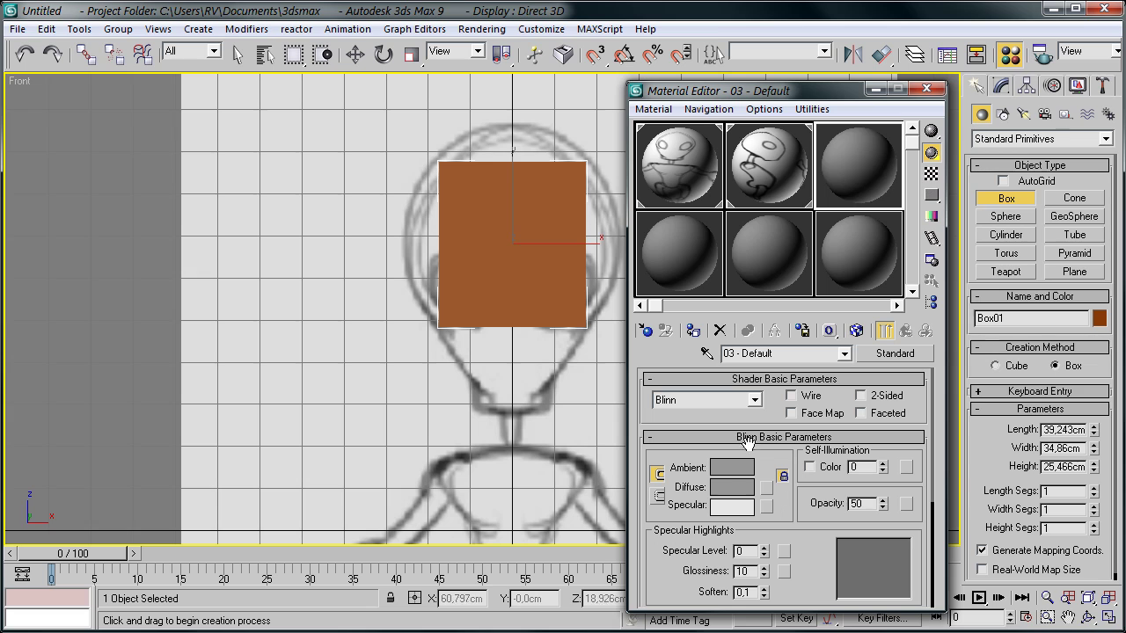
pyautogui.moveTo(553, 243); pyautogui.dragTo(554, 245)
pyautogui.moveTo(792, 90); pyautogui.dragTo(567, 50)
pyautogui.click(721, 46)
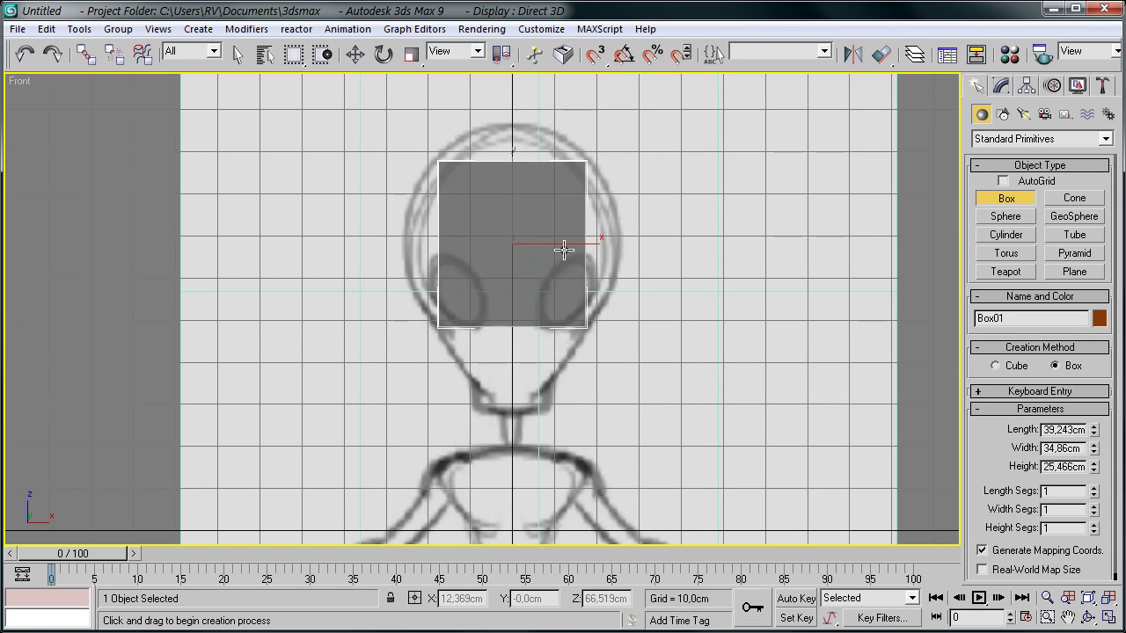
pyautogui.press('w')
# Undo an early poly conversion, try then remove MeshSmooth, and apply TurboSmooth instead
pyautogui.rightClick(562, 181)
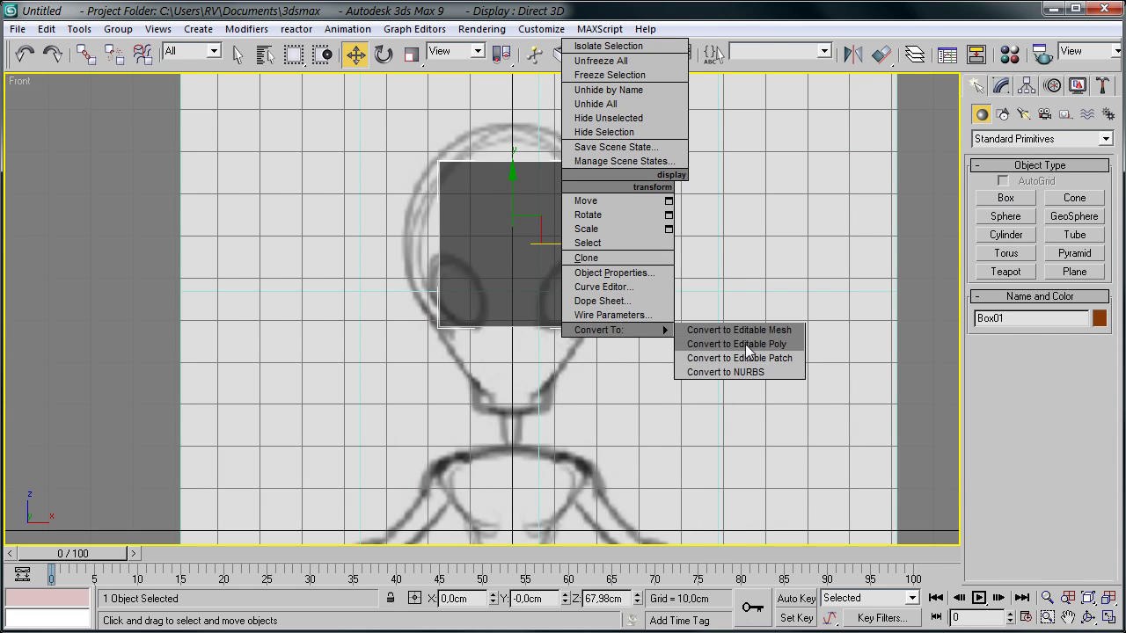
pyautogui.click(746, 344)
pyautogui.hotkey('ctrl', 'z')
pyautogui.click(246, 29)
pyautogui.click(457, 305)
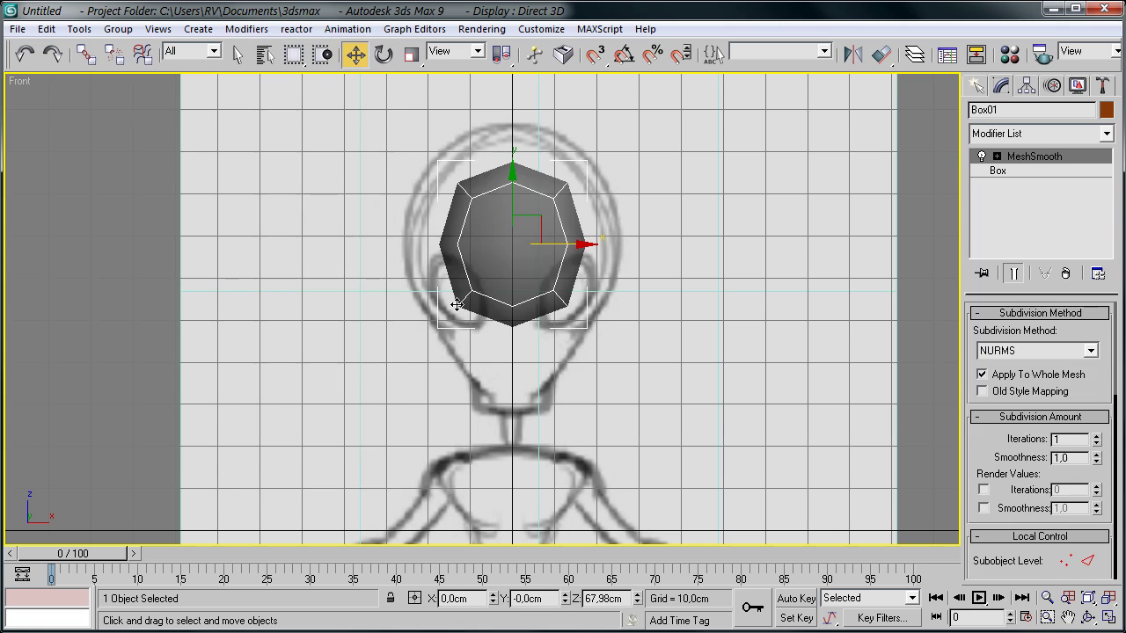
pyautogui.click(1057, 368)
pyautogui.click(1066, 273)
pyautogui.click(247, 29)
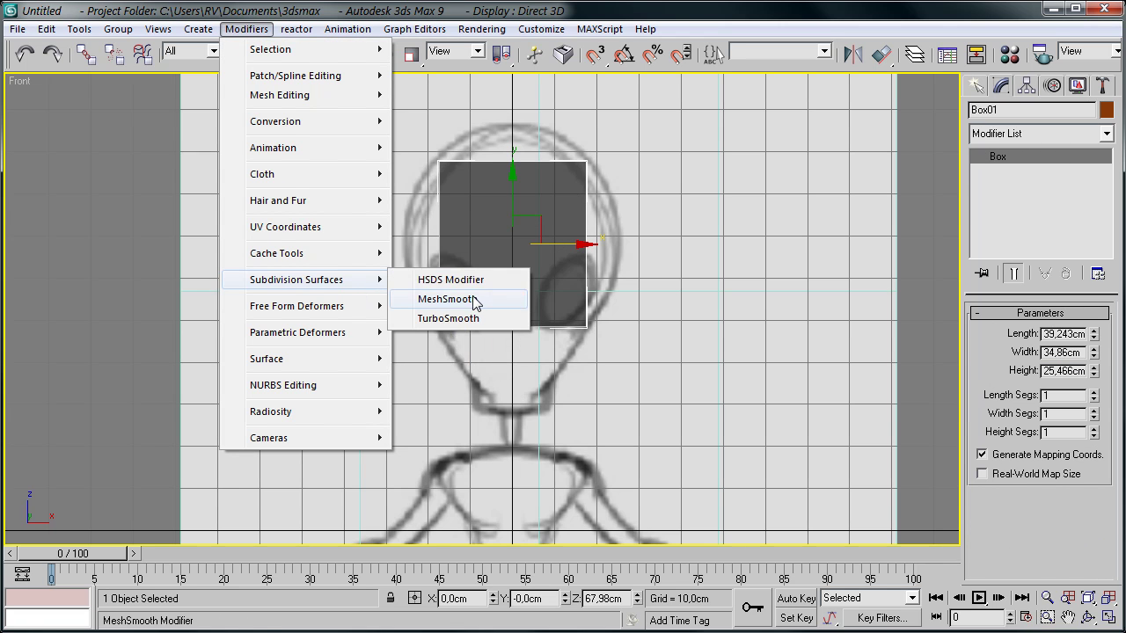
pyautogui.click(423, 322)
# Scale the head box up to about 143% and convert it to Editable Poly
pyautogui.press('r')
pyautogui.moveTo(465, 193); pyautogui.dragTo(466, 150)
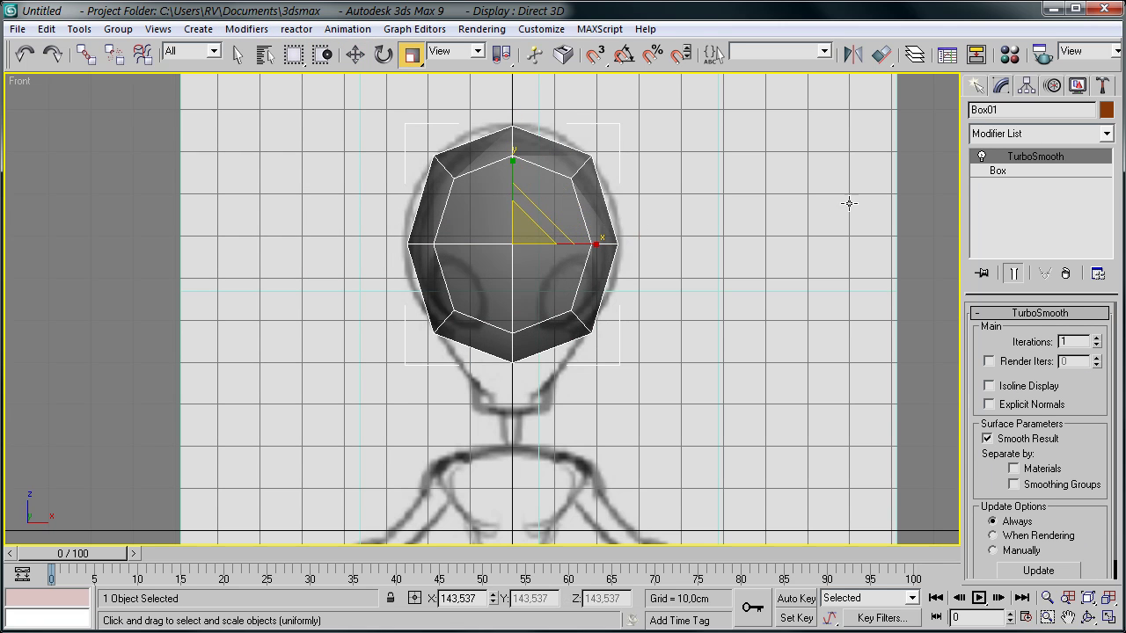
pyautogui.rightClick(558, 183)
pyautogui.click(730, 342)
pyautogui.click(915, 252)
pyautogui.rightClick(19, 80)
pyautogui.click(228, 211)
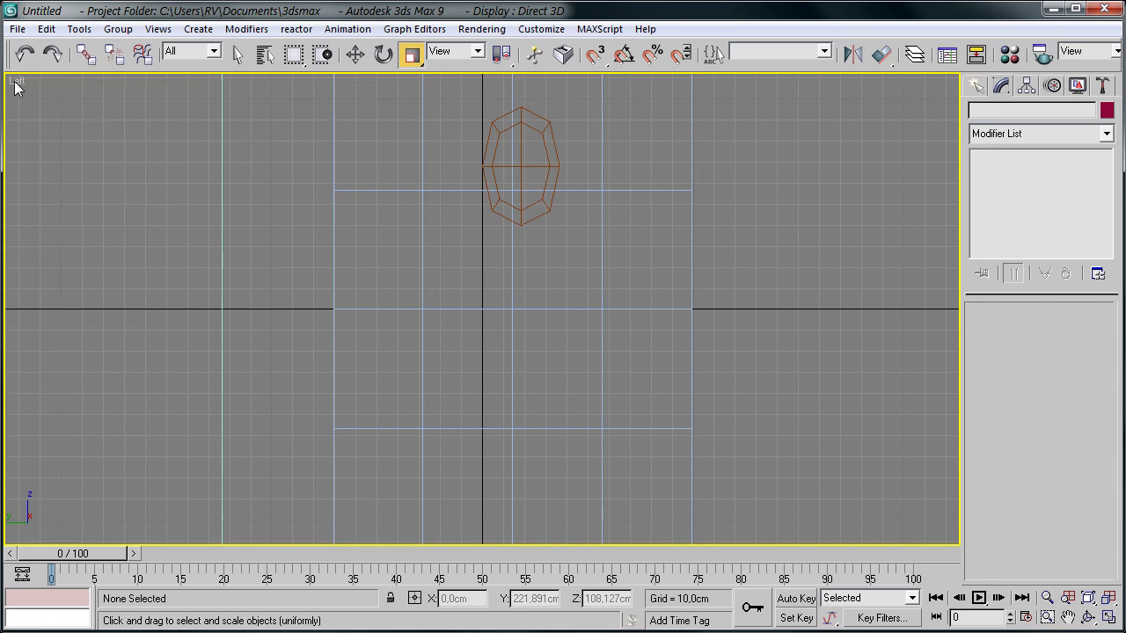
pyautogui.rightClick(19, 80)
# Show edged faces and pull the head's vertices toward the sketch's side outline
pyautogui.click(114, 178)
pyautogui.click(563, 275)
pyautogui.press('q')
pyautogui.press('1')
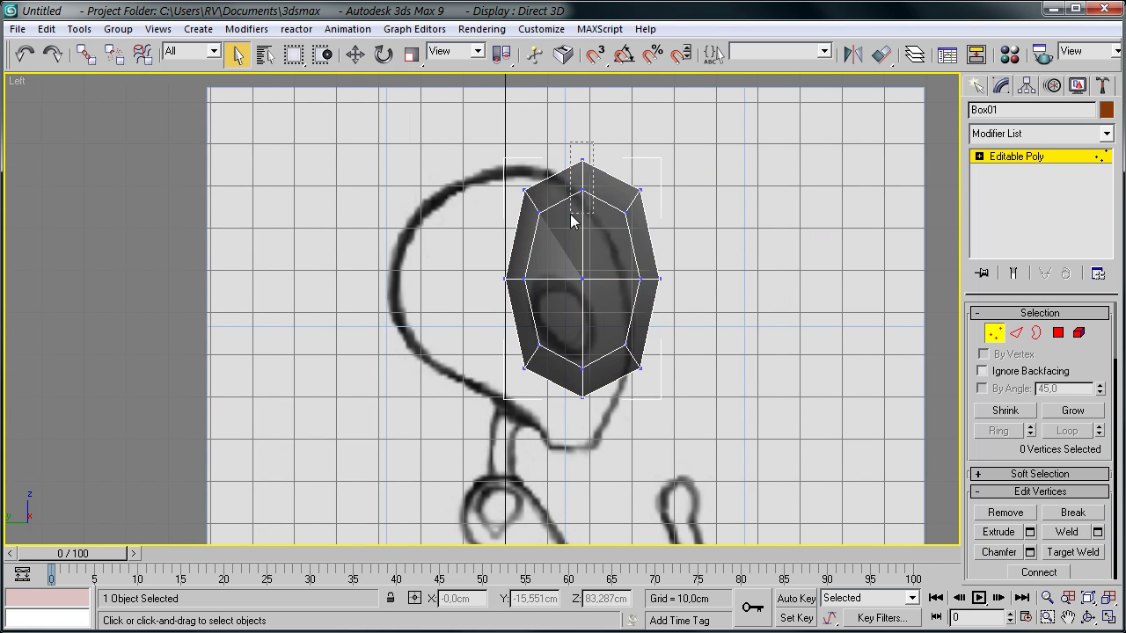
pyautogui.press('w')
pyautogui.moveTo(638, 264); pyautogui.dragTo(568, 246)
pyautogui.click(630, 291)
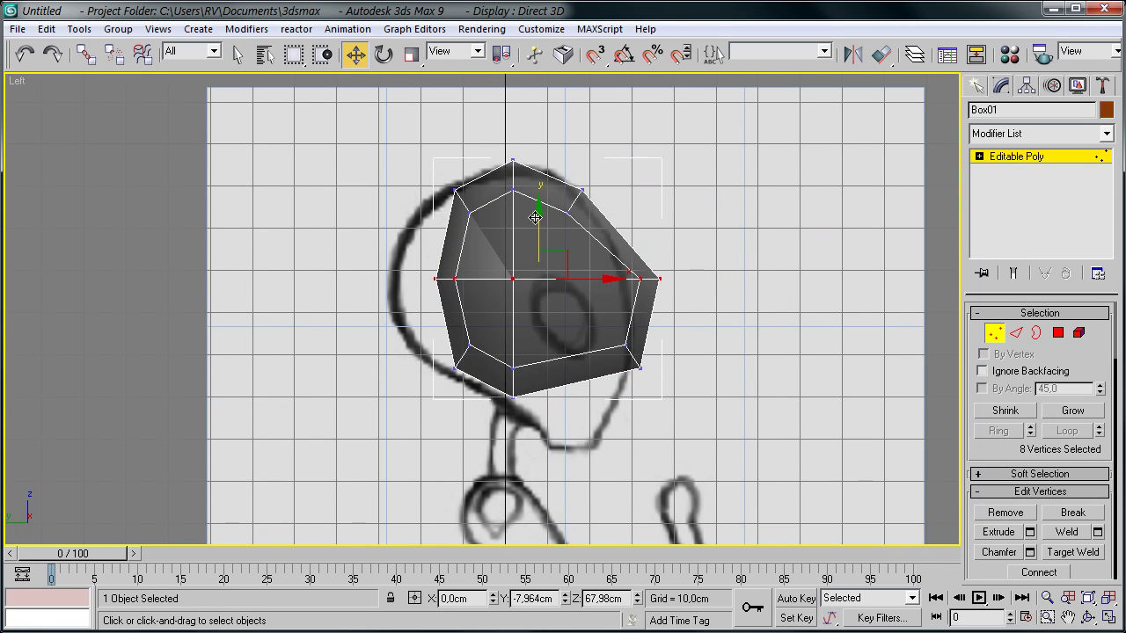
pyautogui.moveTo(695, 291)
pyautogui.mouseDown()
pyautogui.moveTo(661, 298)
pyautogui.moveTo(615, 415)
pyautogui.mouseUp()
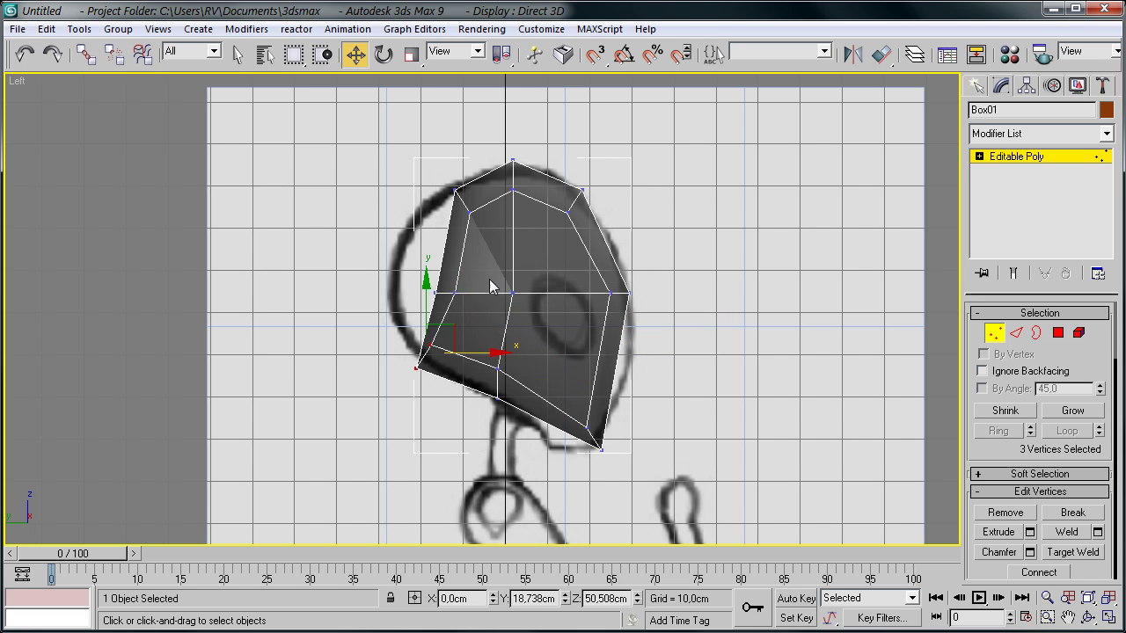
pyautogui.hotkey('ctrl', 'z')
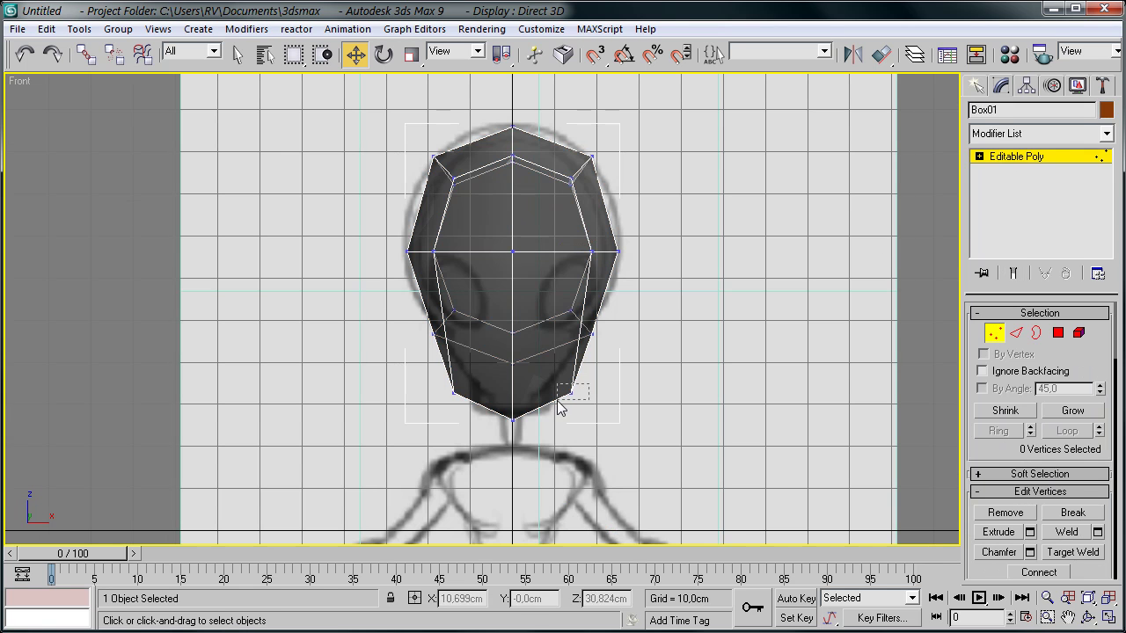
# Select the vertices along the top of the head to refine its outline
pyautogui.click(993, 333)
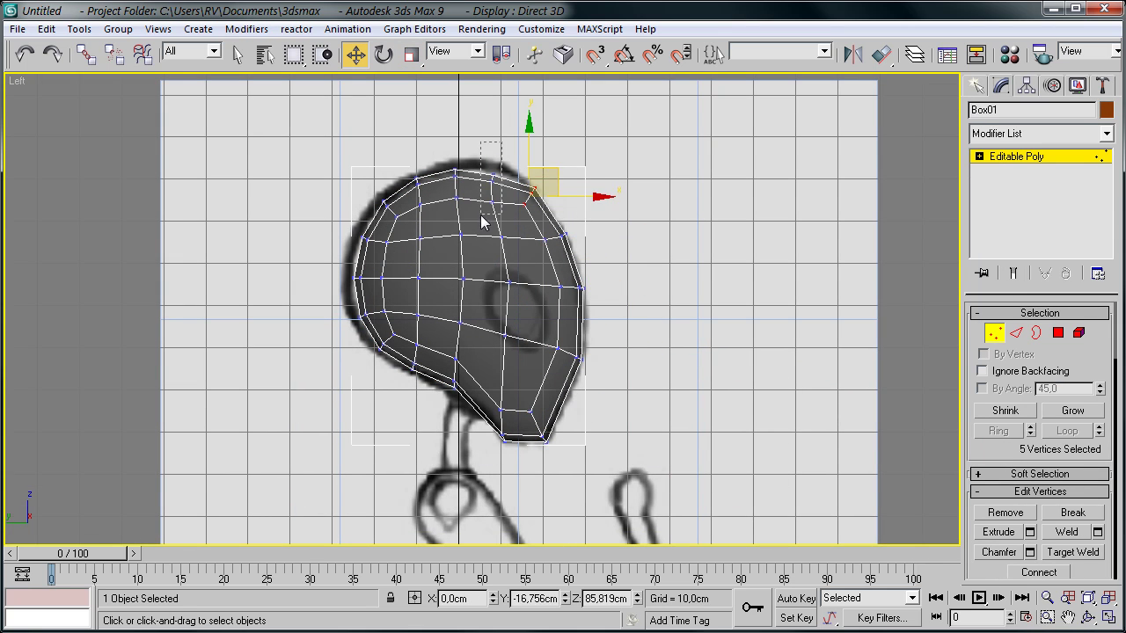
pyautogui.moveTo(403, 364); pyautogui.dragTo(403, 364)
pyautogui.scroll(2, 440, 387)
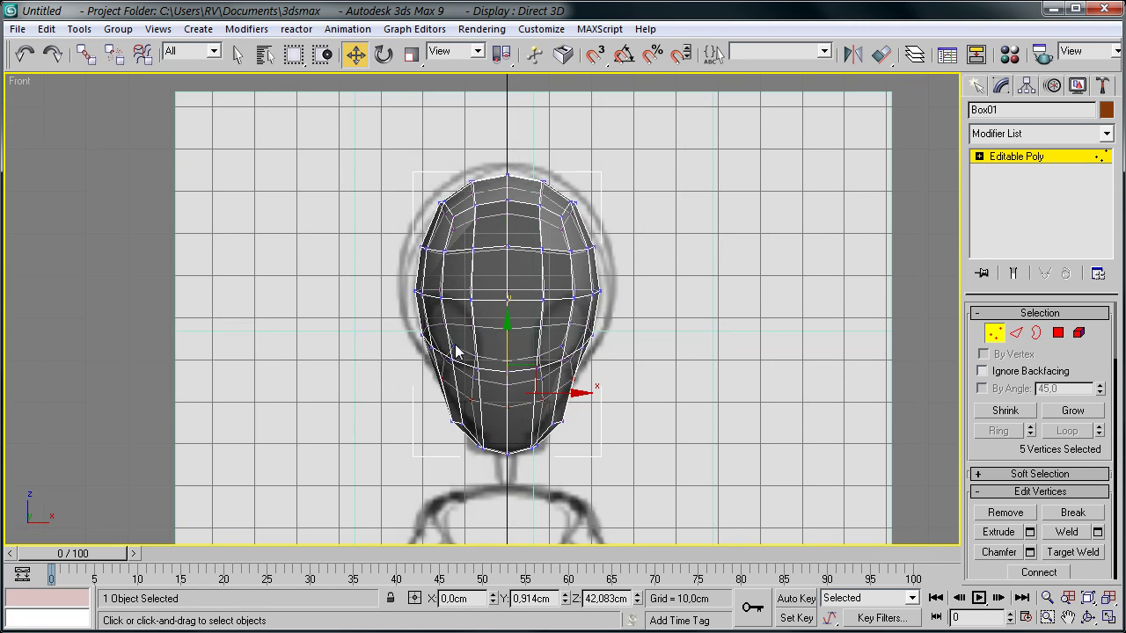
pyautogui.moveTo(621, 150); pyautogui.dragTo(396, 239)
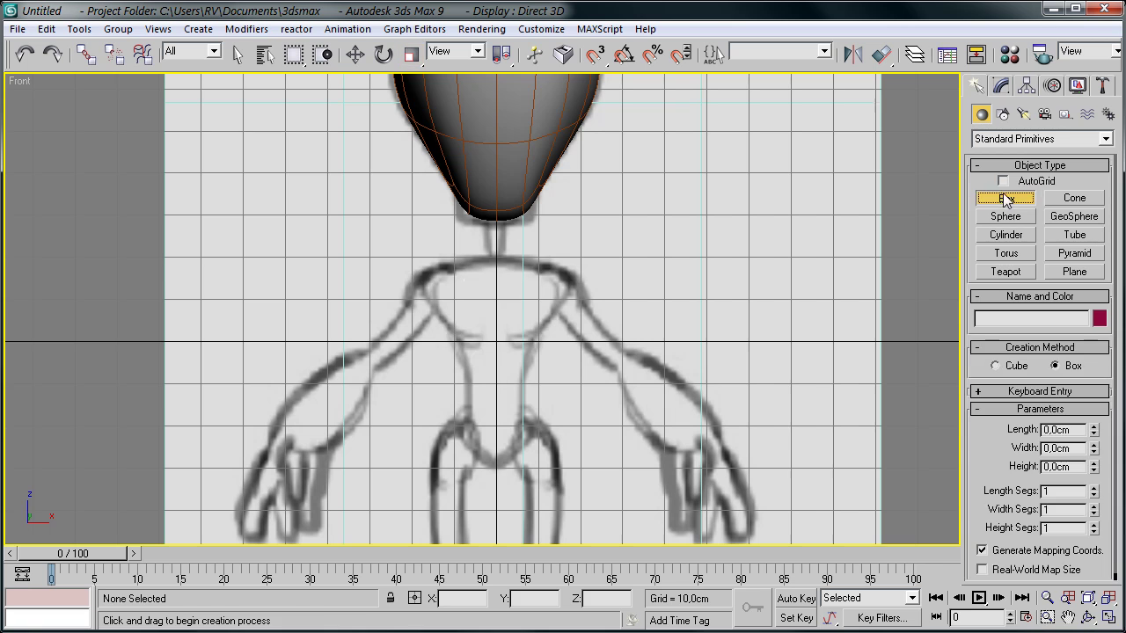
# Draw a flat chest box, give it the grey material and TurboSmooth
pyautogui.moveTo(413, 258); pyautogui.dragTo(573, 351)
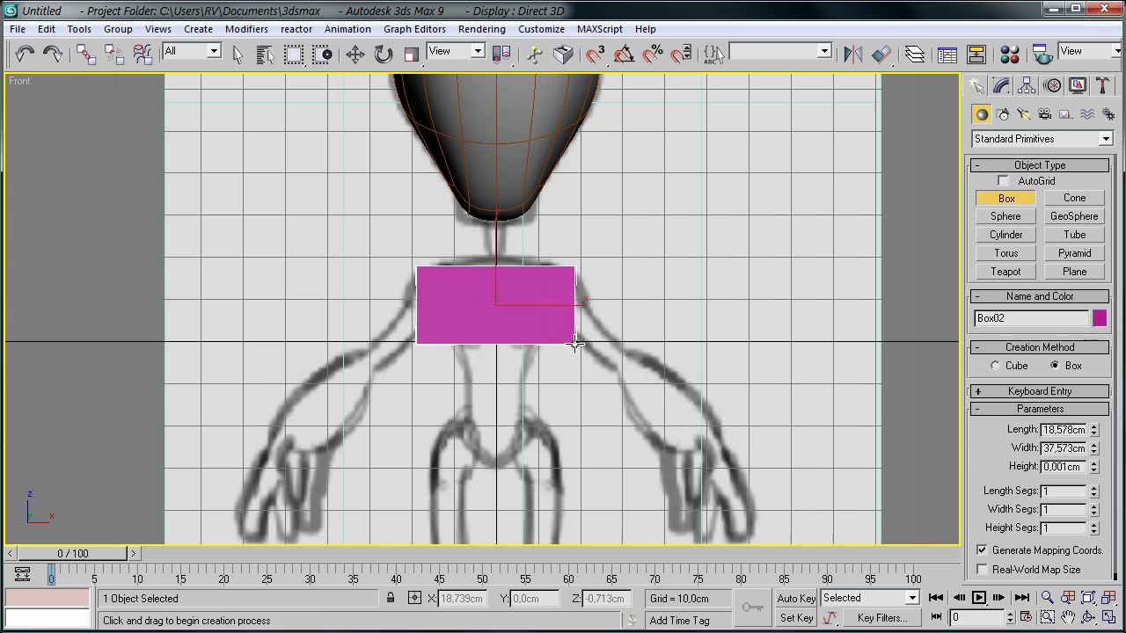
pyautogui.click(1012, 58)
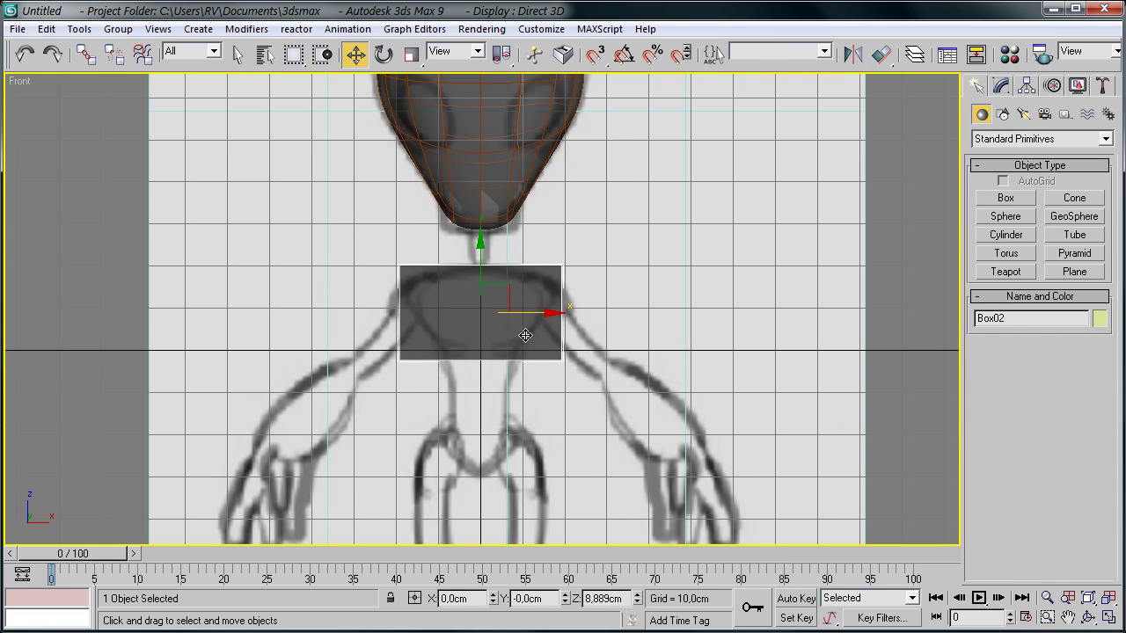
pyautogui.click(247, 28)
pyautogui.click(449, 287)
# In the Left view, move the chest box's vertices to follow the sketch
pyautogui.press('l')
pyautogui.press('z')
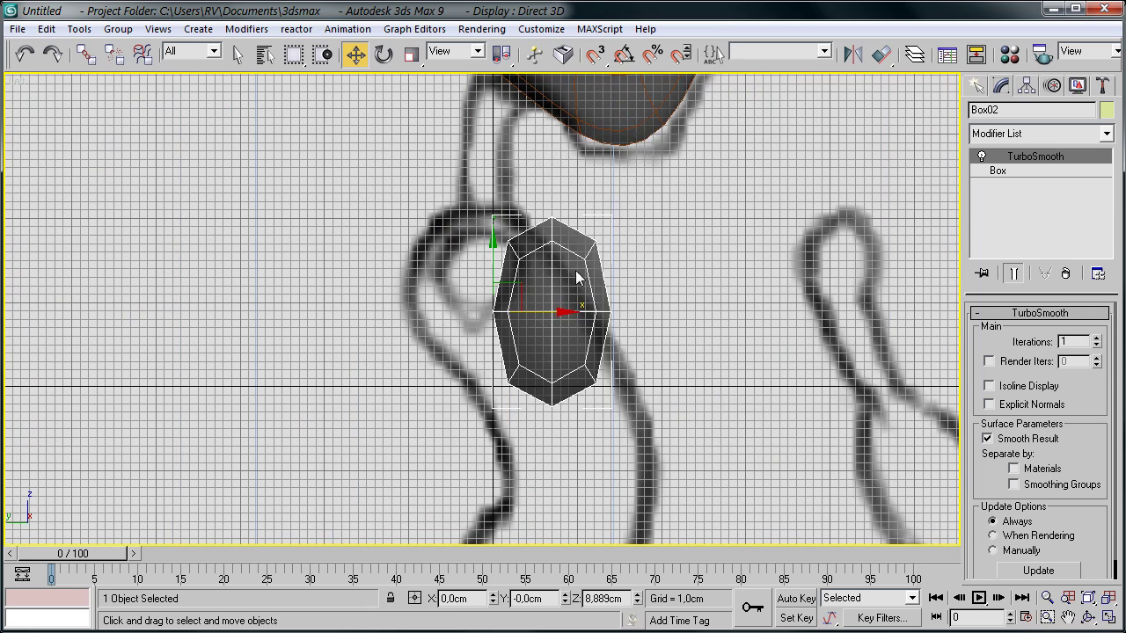
pyautogui.rightClick(552, 327)
pyautogui.press('1')
pyautogui.moveTo(528, 369); pyautogui.dragTo(561, 371)
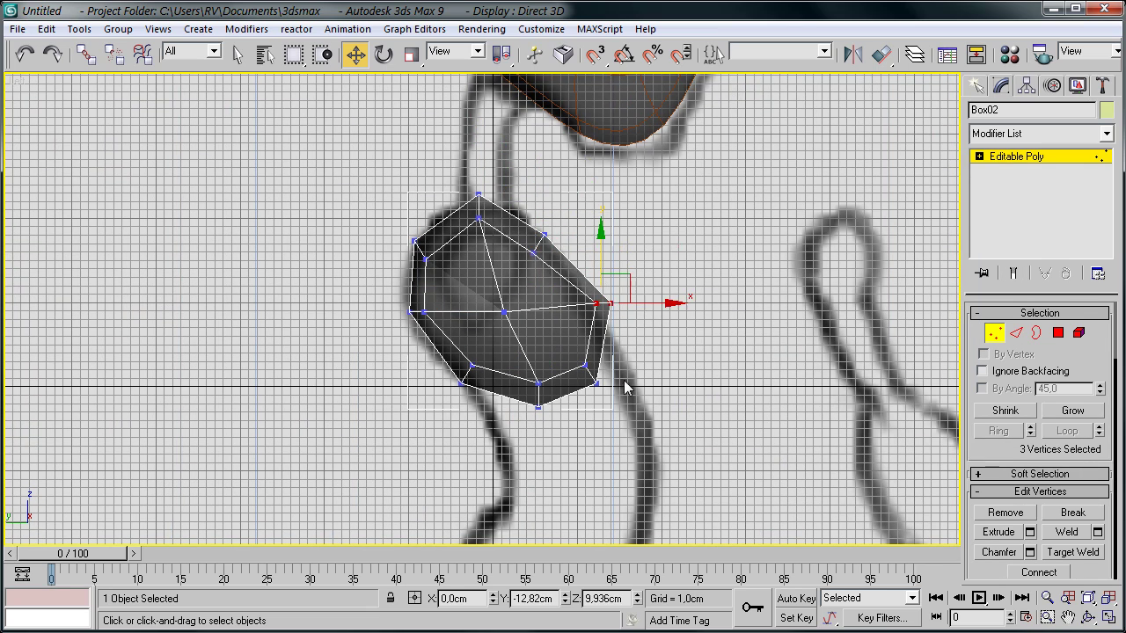
# Select the box's bottom faces and pull them down to lengthen the torso
pyautogui.press('f')
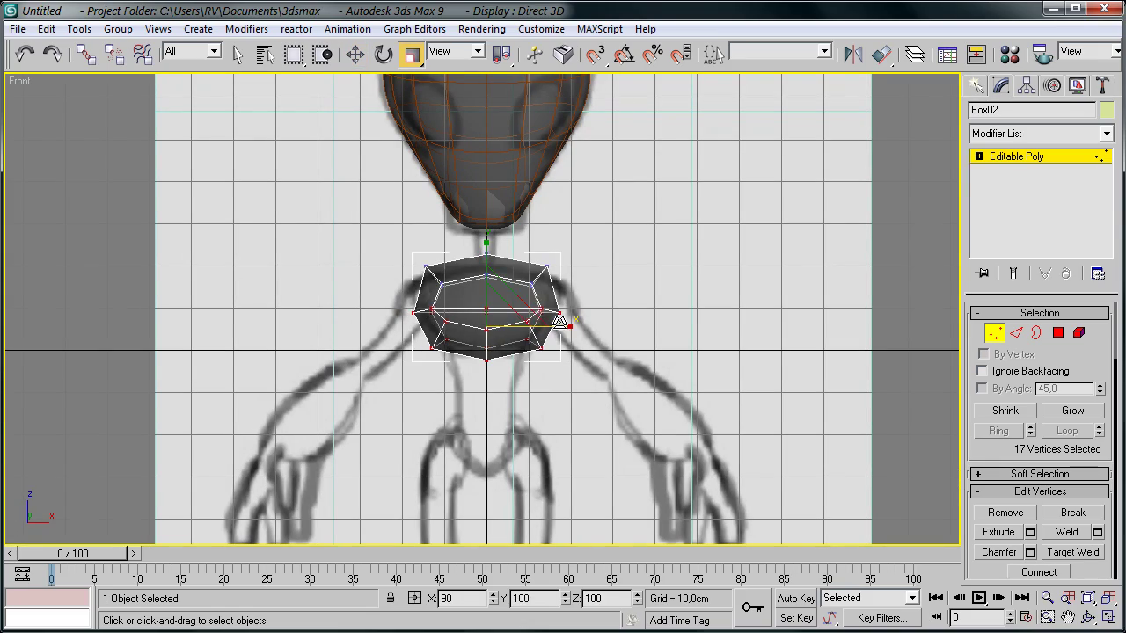
pyautogui.click(522, 363)
pyautogui.moveTo(510, 391)
pyautogui.keyDown('alt'); pyautogui.mouseDown(button='middle')
pyautogui.moveTo(563, 352)
pyautogui.moveTo(792, 290)
pyautogui.mouseUp(button='middle'); pyautogui.keyUp('alt')
pyautogui.keyDown('ctrl'); pyautogui.click(570, 346); pyautogui.keyUp('ctrl')
pyautogui.scroll(-3, 1088, 264)
pyautogui.press('w')
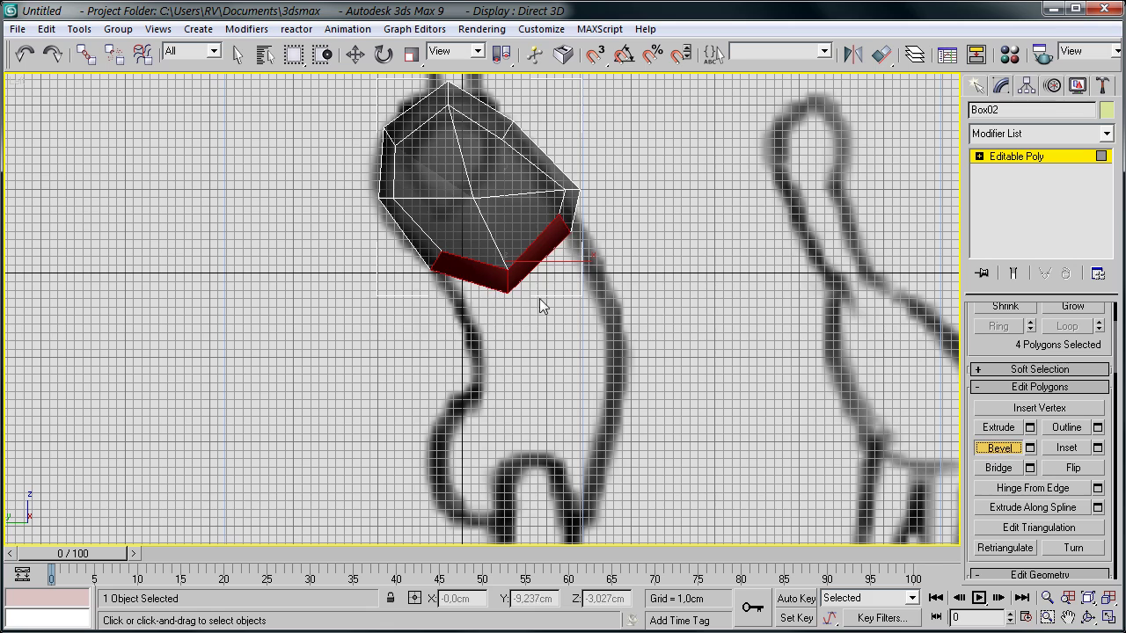
pyautogui.moveTo(540, 306); pyautogui.dragTo(599, 333)
# Pull the bottom faces further down and bevel-extrude them toward the waist
pyautogui.press('1')
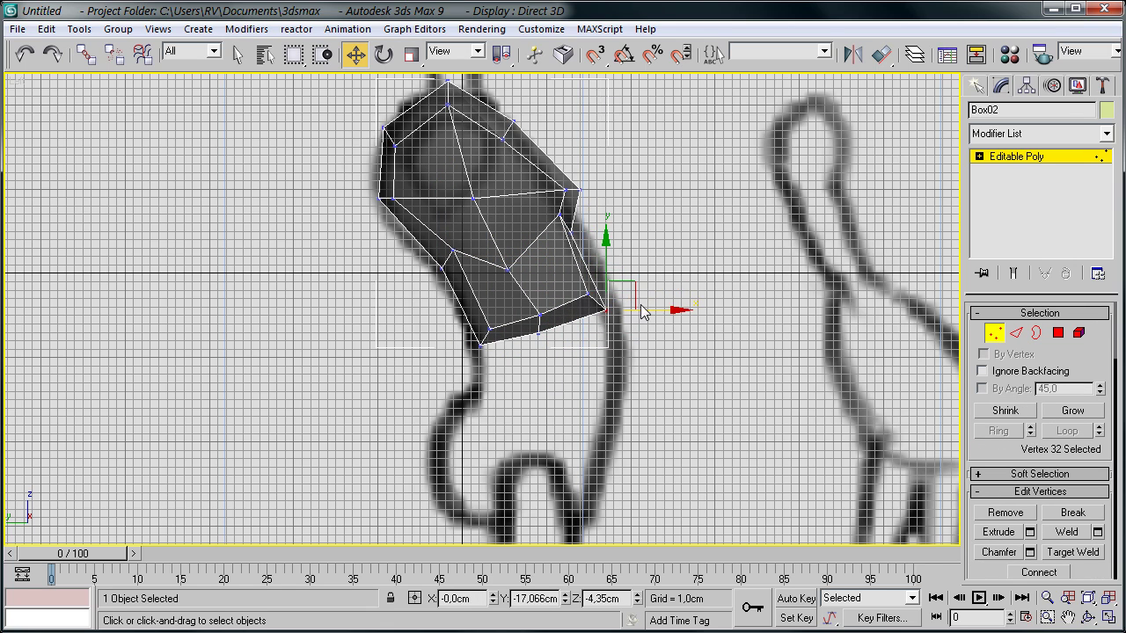
pyautogui.click(1058, 332)
pyautogui.moveTo(479, 290); pyautogui.dragTo(483, 373)
pyautogui.press('1')
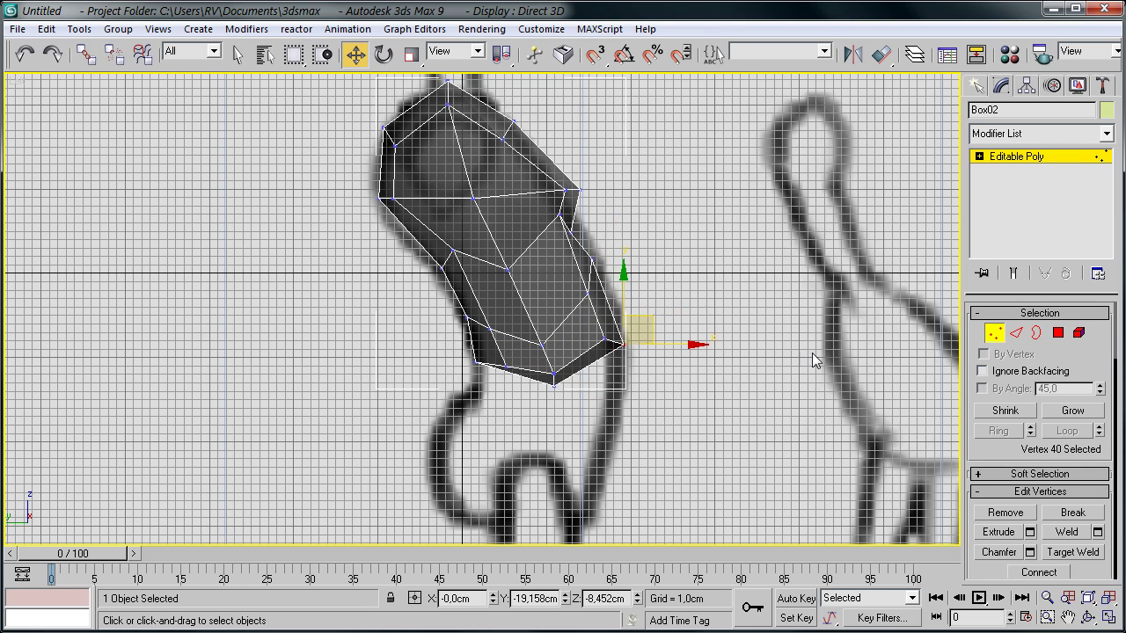
pyautogui.press('4')
pyautogui.hotkey('shift', 'ctrl', 'b')
pyautogui.press('1')
pyautogui.press('w')
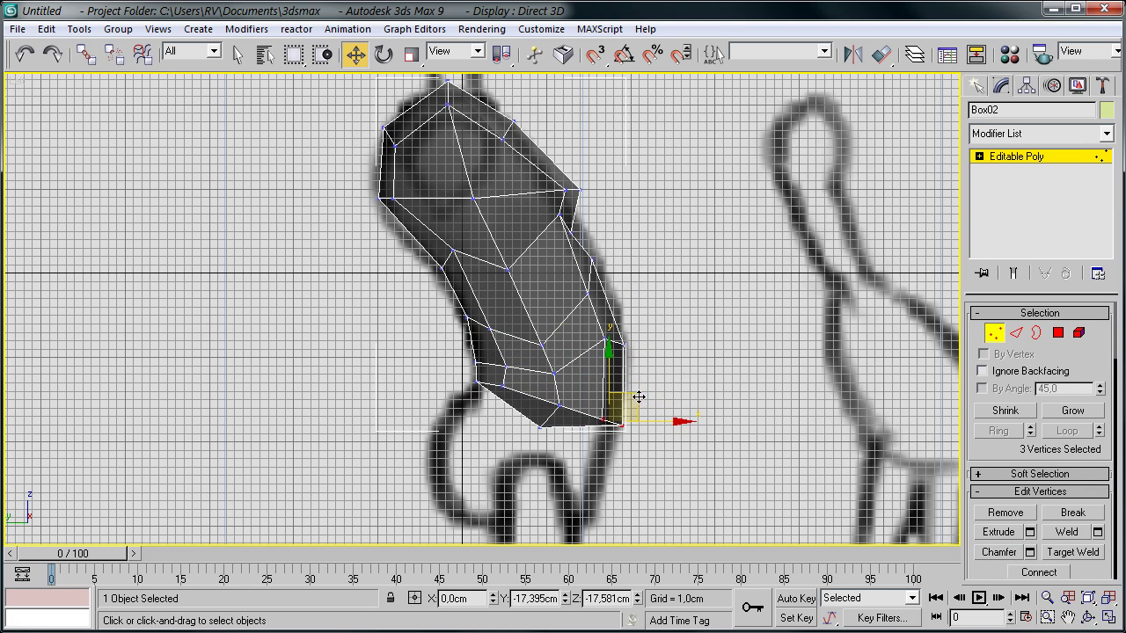
pyautogui.press('4')
pyautogui.hotkey('shift', 'ctrl', 'b')
pyautogui.moveTo(615, 413); pyautogui.dragTo(616, 444)
# Bevel the bottom faces into another segment to form the hips
pyautogui.press('1')
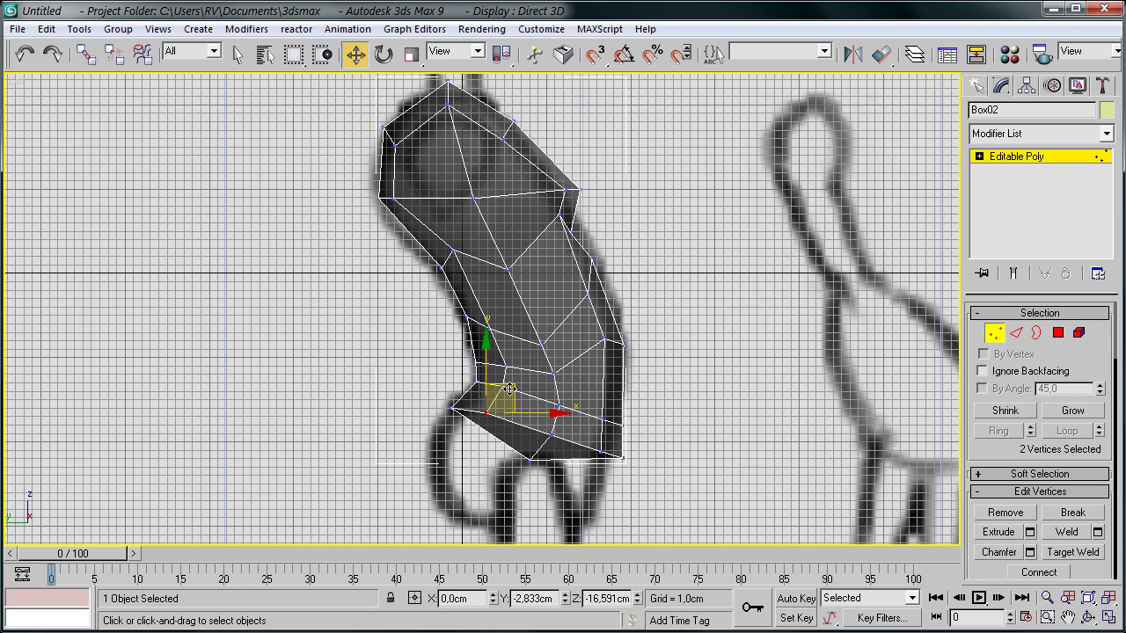
pyautogui.moveTo(619, 476); pyautogui.dragTo(659, 379, button='middle')
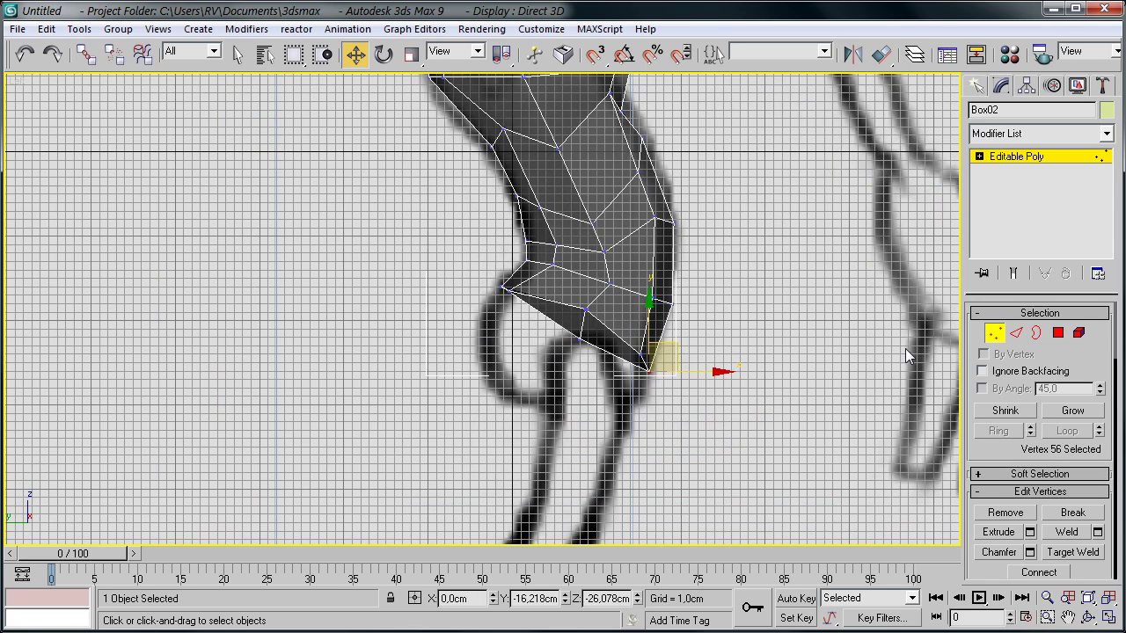
pyautogui.press('4')
pyautogui.hotkey('shift', 'ctrl', 'b')
pyautogui.moveTo(591, 327); pyautogui.dragTo(610, 297)
pyautogui.click(994, 333)
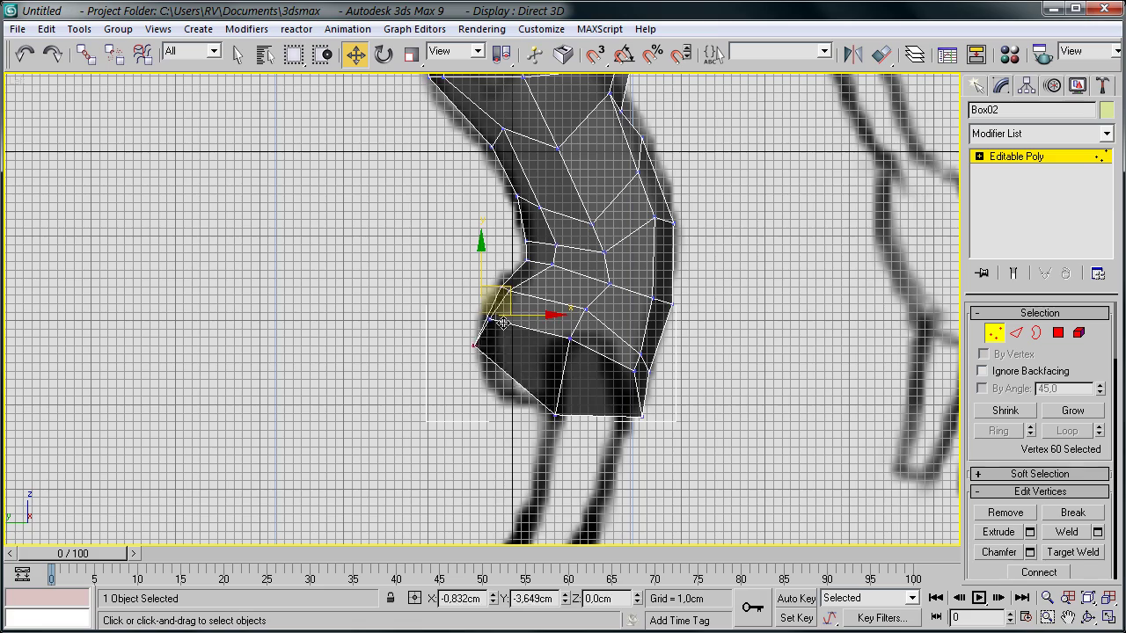
# Select and scale the waist vertices in the Front and Left views to match the sketch
pyautogui.press('f')
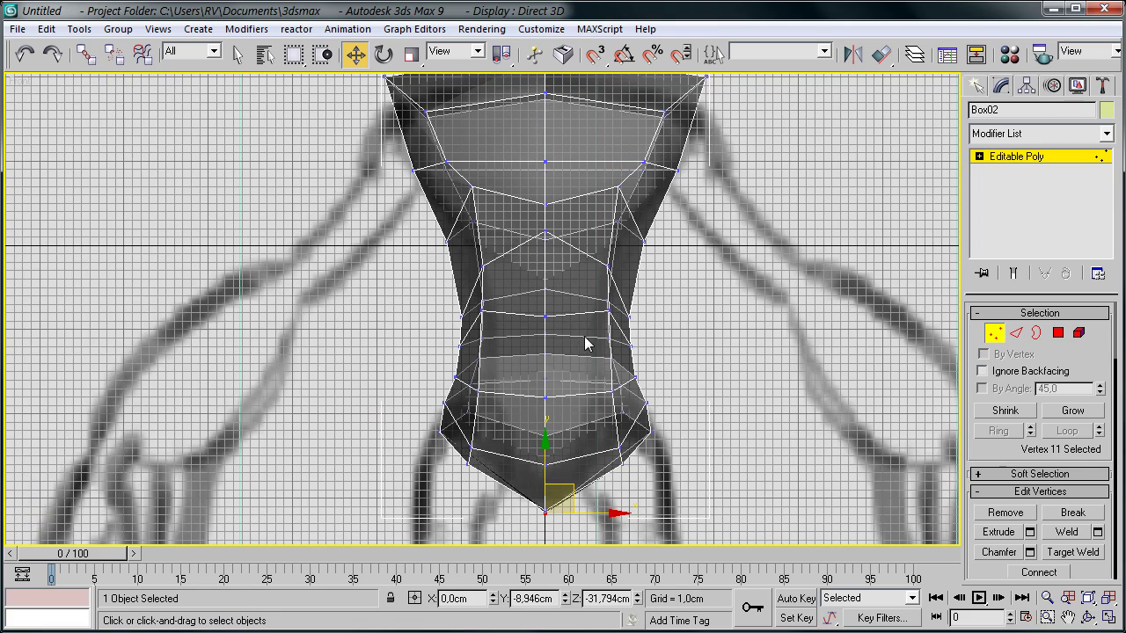
pyautogui.press('l')
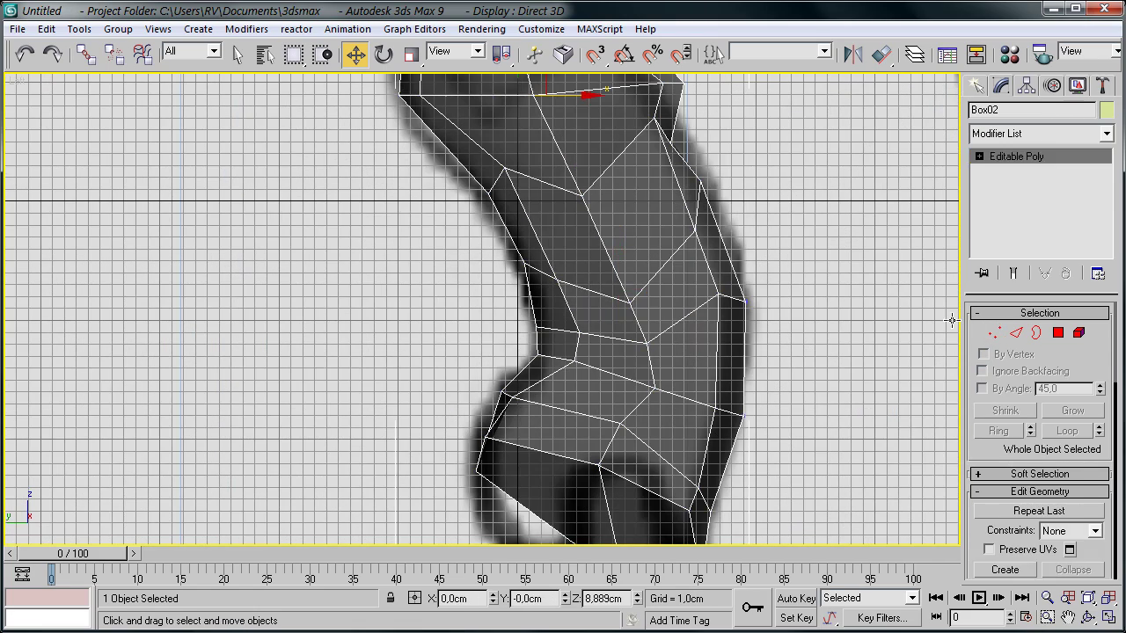
pyautogui.moveTo(717, 207); pyautogui.dragTo(663, 271)
pyautogui.press('f')
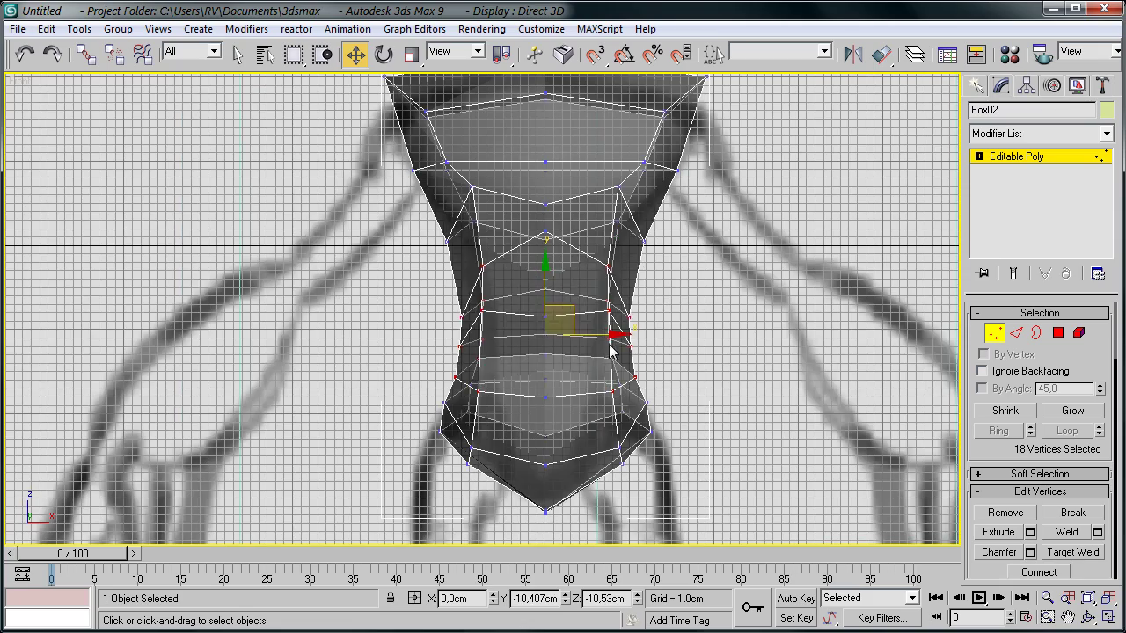
pyautogui.moveTo(572, 308); pyautogui.dragTo(616, 352)
pyautogui.press('r')
pyautogui.press('l')
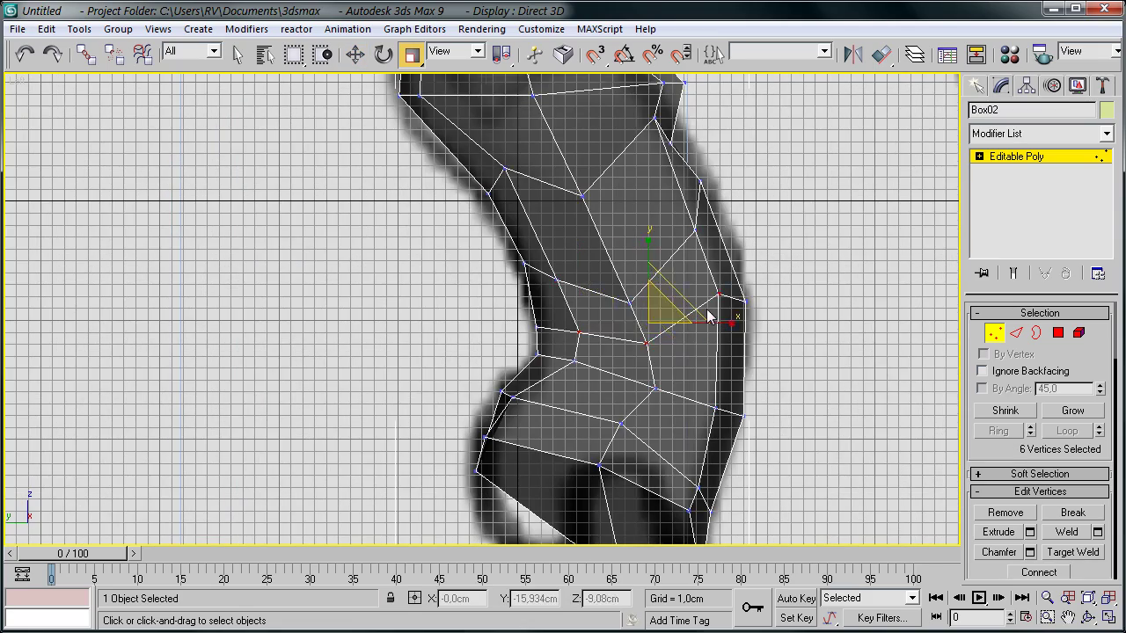
pyautogui.press('f')
pyautogui.press('1')
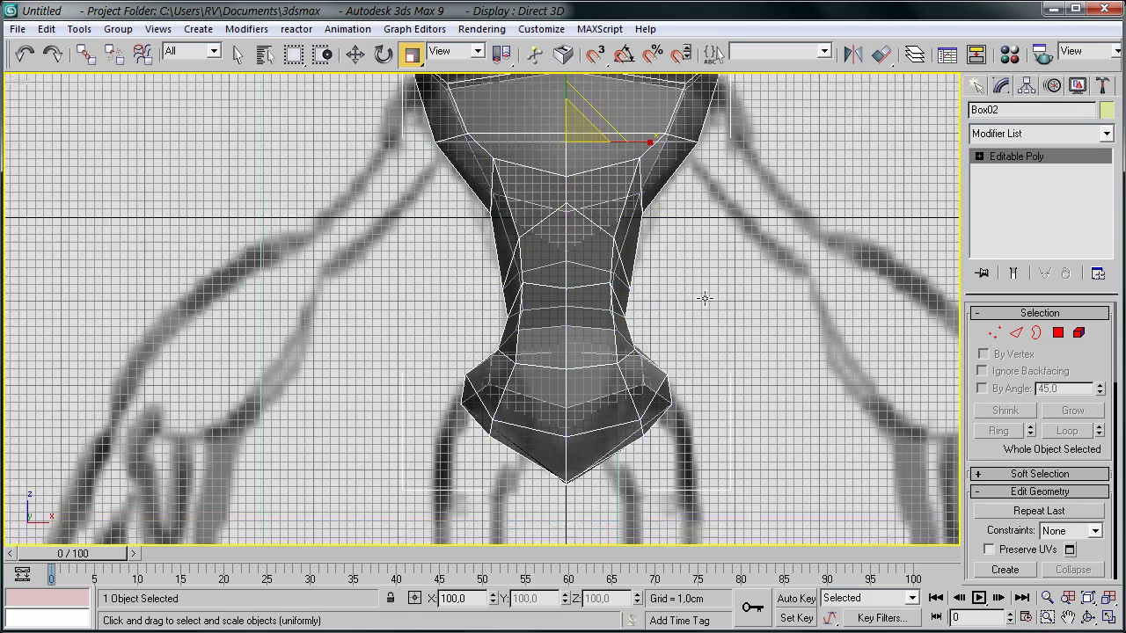
pyautogui.press('p')
pyautogui.keyDown('alt'); pyautogui.moveTo(548, 324); pyautogui.dragTo(510, 299, button='middle'); pyautogui.keyUp('alt')
pyautogui.click(247, 28)
# Apply MeshSmooth to the torso at 2 iterations
pyautogui.click(422, 280)
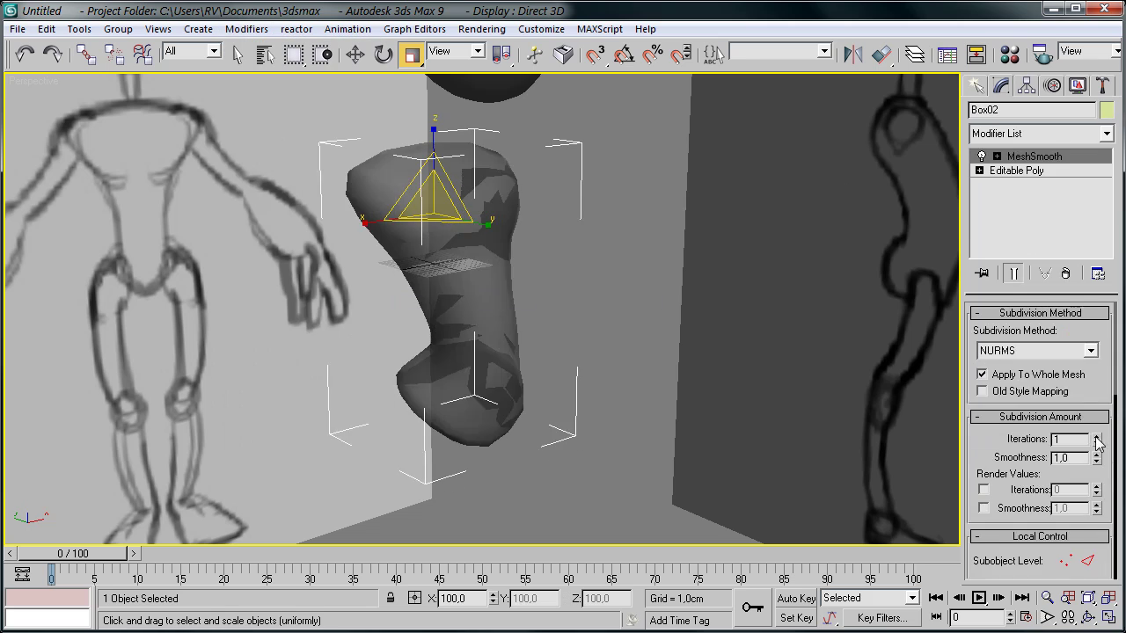
pyautogui.press('m')
pyautogui.moveTo(528, 58); pyautogui.dragTo(845, 58)
pyautogui.keyDown('alt'); pyautogui.moveTo(337, 247); pyautogui.dragTo(493, 405, button='middle'); pyautogui.keyUp('alt')
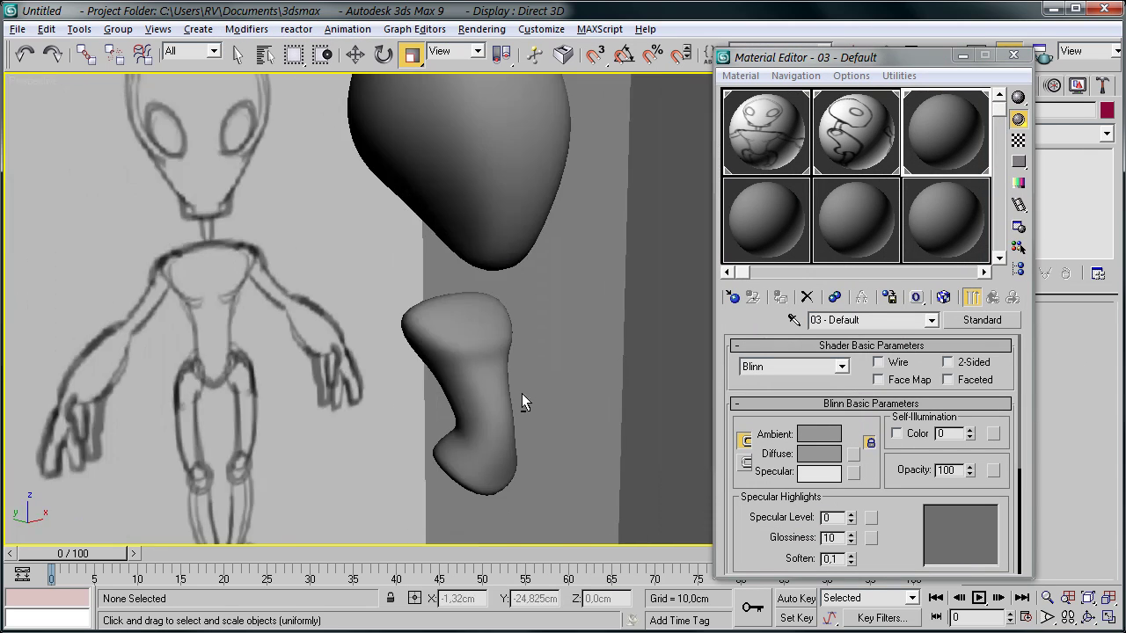
pyautogui.click(1013, 55)
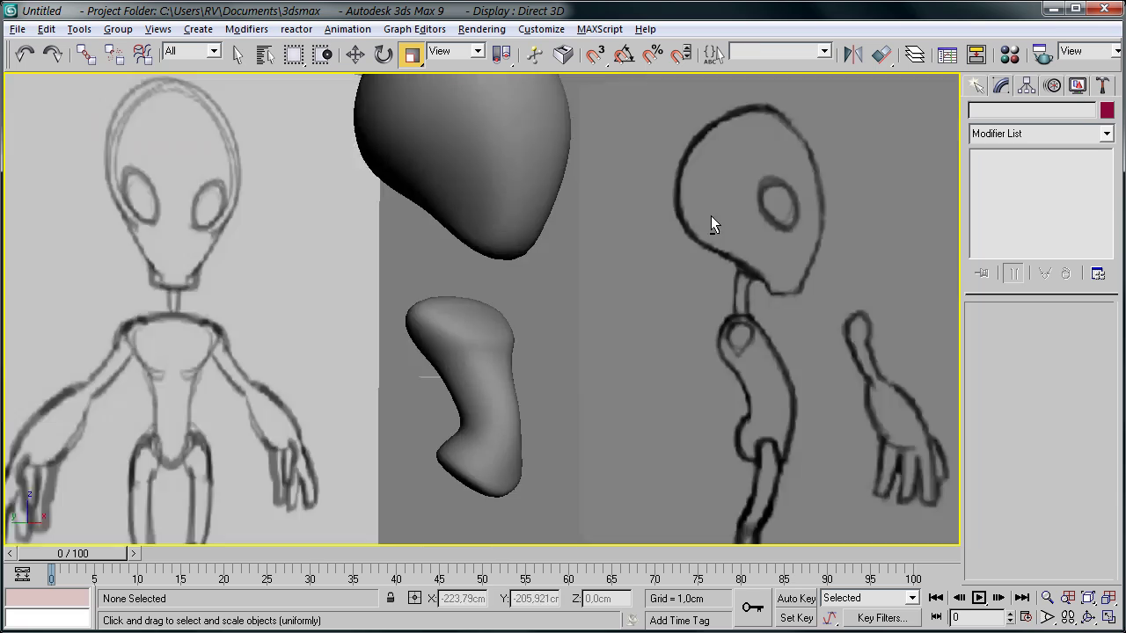
# Widen the top of the torso into shoulders in the Front view
pyautogui.keyDown('alt'); pyautogui.moveTo(711, 216); pyautogui.dragTo(673, 319, button='middle'); pyautogui.keyUp('alt')
pyautogui.press('f')
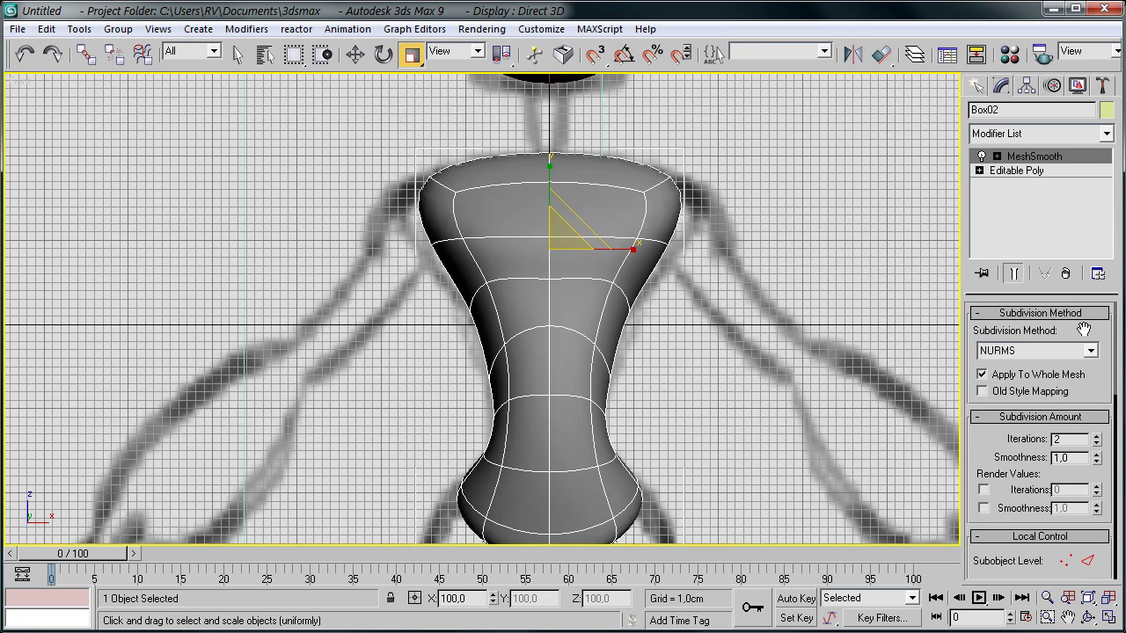
pyautogui.moveTo(684, 258); pyautogui.dragTo(636, 244)
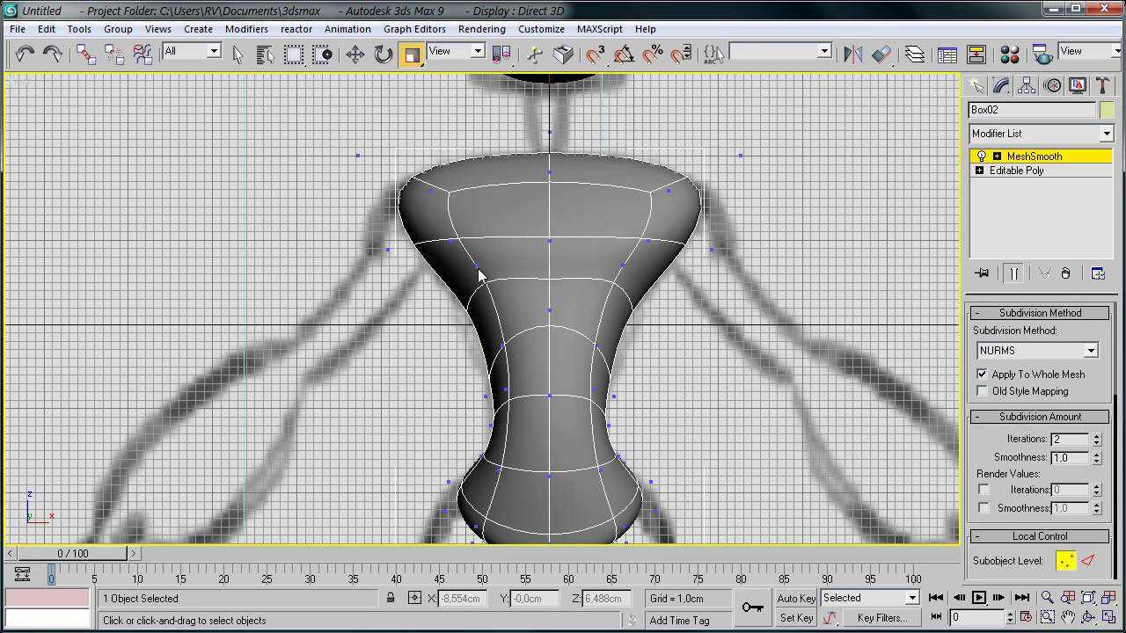
pyautogui.moveTo(550, 196); pyautogui.dragTo(550, 211)
# Pull the upper back vertices in the side view to match the sketch
pyautogui.press('l')
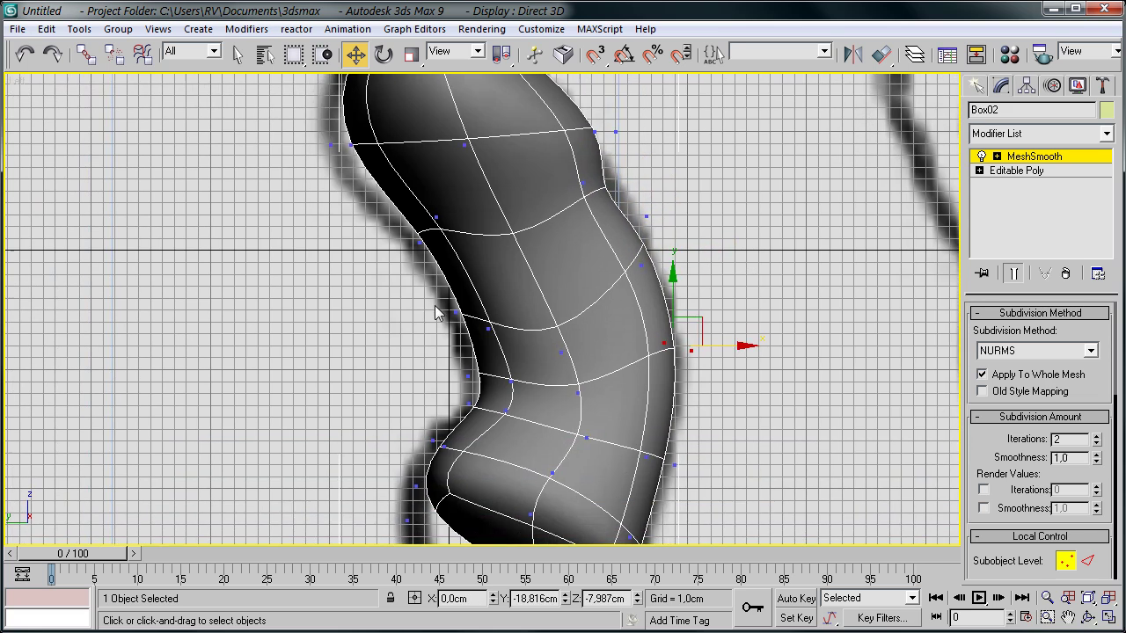
pyautogui.click(457, 296)
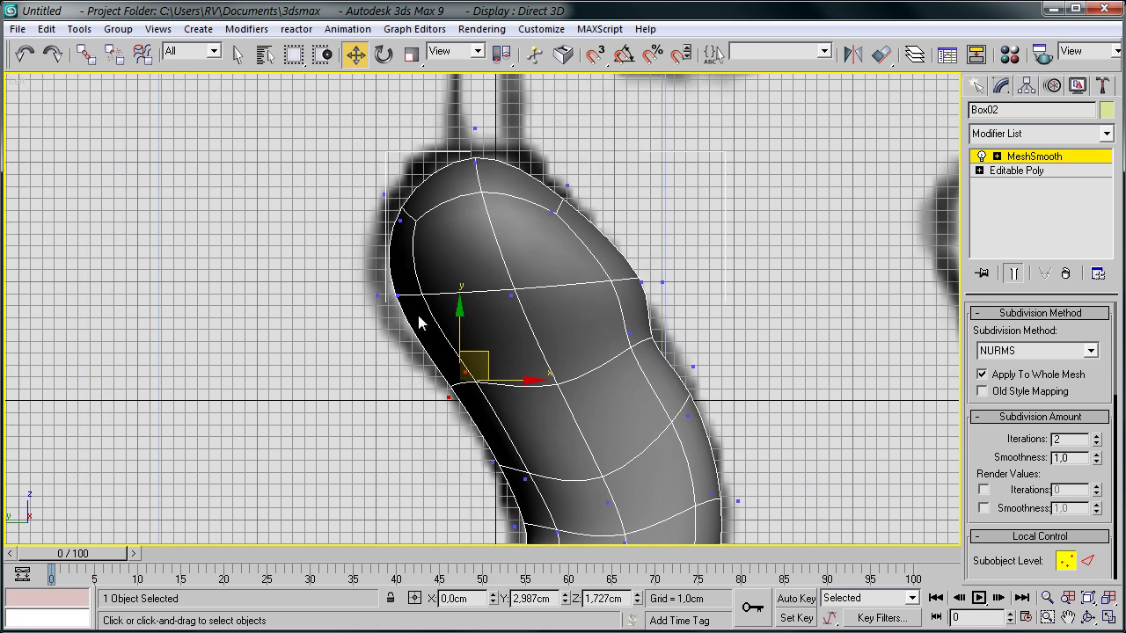
pyautogui.moveTo(428, 322); pyautogui.dragTo(414, 165, button='middle')
pyautogui.click(475, 130)
pyautogui.press('f')
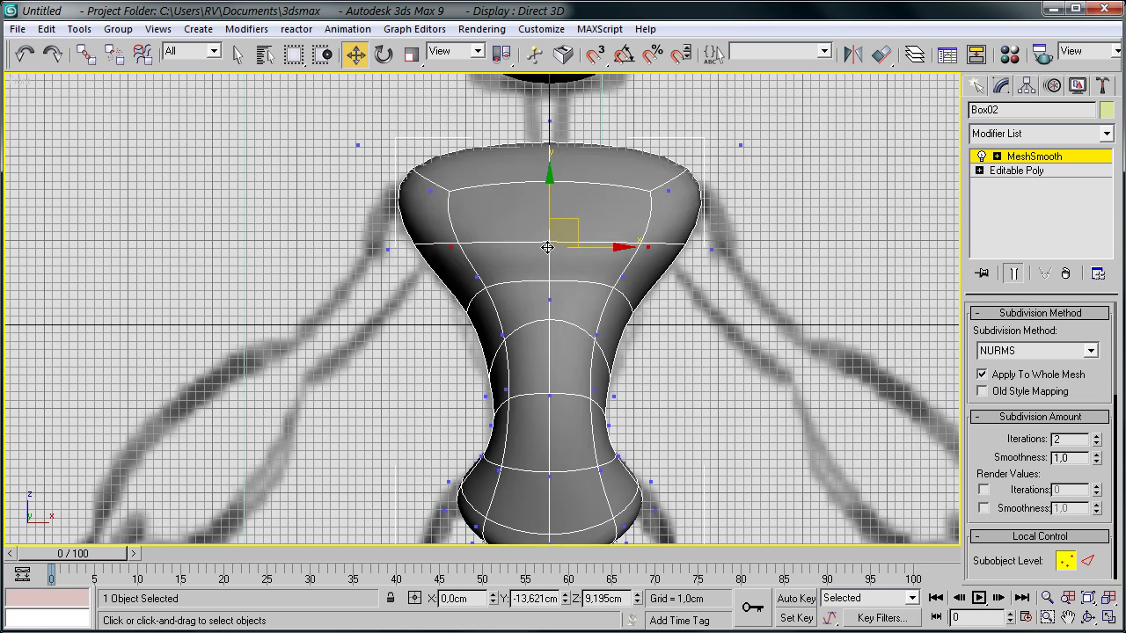
pyautogui.moveTo(640, 519); pyautogui.dragTo(640, 379, button='middle')
pyautogui.press('l')
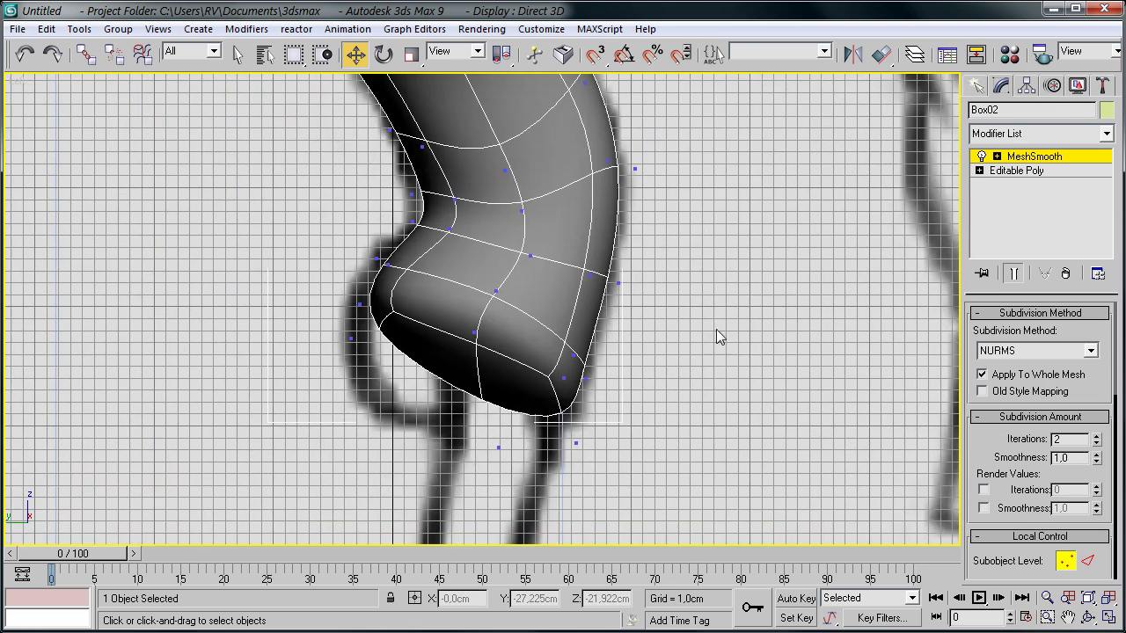
# Back in Editable Poly, reshape the hip bottom and bevel the bottom faces
pyautogui.click(1016, 170)
pyautogui.press('1')
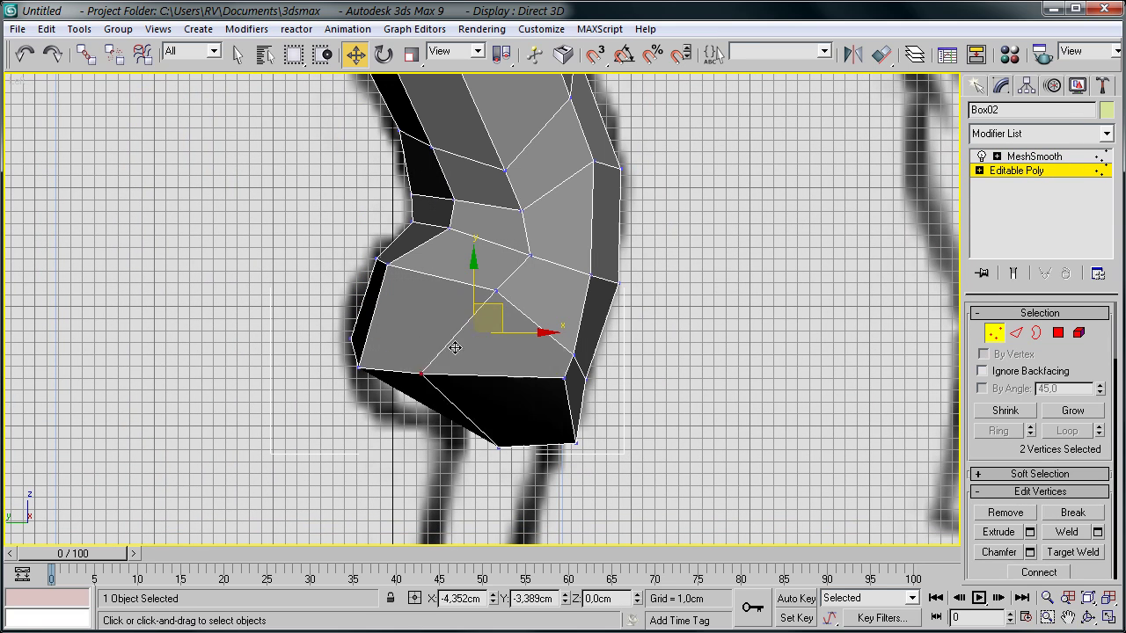
pyautogui.moveTo(466, 327); pyautogui.dragTo(407, 361)
pyautogui.press('4')
pyautogui.click(453, 395)
pyautogui.hotkey('ctrl', 'shift', 'b')
pyautogui.press('1')
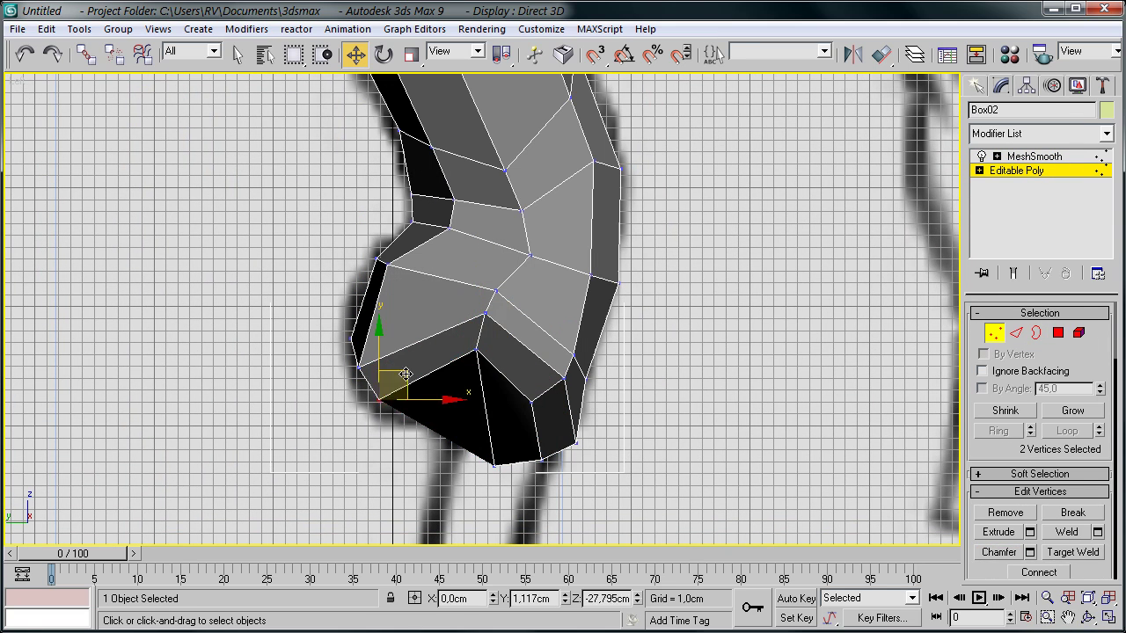
# Scale the two hip-bottom vertices together to round out the hips
pyautogui.moveTo(683, 388)
pyautogui.keyDown('alt'); pyautogui.mouseDown(button='middle')
pyautogui.moveTo(469, 347)
pyautogui.moveTo(468, 367)
pyautogui.mouseUp(button='middle'); pyautogui.keyUp('alt')
pyautogui.click(387, 262)
pyautogui.moveTo(387, 263)
pyautogui.keyDown('alt'); pyautogui.mouseDown(button='middle')
pyautogui.moveTo(418, 368)
pyautogui.moveTo(621, 364)
pyautogui.moveTo(511, 448)
pyautogui.moveTo(479, 334)
pyautogui.mouseUp(button='middle'); pyautogui.keyUp('alt')
pyautogui.keyDown('ctrl'); pyautogui.click(510, 448); pyautogui.keyUp('ctrl')
pyautogui.press('r')
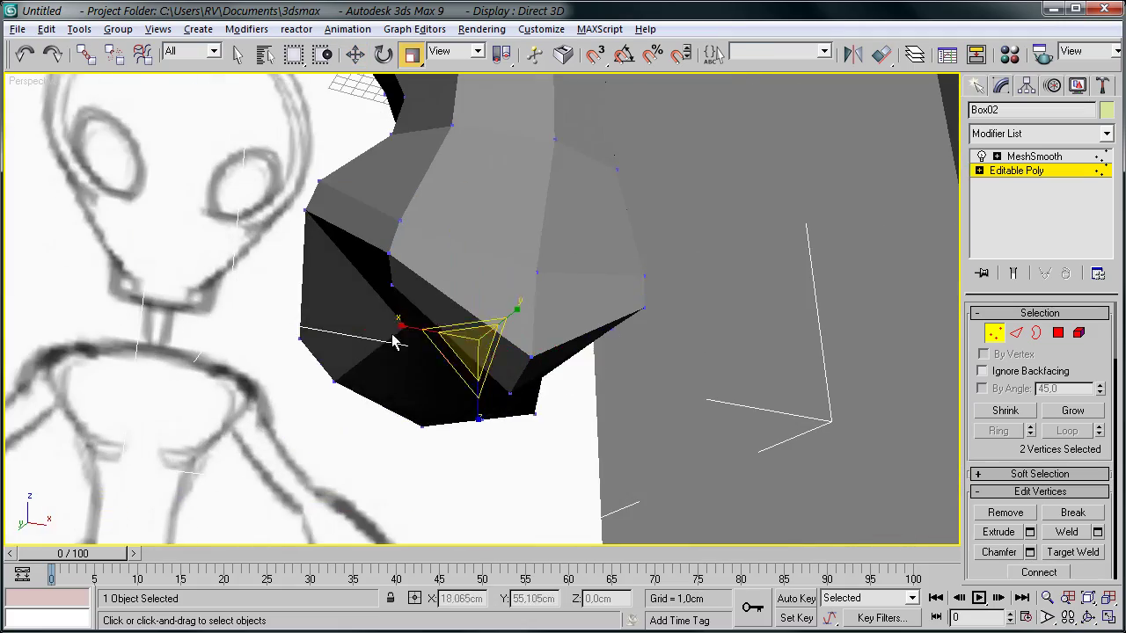
pyautogui.moveTo(395, 340)
pyautogui.keyDown('alt'); pyautogui.mouseDown(button='middle')
pyautogui.moveTo(432, 335)
pyautogui.moveTo(327, 377)
pyautogui.moveTo(393, 226)
pyautogui.moveTo(642, 248)
pyautogui.moveTo(395, 243)
pyautogui.moveTo(251, 266)
pyautogui.moveTo(321, 265)
pyautogui.mouseUp(button='middle'); pyautogui.keyUp('alt')
# Exit sub-object editing, deselect the torso, and save the scene as alien.max
pyautogui.hotkey('ctrl', 'b')
pyautogui.click(321, 265)
pyautogui.hotkey('ctrl', 's')
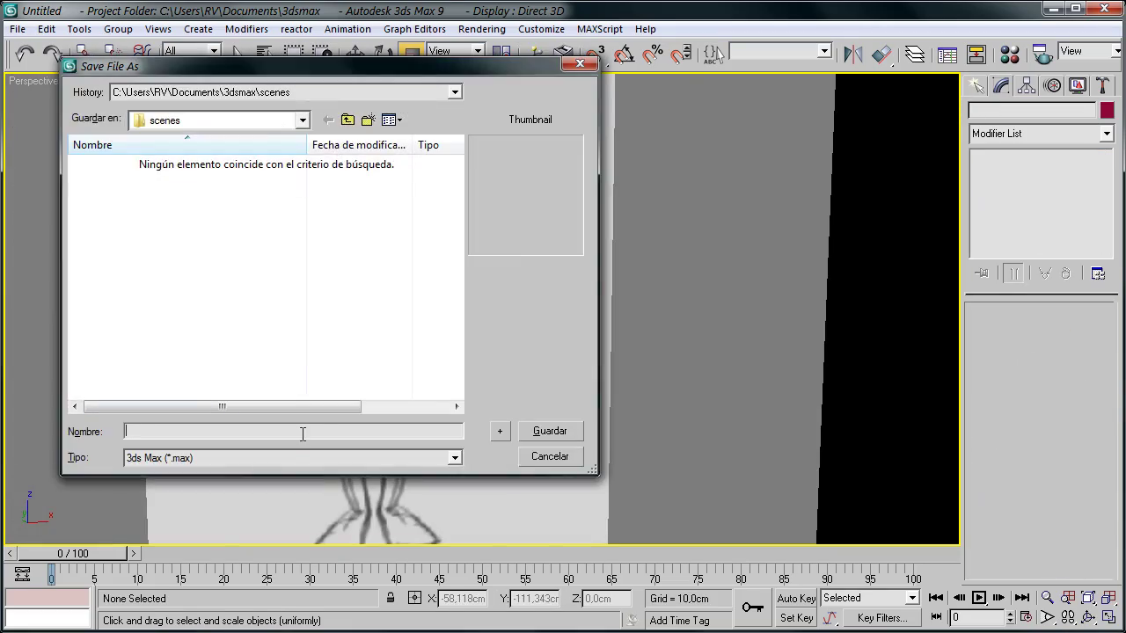
pyautogui.write('alien')
pyautogui.press('Return')
pyautogui.press('f')
# Draw a thin box over the sketch's left leg for the thigh
pyautogui.scroll(-2, 817, 410)
pyautogui.click(977, 85)
pyautogui.click(1005, 198)
pyautogui.moveTo(464, 189); pyautogui.dragTo(492, 330)
pyautogui.click(493, 283)
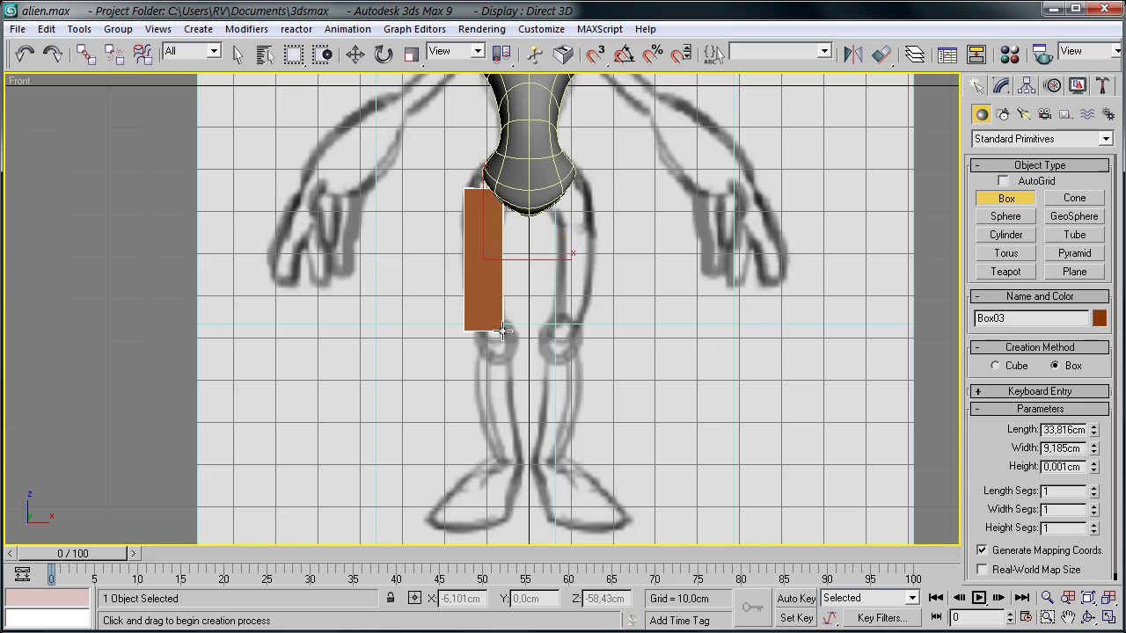
pyautogui.scroll(2, 792, 306)
# Smooth the leg box, convert it to Editable Poly, and assign it the grey material
pyautogui.press('r')
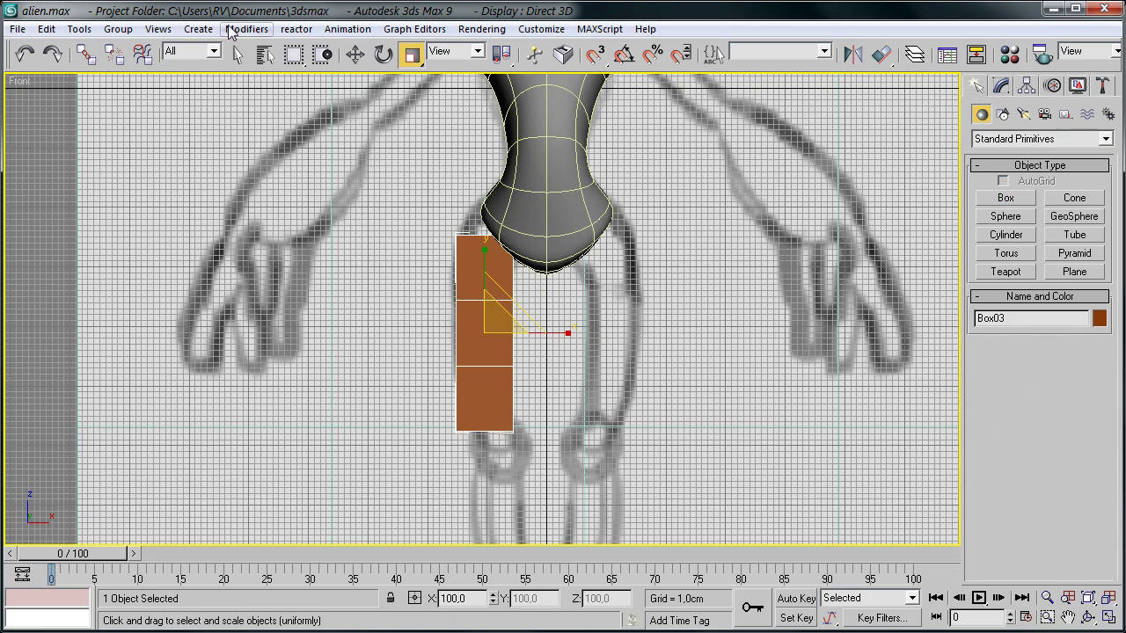
pyautogui.click(247, 29)
pyautogui.click(452, 316)
pyautogui.rightClick(563, 369)
pyautogui.click(679, 438)
pyautogui.press('m')
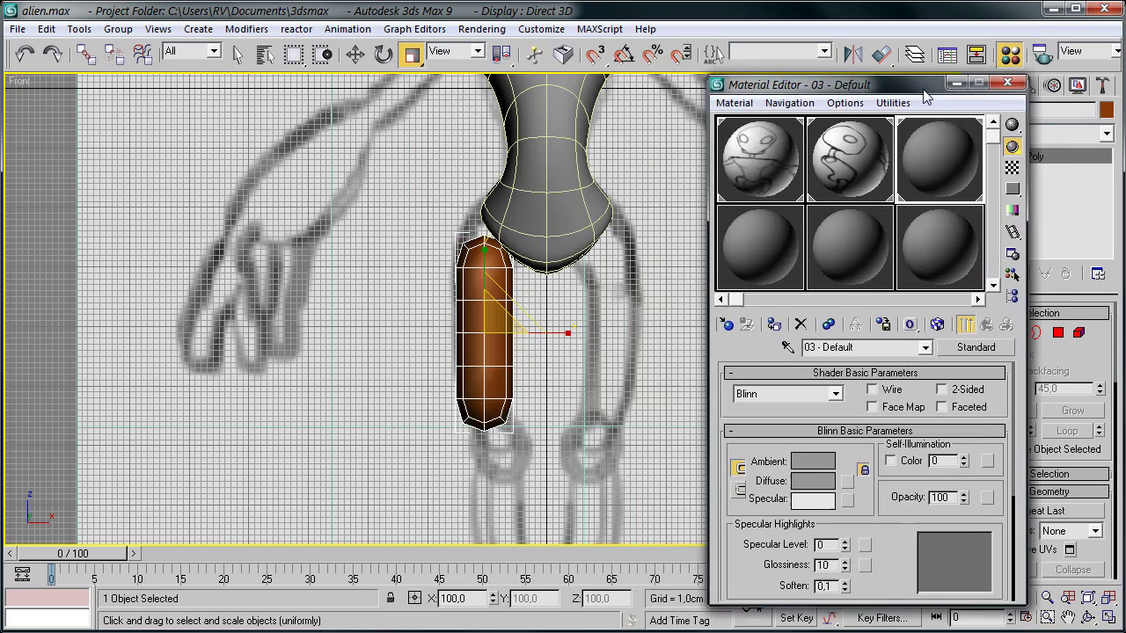
pyautogui.click(772, 282)
pyautogui.click(1023, 79)
# Select the thigh's vertices and scale them to stretch the thigh down toward the knee
pyautogui.press('1')
pyautogui.scroll(3, 471, 199)
pyautogui.moveTo(440, 303); pyautogui.dragTo(557, 270)
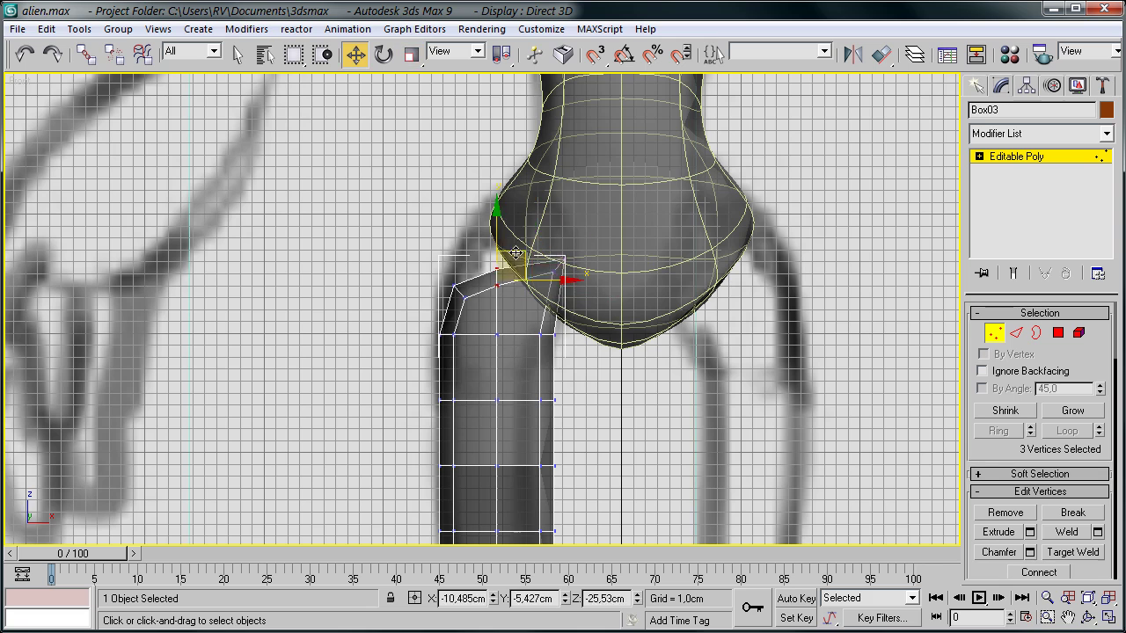
pyautogui.moveTo(622, 308); pyautogui.dragTo(580, 163, button='middle')
pyautogui.moveTo(502, 175); pyautogui.dragTo(541, 223)
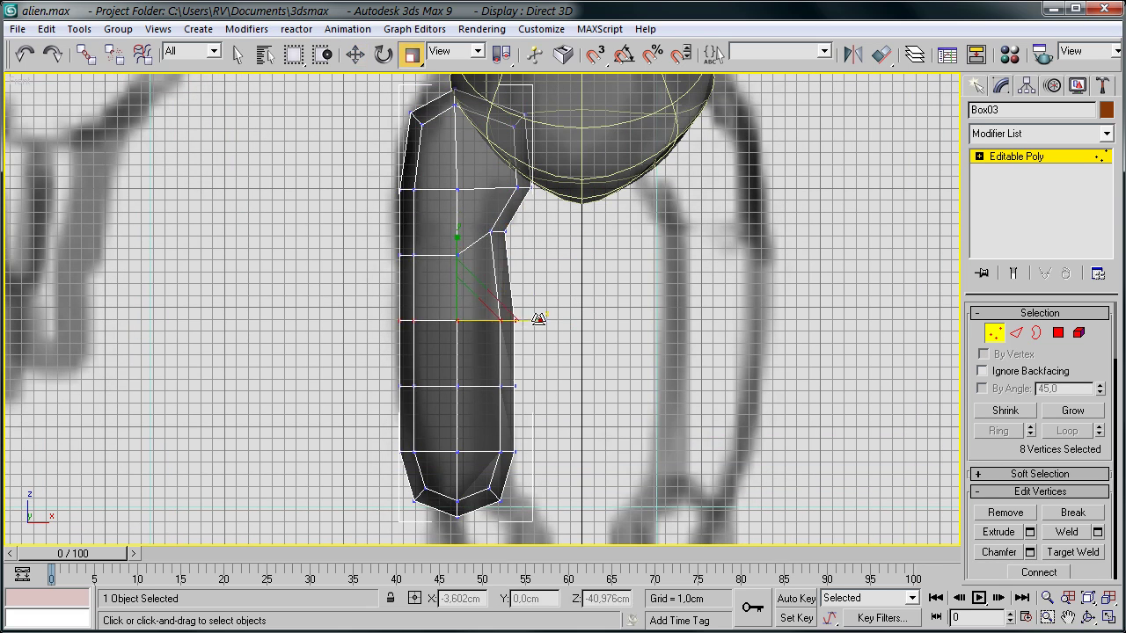
pyautogui.press('r')
pyautogui.moveTo(509, 385); pyautogui.dragTo(503, 271, button='middle')
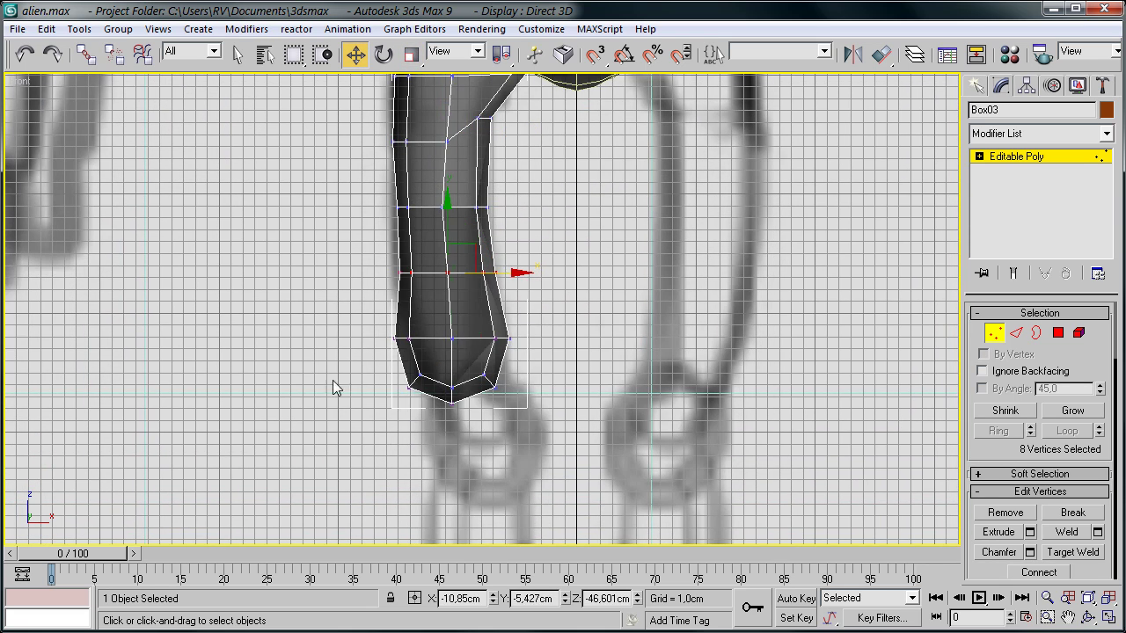
pyautogui.moveTo(458, 273); pyautogui.dragTo(457, 352)
# Move the selected thigh vertices sideways to follow the sketch
pyautogui.scroll(2, 475, 264)
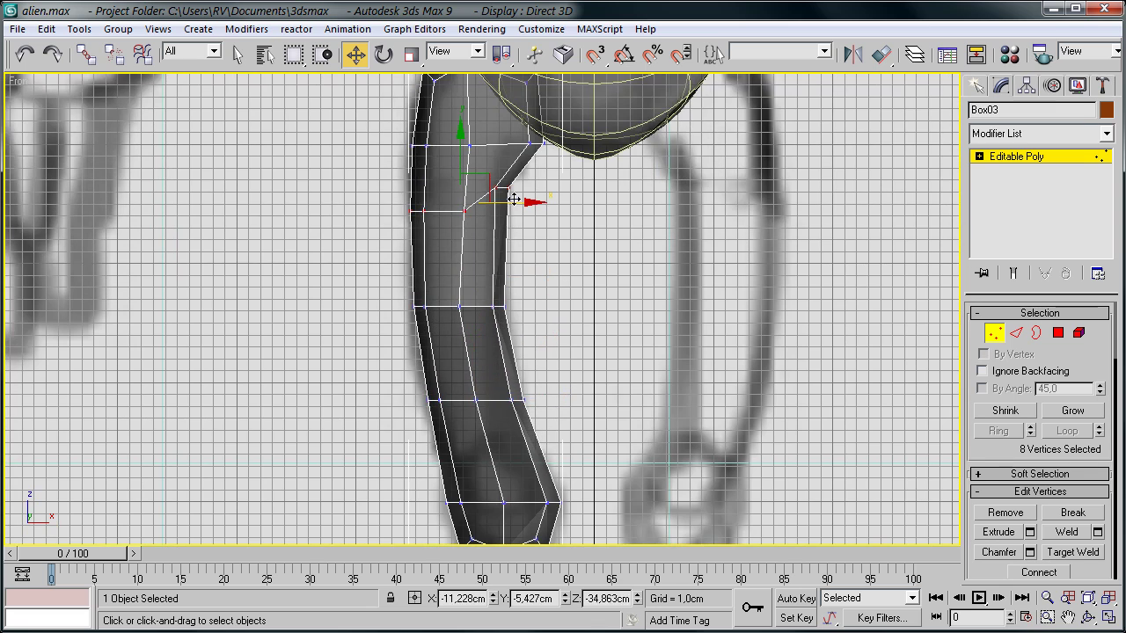
pyautogui.press('l')
pyautogui.scroll(2, 528, 352)
pyautogui.moveTo(591, 326)
pyautogui.mouseDown()
pyautogui.moveTo(585, 354)
pyautogui.moveTo(613, 264)
pyautogui.mouseUp()
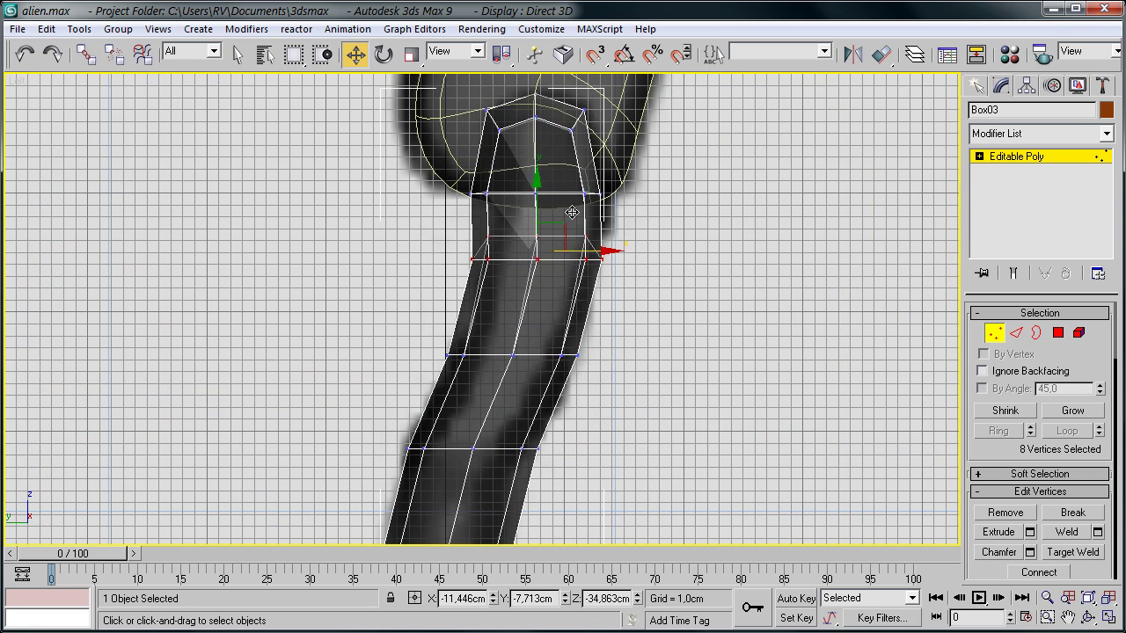
pyautogui.moveTo(497, 221)
pyautogui.mouseDown(button='middle')
pyautogui.moveTo(588, 289)
pyautogui.moveTo(558, 282)
pyautogui.mouseUp(button='middle')
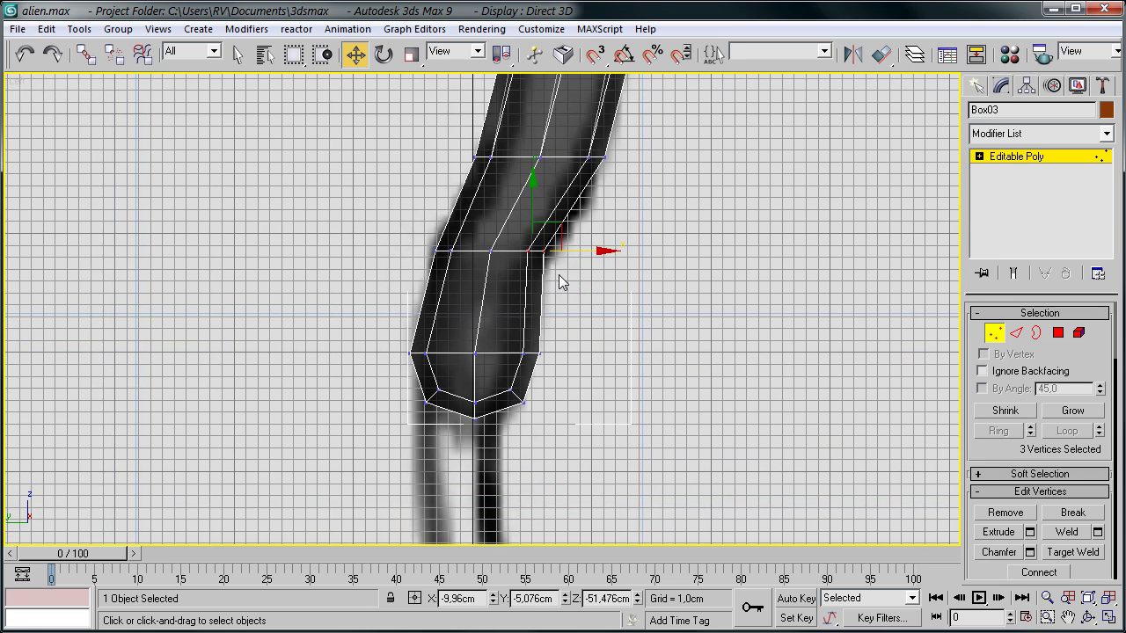
# Chamfer the knee edges and nudge the knee vertices into shape
pyautogui.press('2')
pyautogui.hotkey('ctrl', 'shift', 'c')
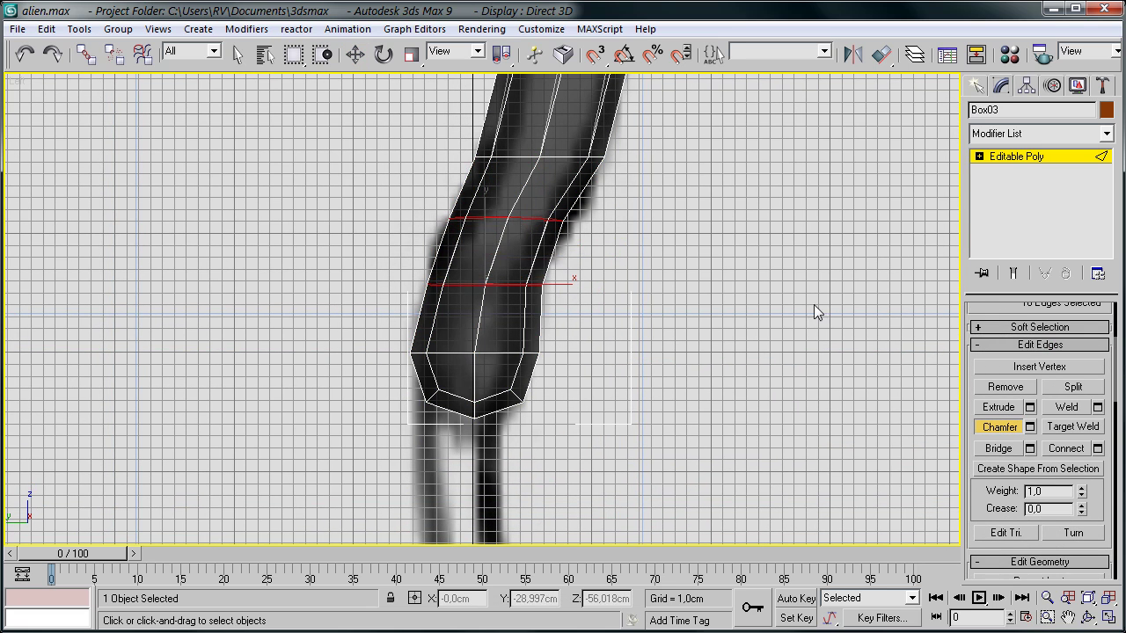
pyautogui.moveTo(704, 280); pyautogui.dragTo(677, 351, button='middle')
pyautogui.press('1')
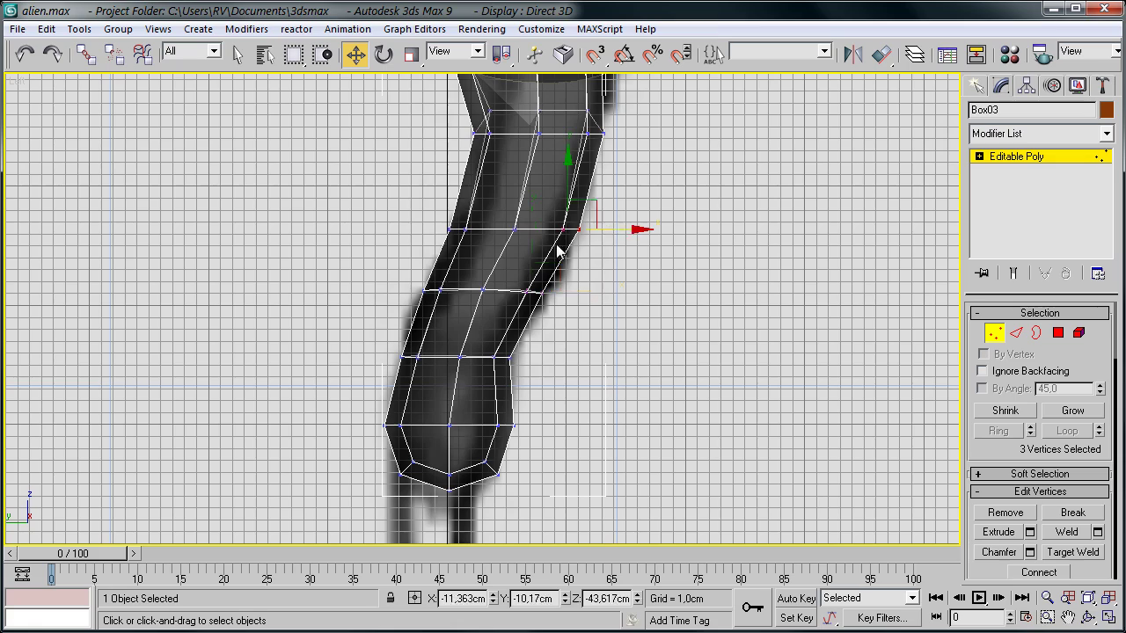
pyautogui.moveTo(491, 291); pyautogui.dragTo(493, 211, button='middle')
# Apply MeshSmooth to the thigh at 3 iterations and review it in perspective
pyautogui.press('p')
pyautogui.press('1')
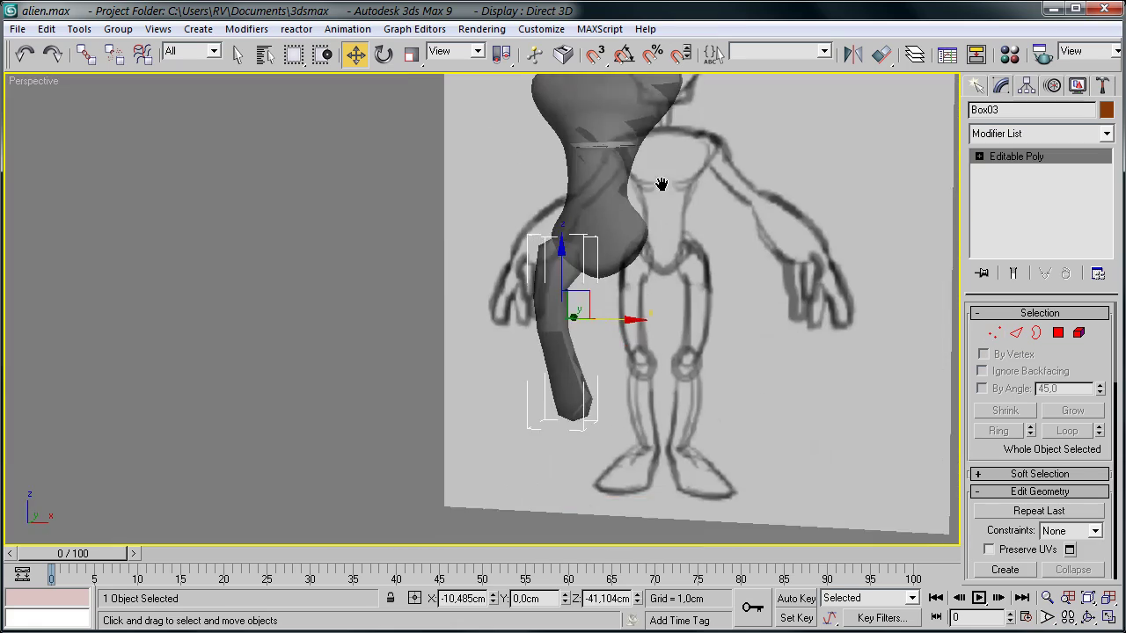
pyautogui.keyDown('alt'); pyautogui.moveTo(528, 264); pyautogui.dragTo(616, 264, button='middle'); pyautogui.keyUp('alt')
pyautogui.click(247, 29)
pyautogui.click(423, 280)
pyautogui.press('m')
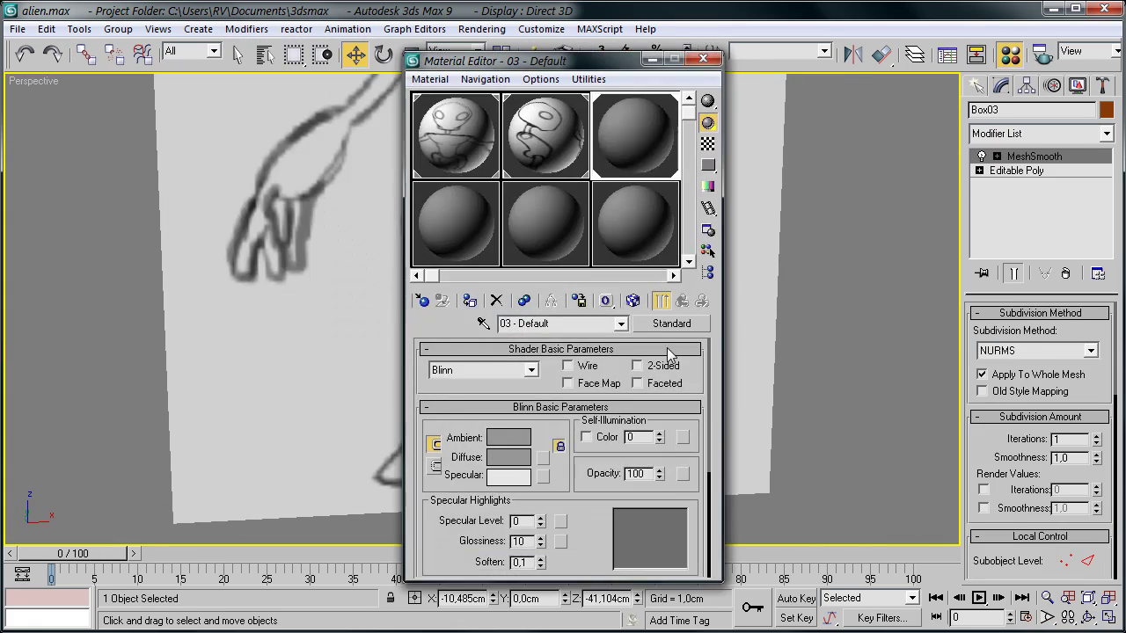
pyautogui.press('m')
pyautogui.moveTo(596, 220)
pyautogui.keyDown('alt'); pyautogui.mouseDown(button='middle')
pyautogui.moveTo(492, 225)
pyautogui.moveTo(546, 209)
pyautogui.moveTo(696, 266)
pyautogui.moveTo(356, 176)
pyautogui.mouseUp(button='middle'); pyautogui.keyUp('alt')
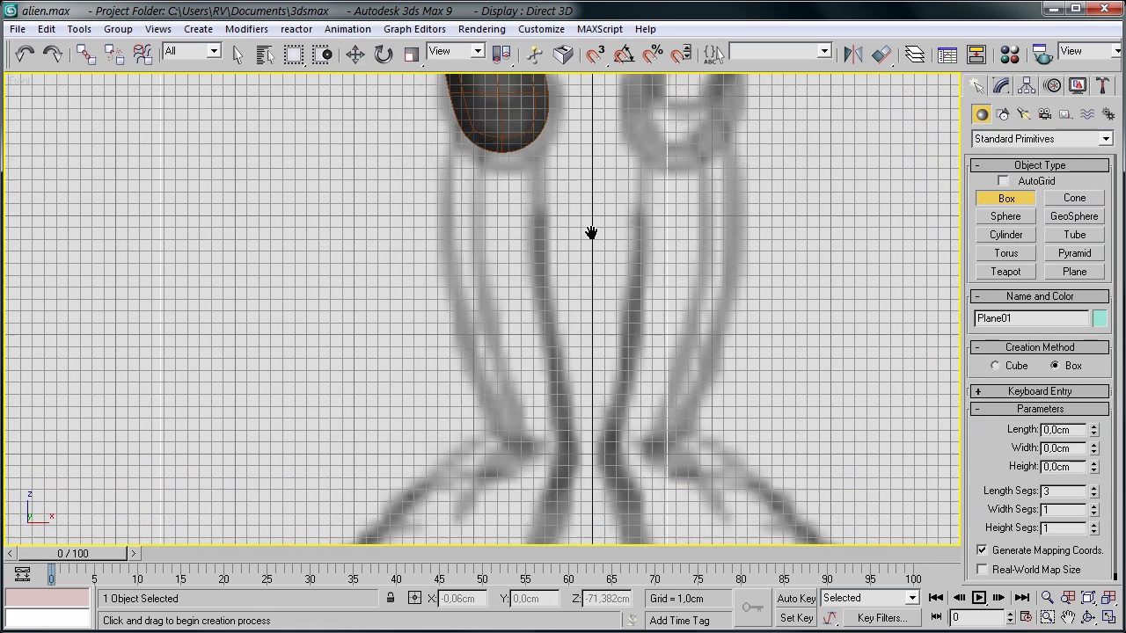
# Draw a new box for the lower leg, smooth it, and convert it to Editable Poly
pyautogui.moveTo(457, 117); pyautogui.dragTo(567, 451)
pyautogui.click(605, 329)
pyautogui.click(247, 29)
pyautogui.click(452, 329)
pyautogui.rightClick(501, 254)
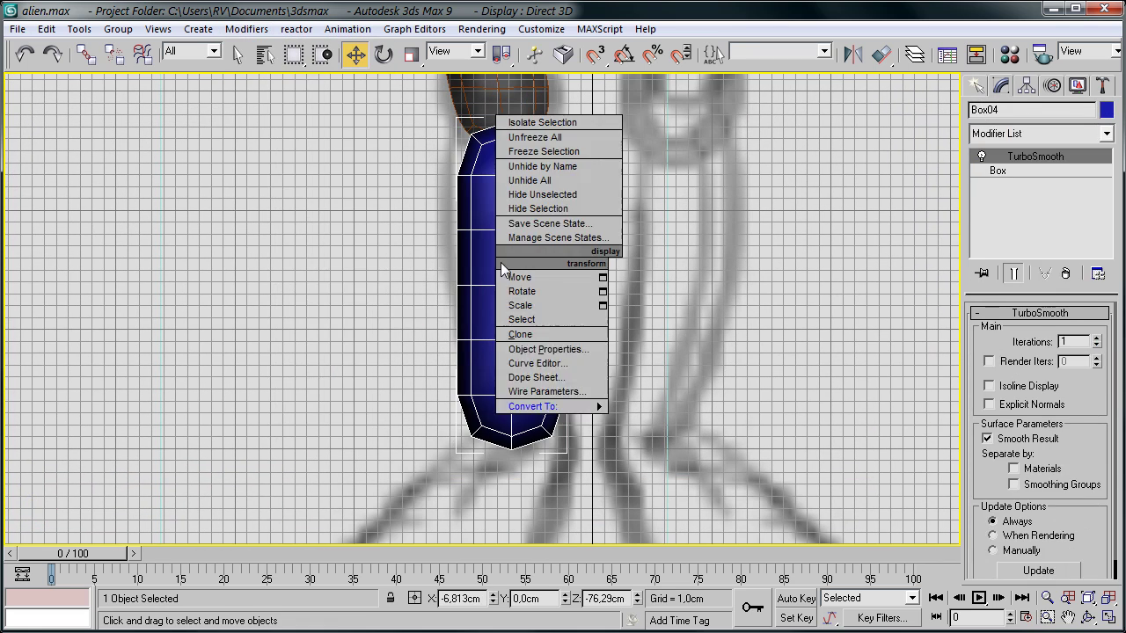
pyautogui.click(686, 472)
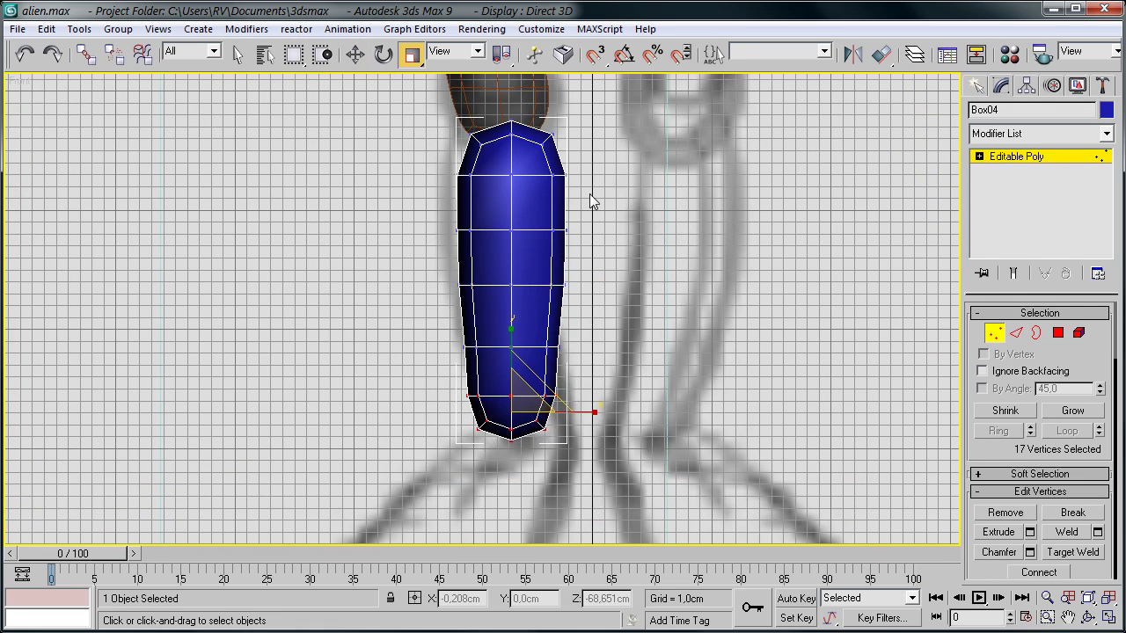
# Bend the vertex rows to match the shin sketch in front and side views
pyautogui.moveTo(559, 247); pyautogui.dragTo(573, 285)
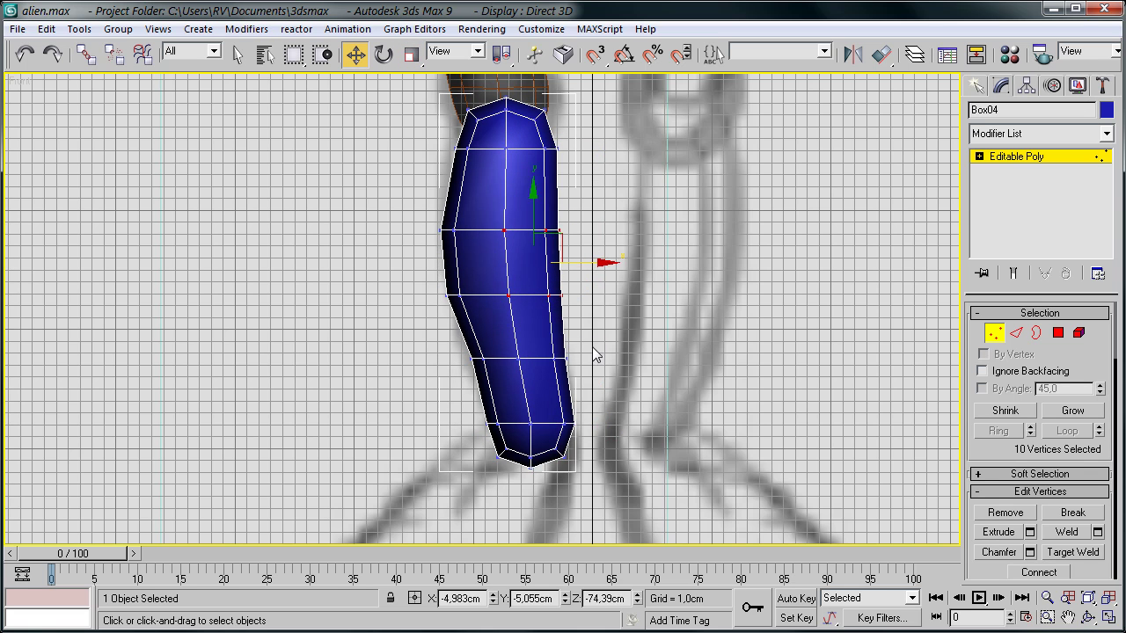
pyautogui.press('l')
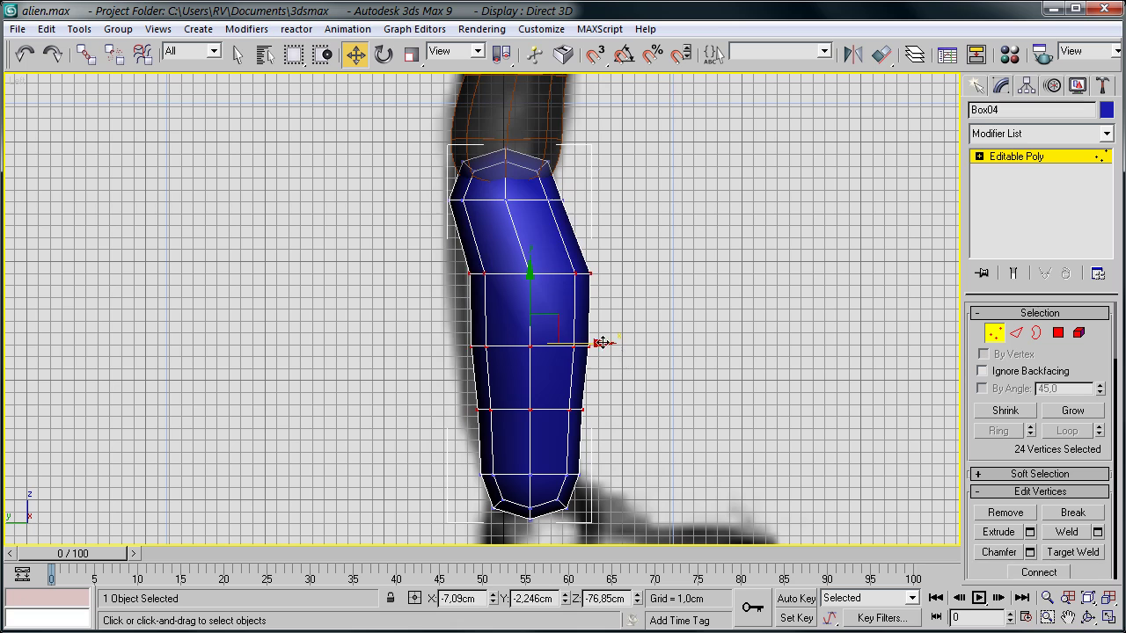
pyautogui.moveTo(594, 309); pyautogui.dragTo(574, 310)
pyautogui.moveTo(539, 259); pyautogui.dragTo(483, 97, button='middle')
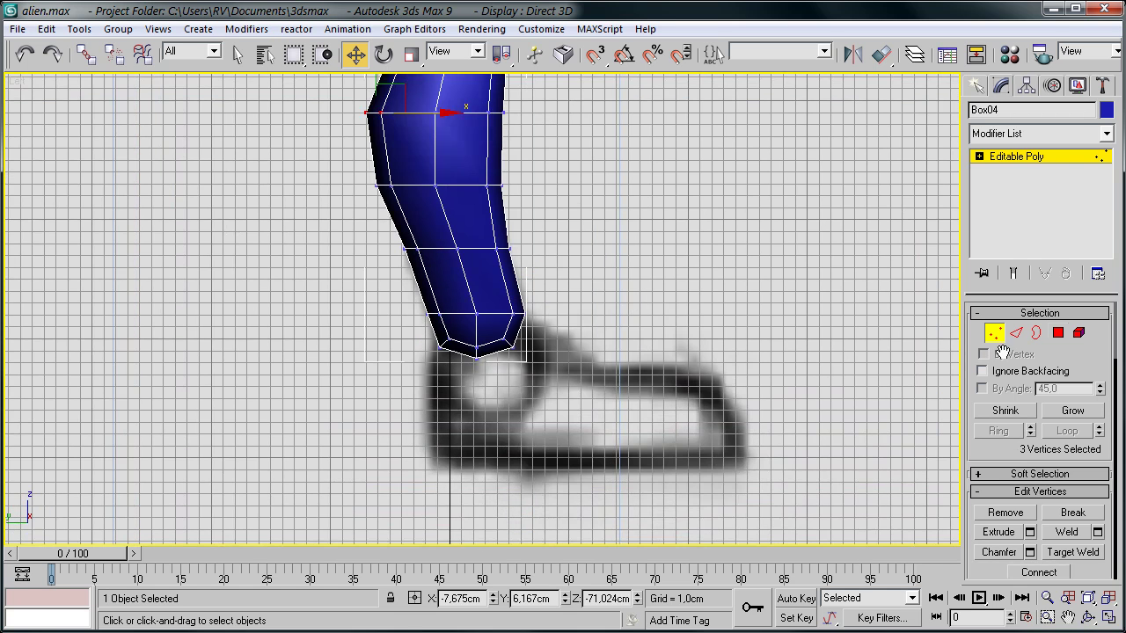
# Bevel the sole polygons downward to pull out and thicken the foot
pyautogui.press('p')
pyautogui.press('z')
pyautogui.keyDown('alt'); pyautogui.moveTo(461, 335); pyautogui.dragTo(614, 433, button='middle'); pyautogui.keyUp('alt')
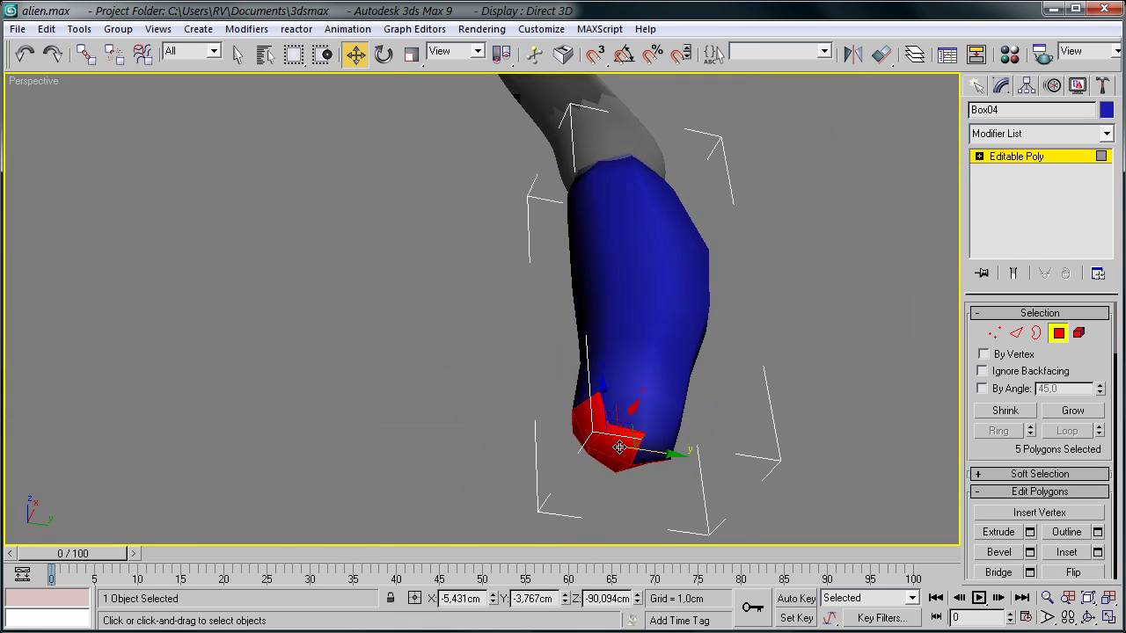
pyautogui.press('f')
pyautogui.press('l')
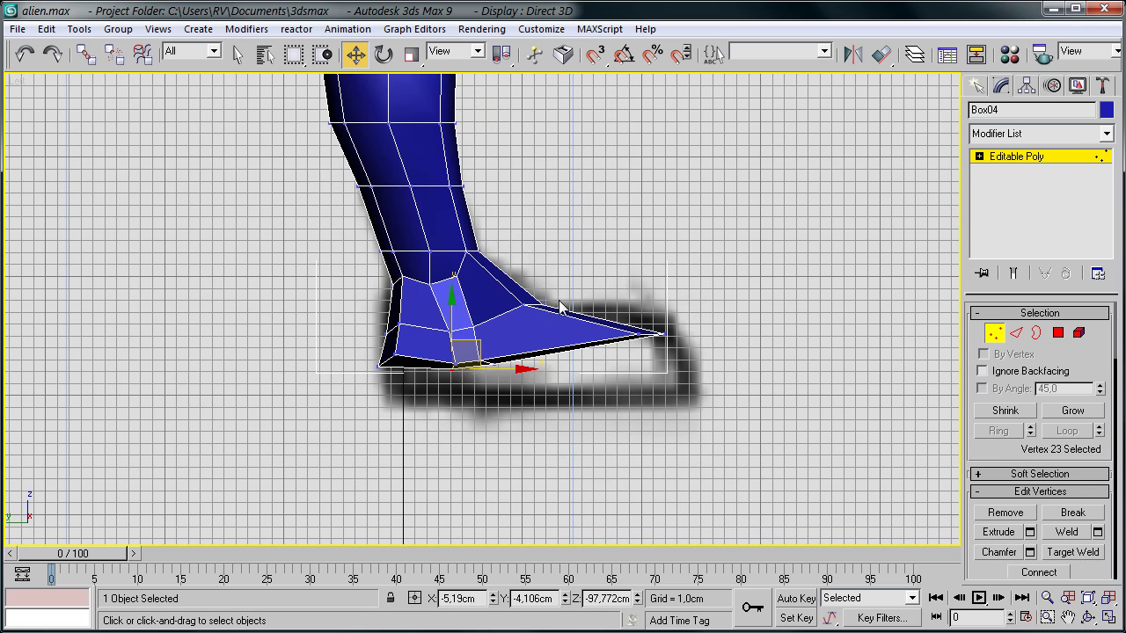
pyautogui.click(1003, 552)
pyautogui.moveTo(528, 352); pyautogui.dragTo(572, 322)
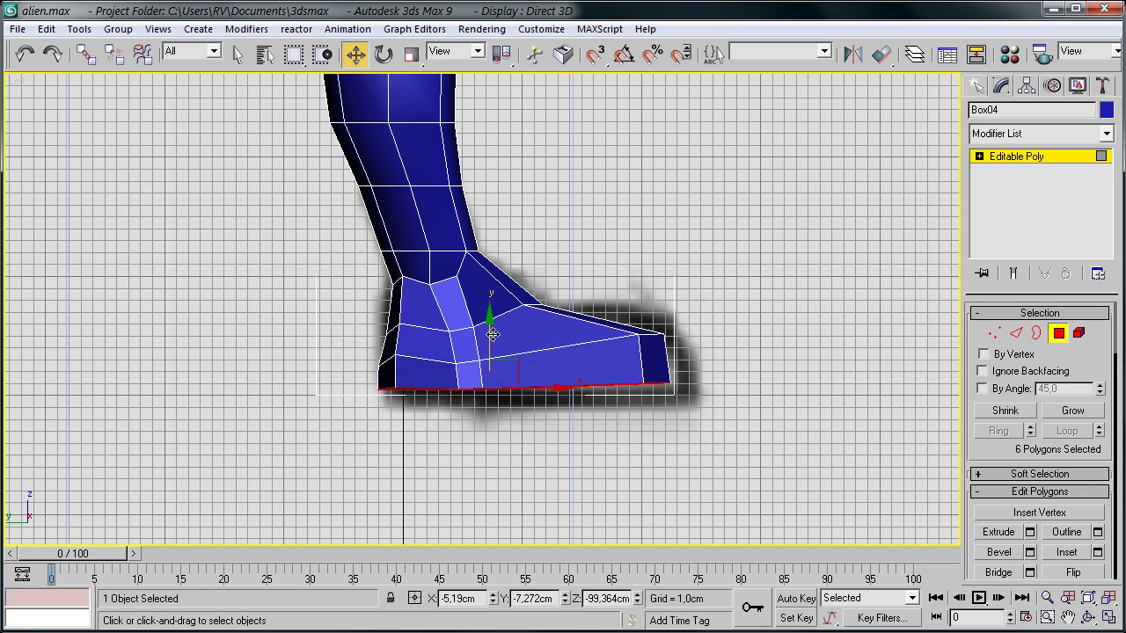
# Select an ankle vertex and bring up the side-view ankle anatomy reference in the browser
pyautogui.press('p')
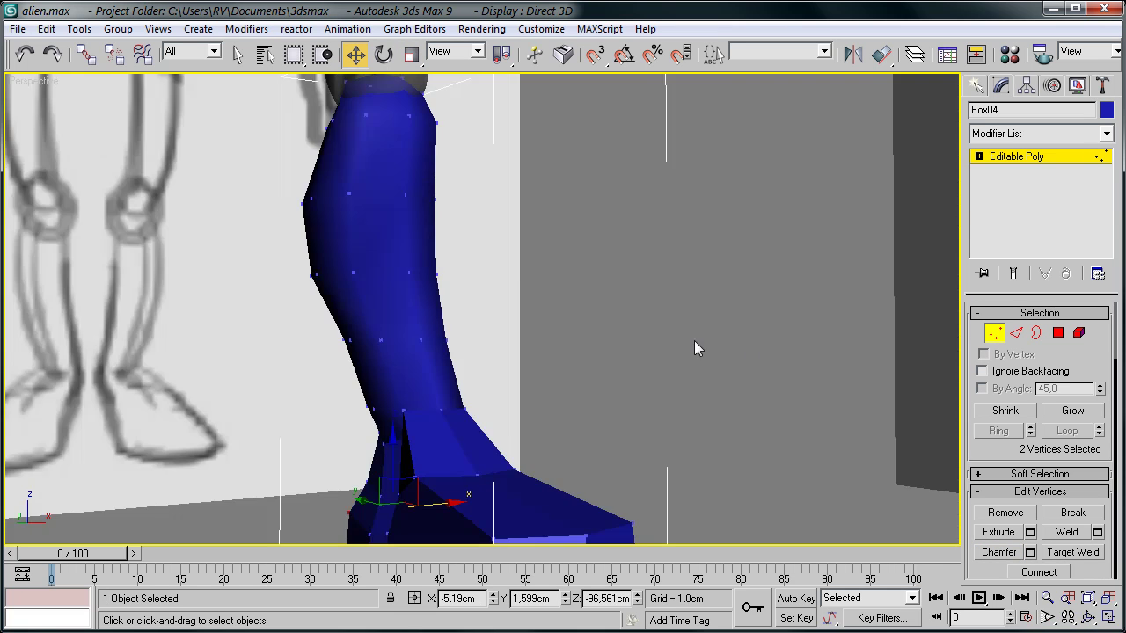
pyautogui.moveTo(695, 341)
pyautogui.keyDown('alt'); pyautogui.mouseDown(button='middle')
pyautogui.moveTo(354, 283)
pyautogui.moveTo(621, 314)
pyautogui.moveTo(367, 272)
pyautogui.mouseUp(button='middle'); pyautogui.keyUp('alt')
pyautogui.click(367, 272)
pyautogui.scroll(3, 444, 384)
pyautogui.keyDown('alt'); pyautogui.moveTo(554, 380); pyautogui.dragTo(367, 347, button='middle'); pyautogui.keyUp('alt')
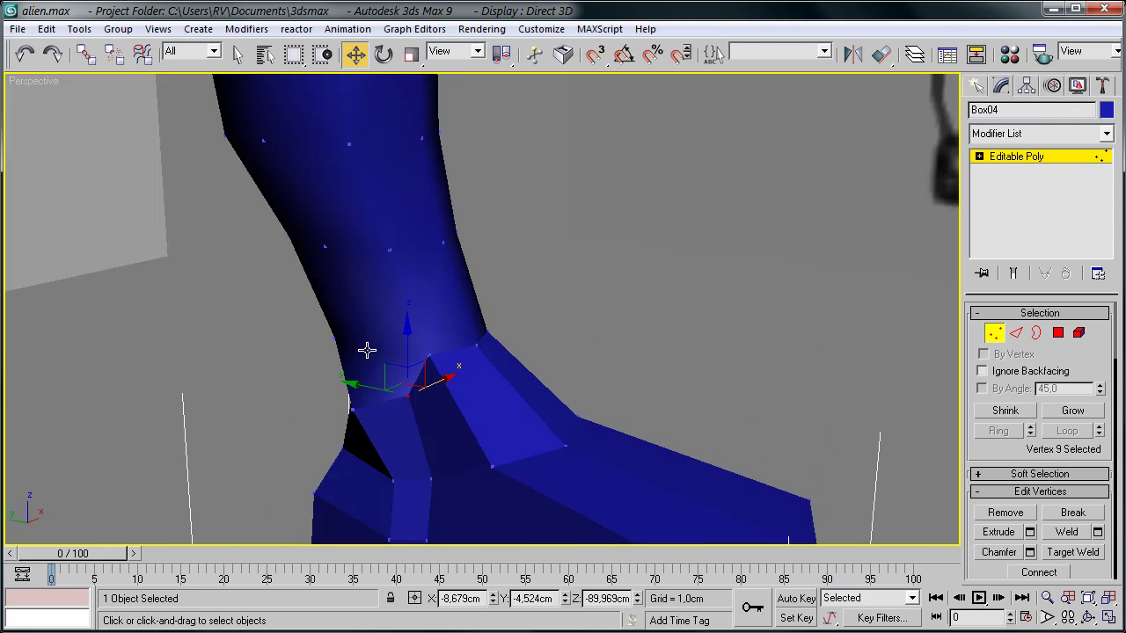
pyautogui.click(367, 347)
pyautogui.hotkey('alt', 'Tab')
pyautogui.hotkey('ctrl', 'shift', 'Tab')
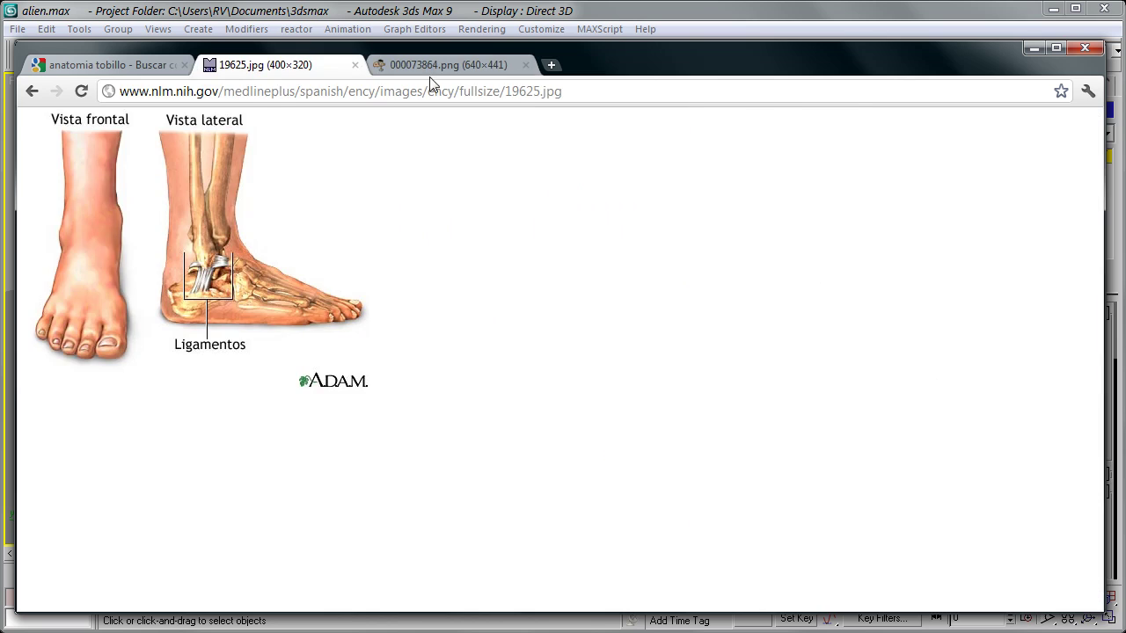
# Back in the model, select several ankle vertices on the lower leg
pyautogui.hotkey('alt', 'Tab')
pyautogui.moveTo(773, 262)
pyautogui.keyDown('alt'); pyautogui.mouseDown(button='middle')
pyautogui.moveTo(560, 305)
pyautogui.moveTo(604, 309)
pyautogui.moveTo(391, 378)
pyautogui.moveTo(427, 383)
pyautogui.mouseUp(button='middle'); pyautogui.keyUp('alt')
pyautogui.click(560, 305)
pyautogui.click(391, 378)
pyautogui.moveTo(700, 340)
pyautogui.keyDown('alt'); pyautogui.mouseDown(button='middle')
pyautogui.moveTo(608, 317)
pyautogui.moveTo(497, 322)
pyautogui.moveTo(727, 371)
pyautogui.mouseUp(button='middle'); pyautogui.keyUp('alt')
pyautogui.click(498, 322)
# Recheck the side-view ankle image, then select heel vertices to round the ankle
pyautogui.hotkey('alt', 'Tab')
pyautogui.hotkey('ctrl', 'shift', 'Tab')
pyautogui.hotkey('alt', 'Tab')
pyautogui.click(442, 307)
pyautogui.click(515, 323)
pyautogui.moveTo(515, 322)
pyautogui.keyDown('alt'); pyautogui.mouseDown(button='middle')
pyautogui.moveTo(258, 369)
pyautogui.moveTo(559, 423)
pyautogui.moveTo(667, 371)
pyautogui.moveTo(866, 350)
pyautogui.moveTo(779, 286)
pyautogui.moveTo(447, 206)
pyautogui.moveTo(396, 352)
pyautogui.moveTo(447, 425)
pyautogui.moveTo(574, 433)
pyautogui.moveTo(699, 400)
pyautogui.moveTo(502, 351)
pyautogui.mouseUp(button='middle'); pyautogui.keyUp('alt')
# Select the heel vertices and switch to the foot's polygons for scaling
pyautogui.click(666, 370)
pyautogui.press('4')
pyautogui.press('4')
pyautogui.press('4')
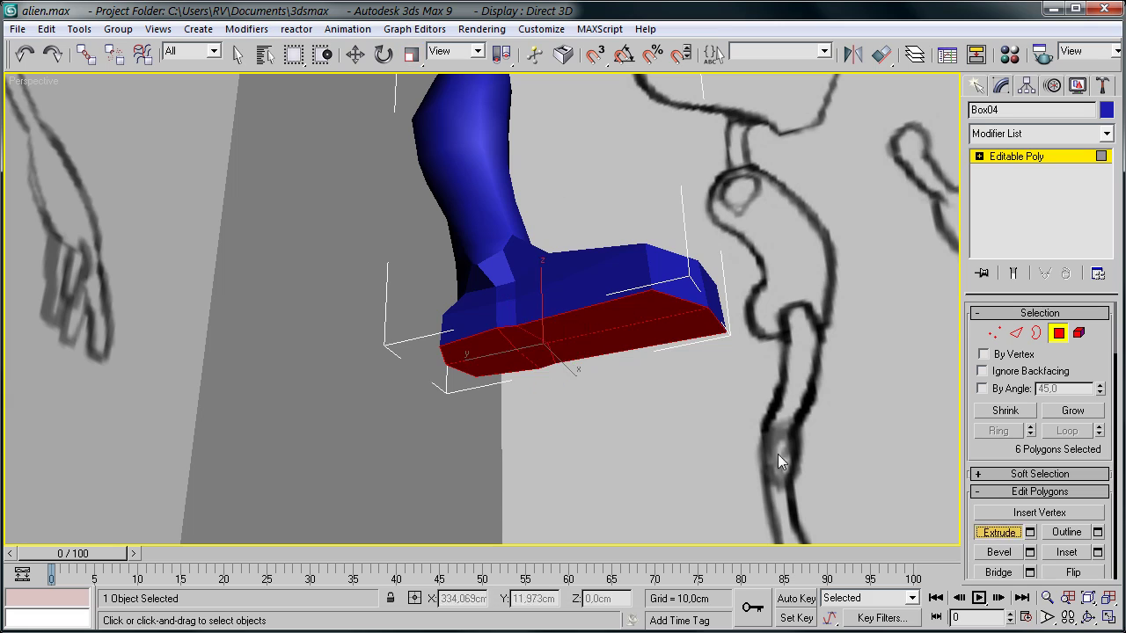
pyautogui.press('4')
pyautogui.press('r')
pyautogui.click(291, 219)
pyautogui.moveTo(778, 453)
pyautogui.keyDown('alt'); pyautogui.mouseDown(button='middle')
pyautogui.moveTo(291, 219)
pyautogui.moveTo(298, 363)
pyautogui.mouseUp(button='middle'); pyautogui.keyUp('alt')
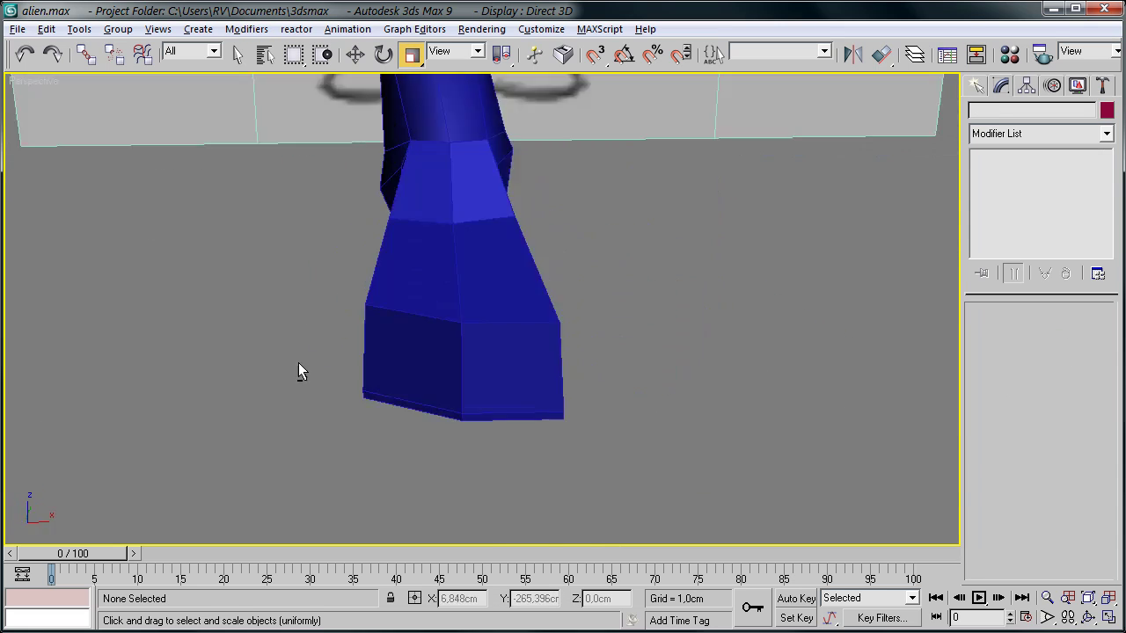
# Reselect the lower leg's vertices and orbit out to review the foot and whole leg
pyautogui.click(396, 351)
pyautogui.press('1')
pyautogui.moveTo(395, 352)
pyautogui.keyDown('alt'); pyautogui.mouseDown(button='middle')
pyautogui.moveTo(483, 322)
pyautogui.moveTo(677, 301)
pyautogui.mouseUp(button='middle'); pyautogui.keyUp('alt')
pyautogui.keyDown('alt'); pyautogui.moveTo(700, 222); pyautogui.dragTo(486, 451, button='middle'); pyautogui.keyUp('alt')
pyautogui.click(486, 452)
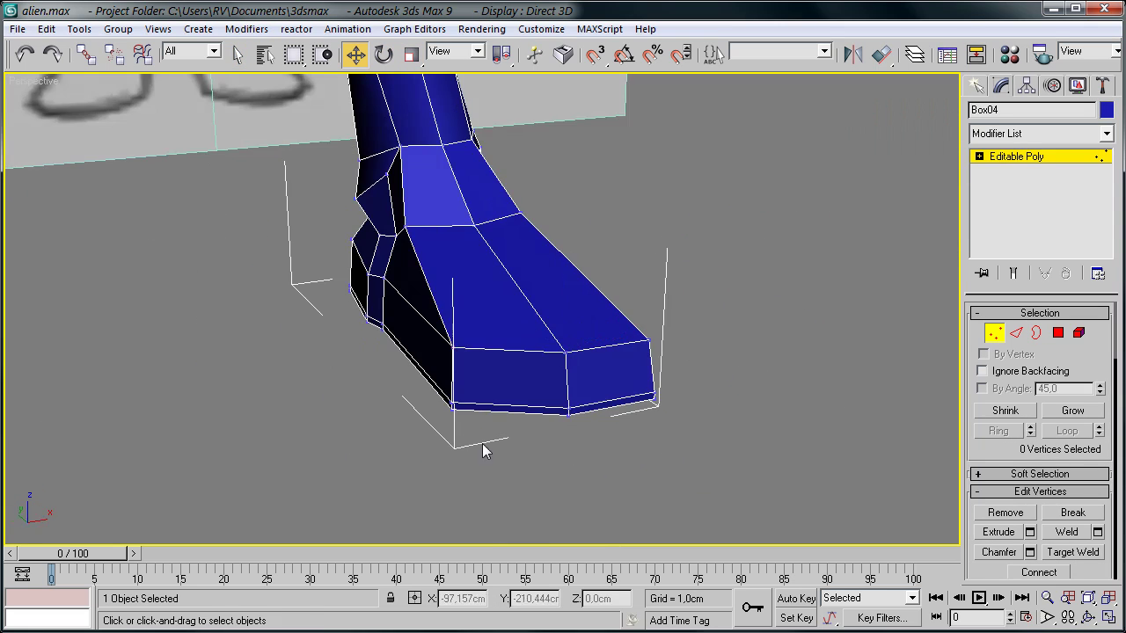
pyautogui.keyDown('alt'); pyautogui.moveTo(452, 319); pyautogui.dragTo(822, 343, button='middle'); pyautogui.keyUp('alt')
pyautogui.scroll(-3, 597, 297)
# Apply MeshSmooth to the lower leg and assign it a material
pyautogui.click(246, 28)
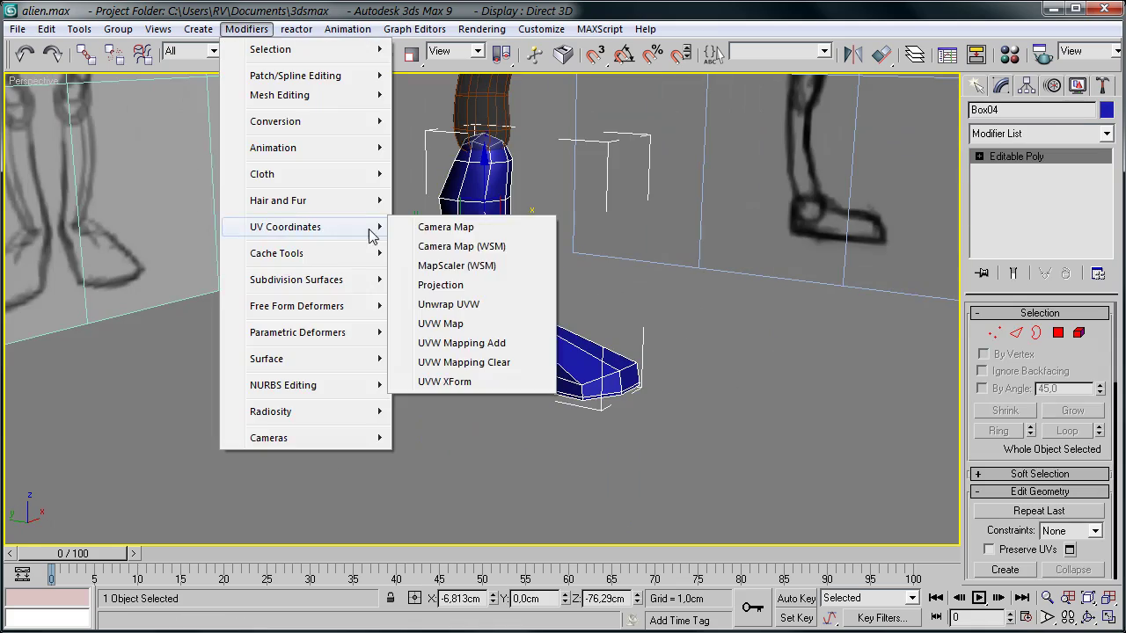
pyautogui.click(422, 287)
pyautogui.press('m')
pyautogui.moveTo(563, 51); pyautogui.dragTo(933, 51)
pyautogui.click(1104, 51)
pyautogui.click(751, 379)
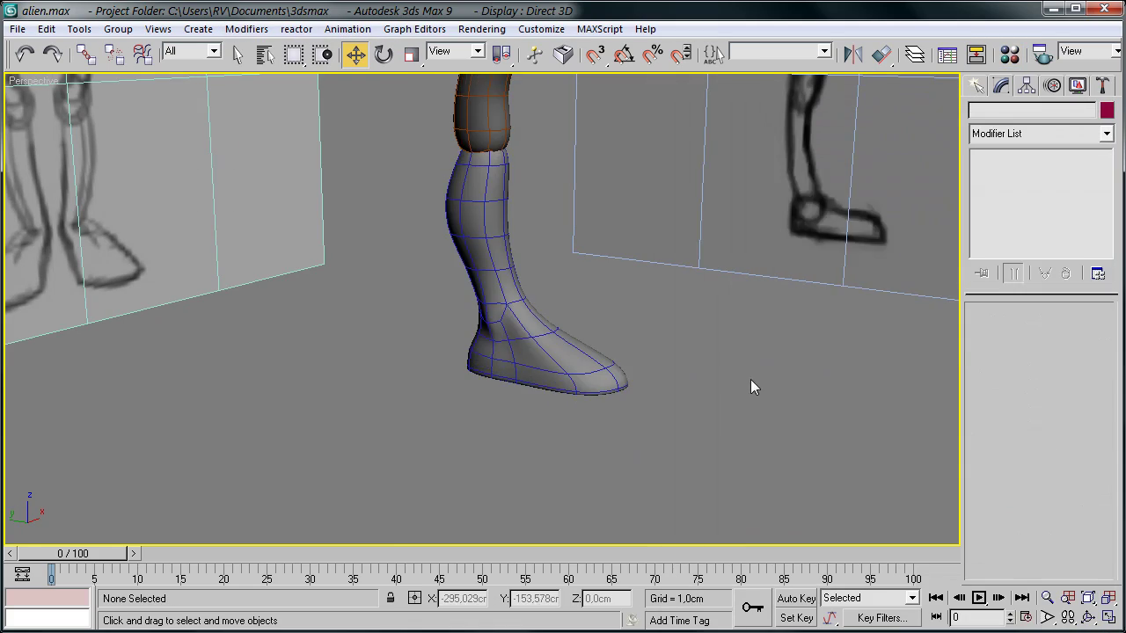
# Turn off edged faces in the viewport and inspect the foot and heel from several angles
pyautogui.moveTo(751, 379)
pyautogui.keyDown('alt'); pyautogui.mouseDown(button='middle')
pyautogui.moveTo(779, 426)
pyautogui.moveTo(555, 408)
pyautogui.mouseUp(button='middle'); pyautogui.keyUp('alt')
pyautogui.rightClick(33, 80)
pyautogui.click(88, 175)
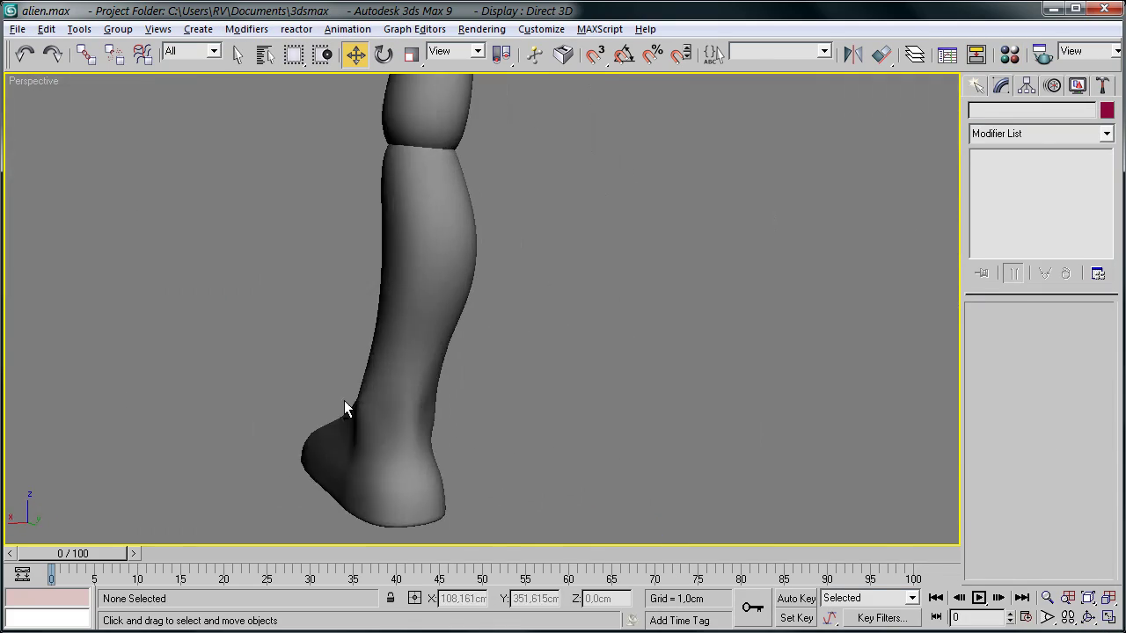
pyautogui.keyDown('alt'); pyautogui.moveTo(344, 400); pyautogui.dragTo(650, 464, button='middle'); pyautogui.keyUp('alt')
pyautogui.click(655, 461)
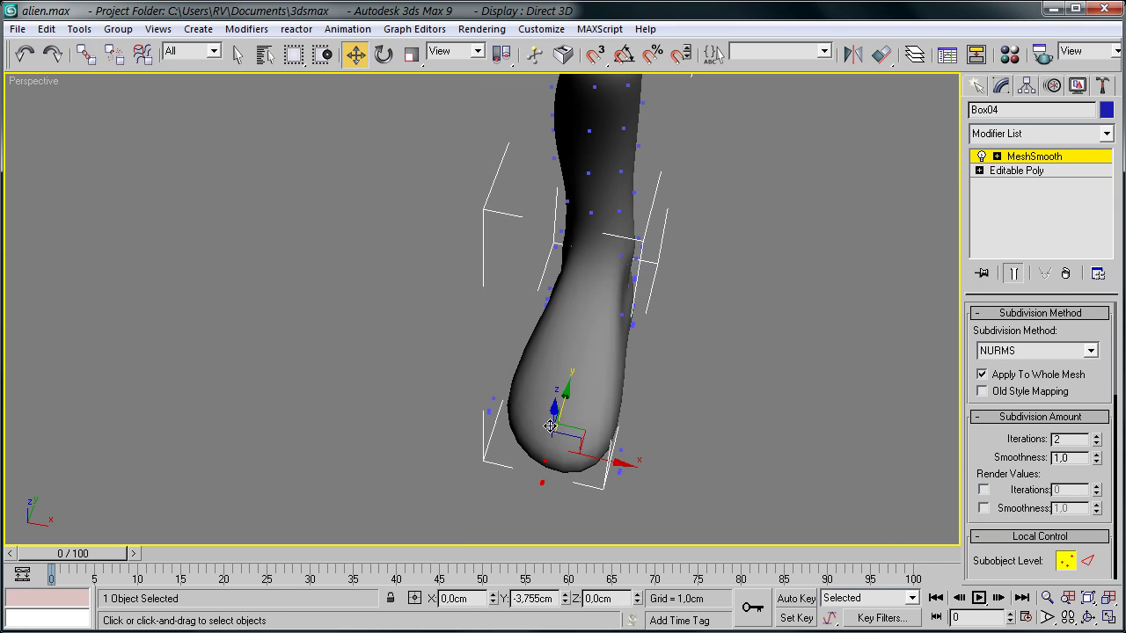
pyautogui.moveTo(589, 405)
pyautogui.keyDown('alt'); pyautogui.mouseDown(button='middle')
pyautogui.moveTo(527, 452)
pyautogui.moveTo(461, 367)
pyautogui.mouseUp(button='middle'); pyautogui.keyUp('alt')
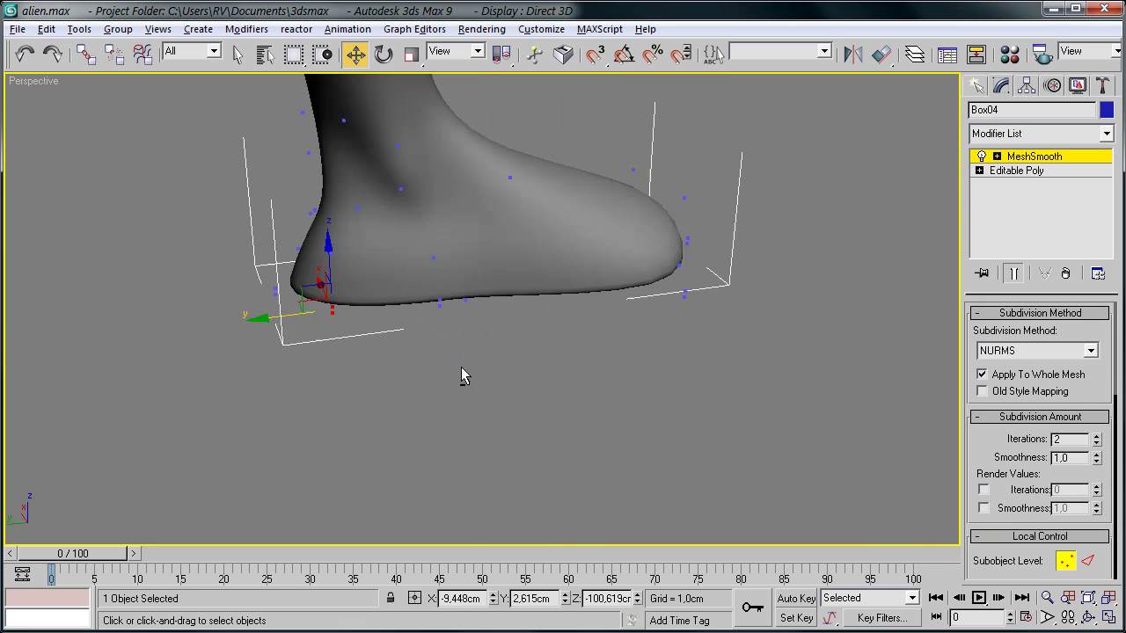
pyautogui.moveTo(359, 373)
pyautogui.keyDown('alt'); pyautogui.mouseDown(button='middle')
pyautogui.moveTo(646, 349)
pyautogui.moveTo(380, 343)
pyautogui.mouseUp(button='middle'); pyautogui.keyUp('alt')
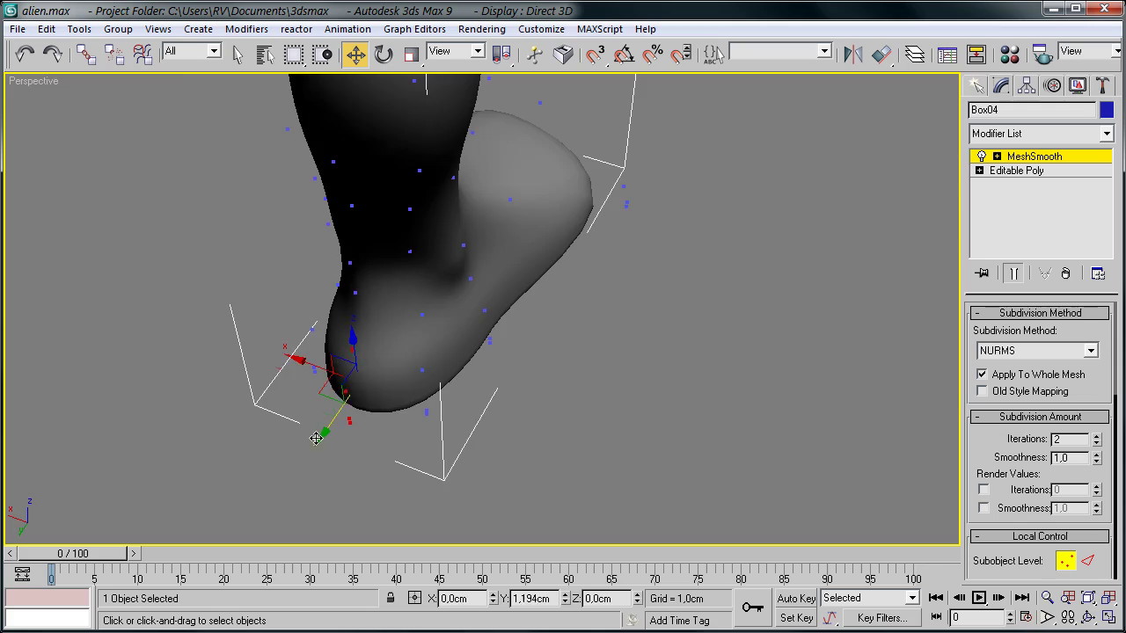
pyautogui.moveTo(316, 438)
pyautogui.keyDown('alt'); pyautogui.mouseDown(button='middle')
pyautogui.moveTo(214, 381)
pyautogui.moveTo(379, 419)
pyautogui.moveTo(667, 399)
pyautogui.mouseUp(button='middle'); pyautogui.keyUp('alt')
pyautogui.click(667, 399)
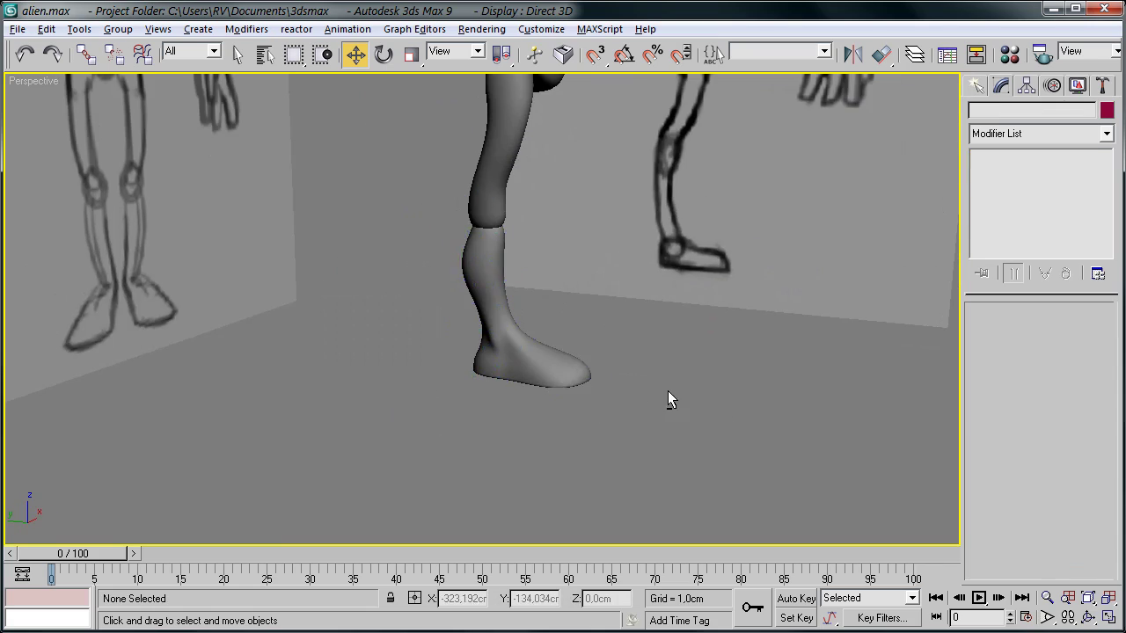
pyautogui.scroll(-5, 668, 399)
pyautogui.keyDown('alt'); pyautogui.moveTo(568, 438); pyautogui.dragTo(490, 407, button='middle'); pyautogui.keyUp('alt')
# In the front view, select a side row of vertices and shape the calf to the sketch
pyautogui.press('f')
pyautogui.click(535, 372)
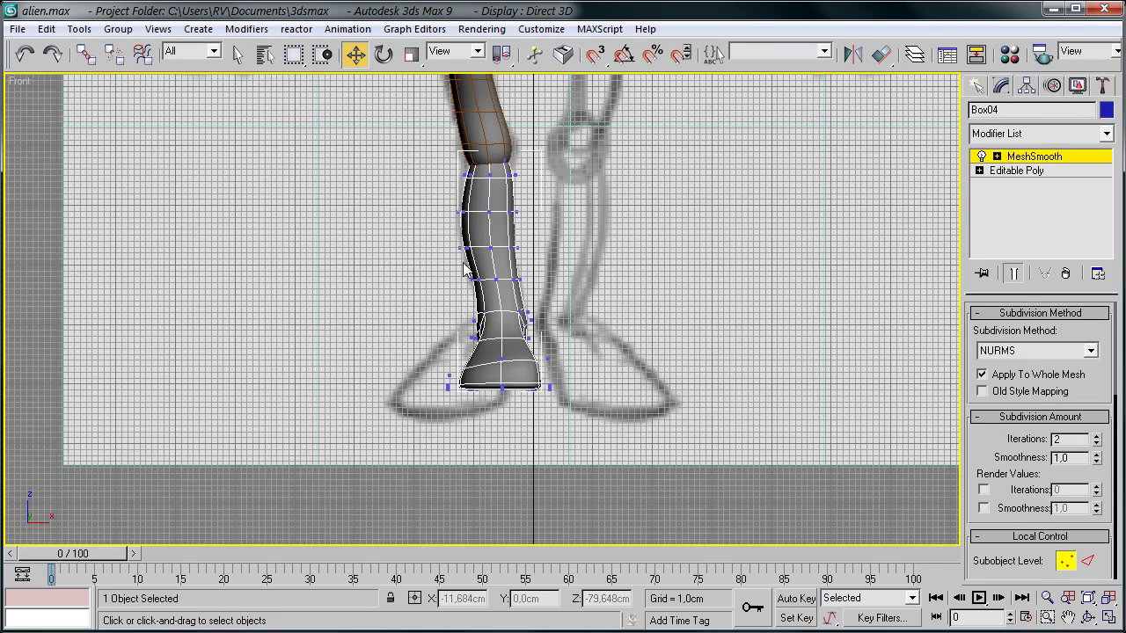
pyautogui.scroll(4, 491, 220)
pyautogui.moveTo(524, 330); pyautogui.dragTo(579, 351)
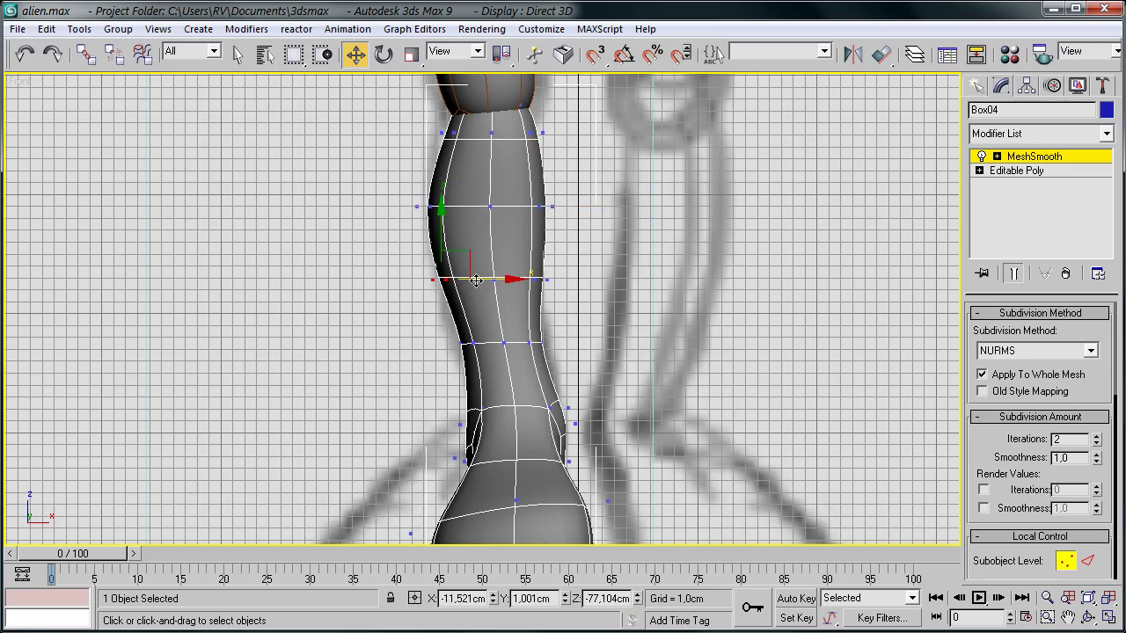
pyautogui.scroll(-5, 614, 326)
pyautogui.click(516, 364)
# Select the thigh and lower leg and Mirror them as a Copy with a 15.138 cm offset
pyautogui.scroll(4, 515, 364)
pyautogui.click(711, 406)
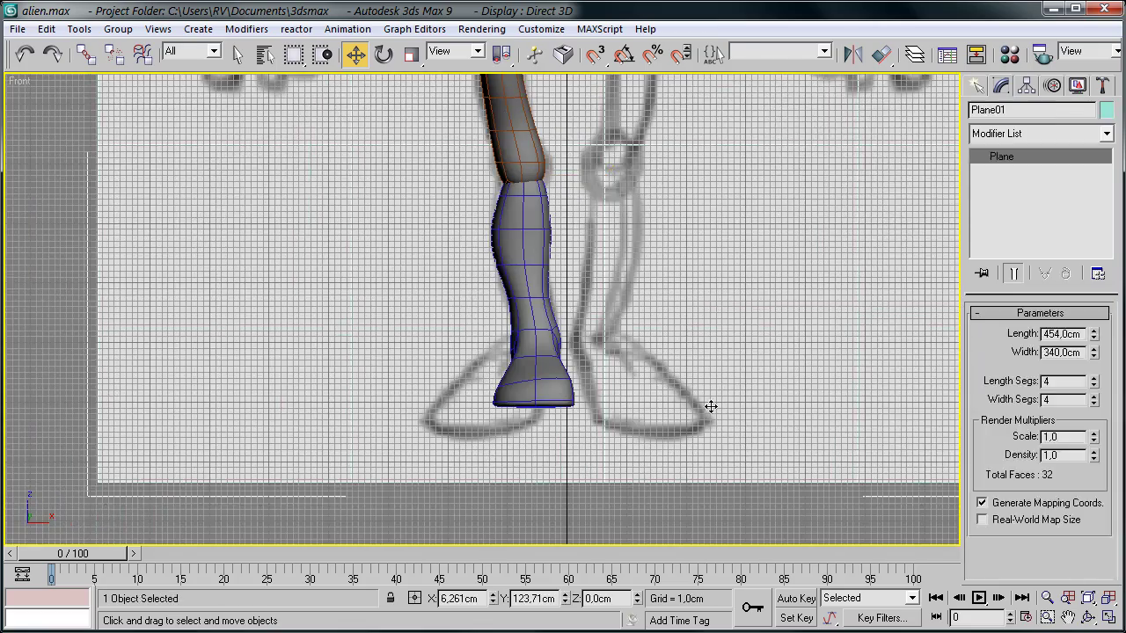
pyautogui.click(558, 447)
pyautogui.scroll(-2, 570, 324)
pyautogui.keyDown('ctrl'); pyautogui.click(448, 352); pyautogui.keyUp('ctrl')
pyautogui.click(852, 53)
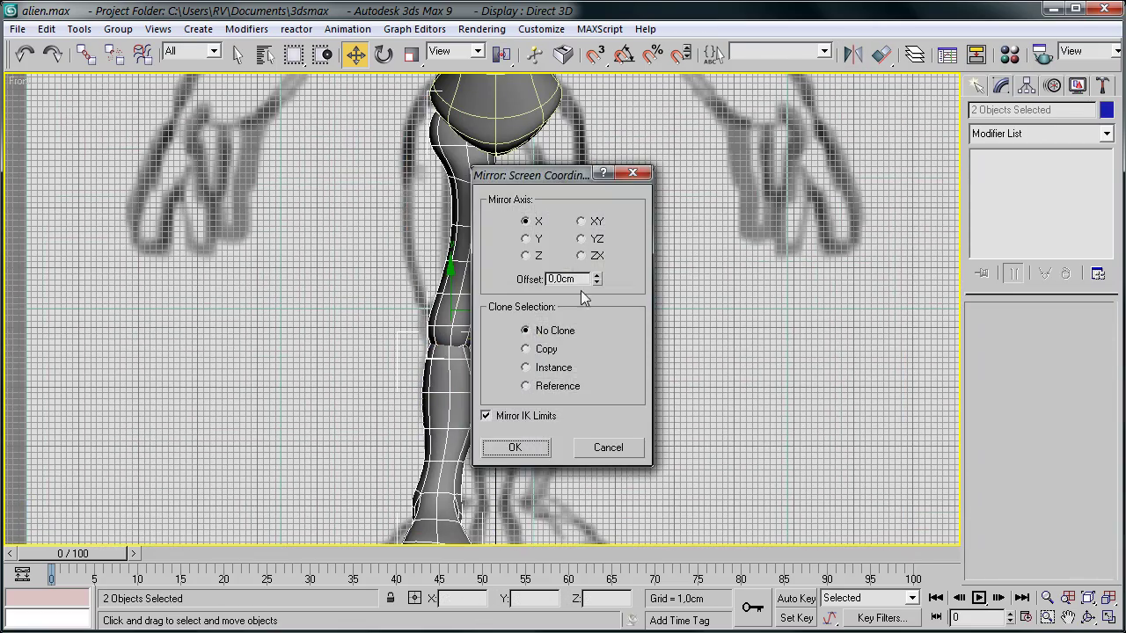
pyautogui.moveTo(528, 175); pyautogui.dragTo(799, 161)
pyautogui.click(797, 333)
pyautogui.moveTo(868, 264); pyautogui.dragTo(868, 220)
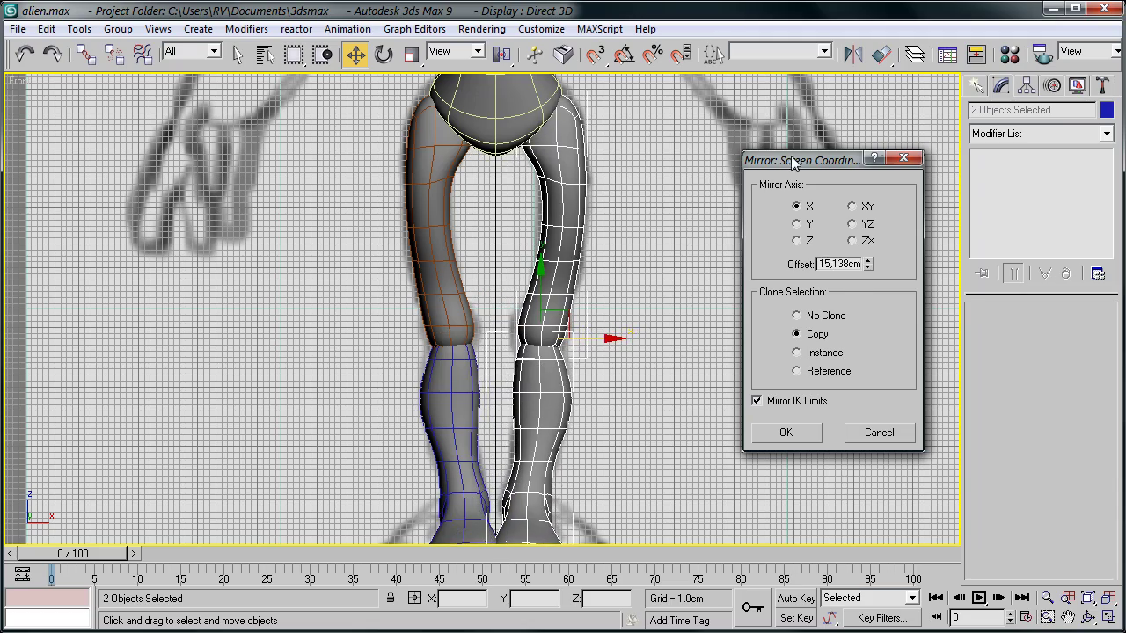
pyautogui.press('Return')
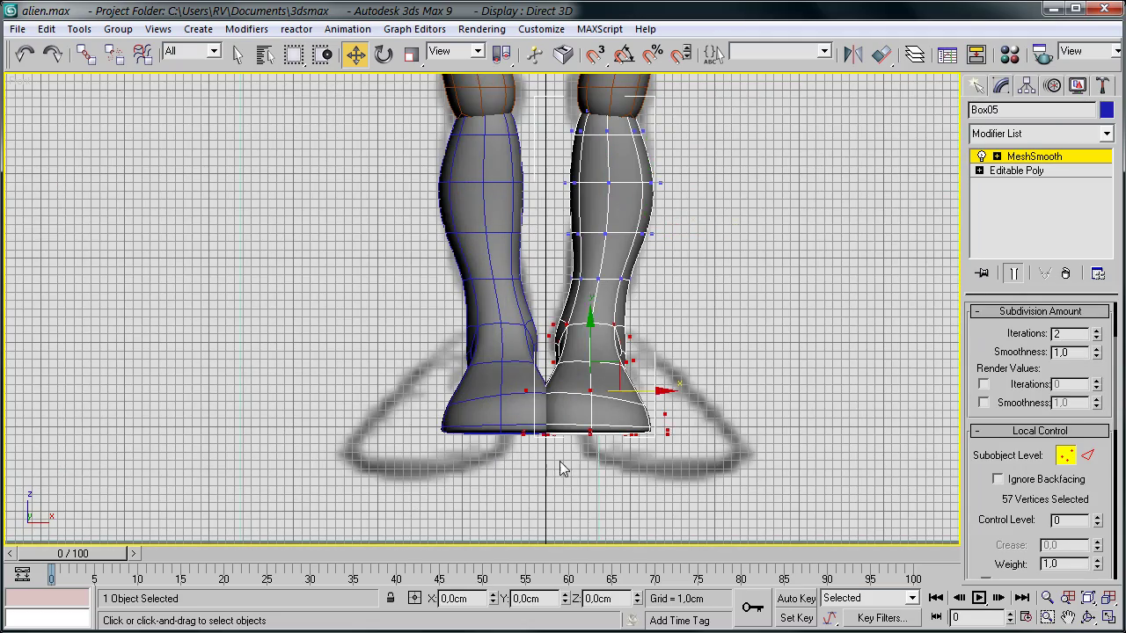
# Shift the copied foot's vertices, adjust the left lower leg, and check both legs in perspective
pyautogui.moveTo(563, 469); pyautogui.dragTo(711, 360)
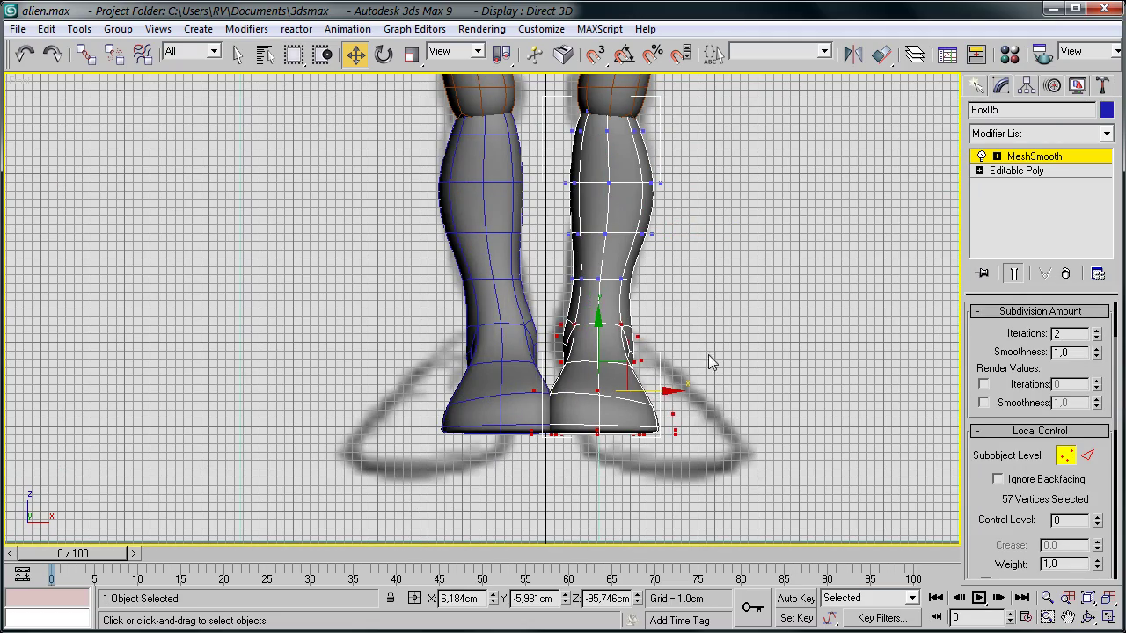
pyautogui.click(526, 440)
pyautogui.press('1')
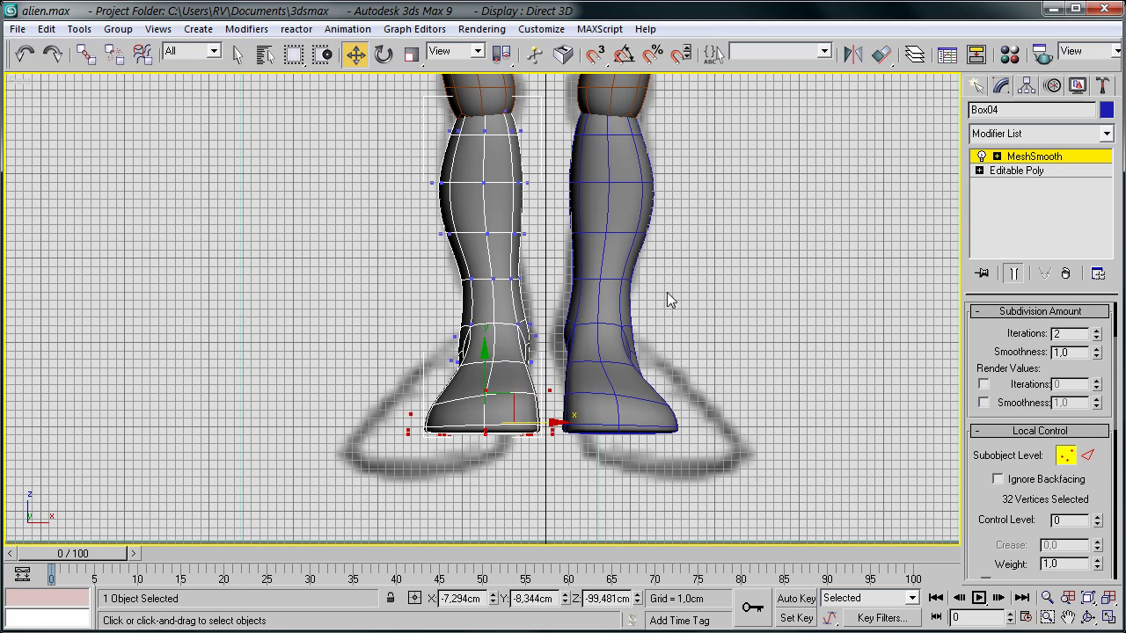
pyautogui.click(608, 238)
pyautogui.scroll(-5, 608, 238)
pyautogui.press('p')
pyautogui.moveTo(522, 312)
pyautogui.keyDown('alt'); pyautogui.mouseDown(button='middle')
pyautogui.moveTo(611, 390)
pyautogui.moveTo(600, 258)
pyautogui.moveTo(609, 267)
pyautogui.mouseUp(button='middle'); pyautogui.keyUp('alt')
# Draw an arm box beside the torso in the front view, apply MeshSmooth and convert it to Editable Poly
pyautogui.scroll(4, 609, 267)
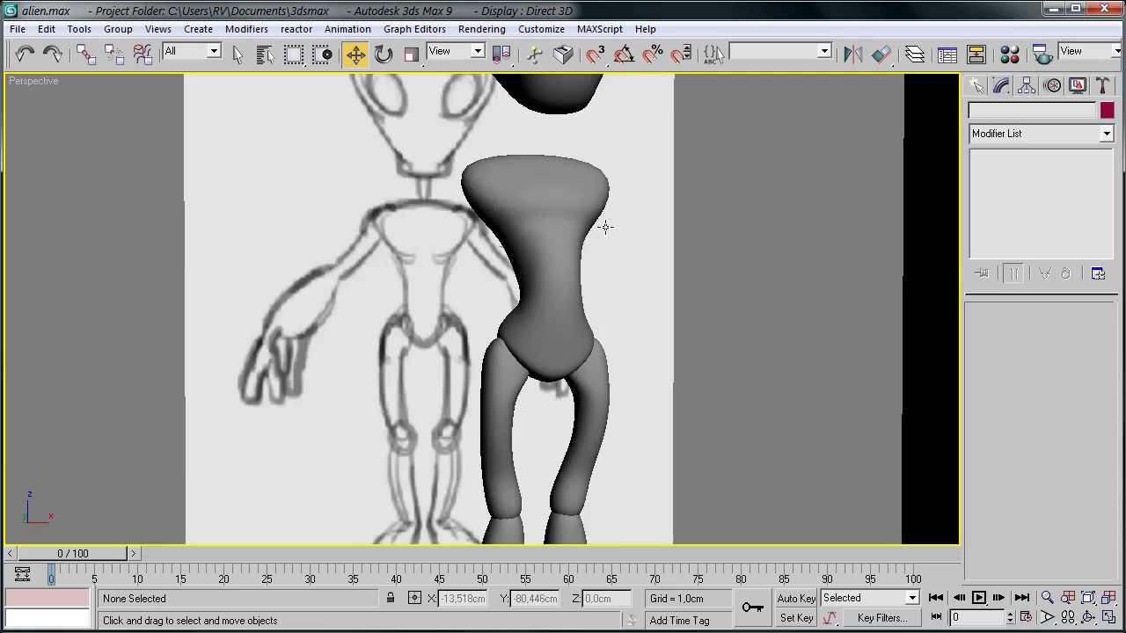
pyautogui.scroll(3, 651, 314)
pyautogui.press('f')
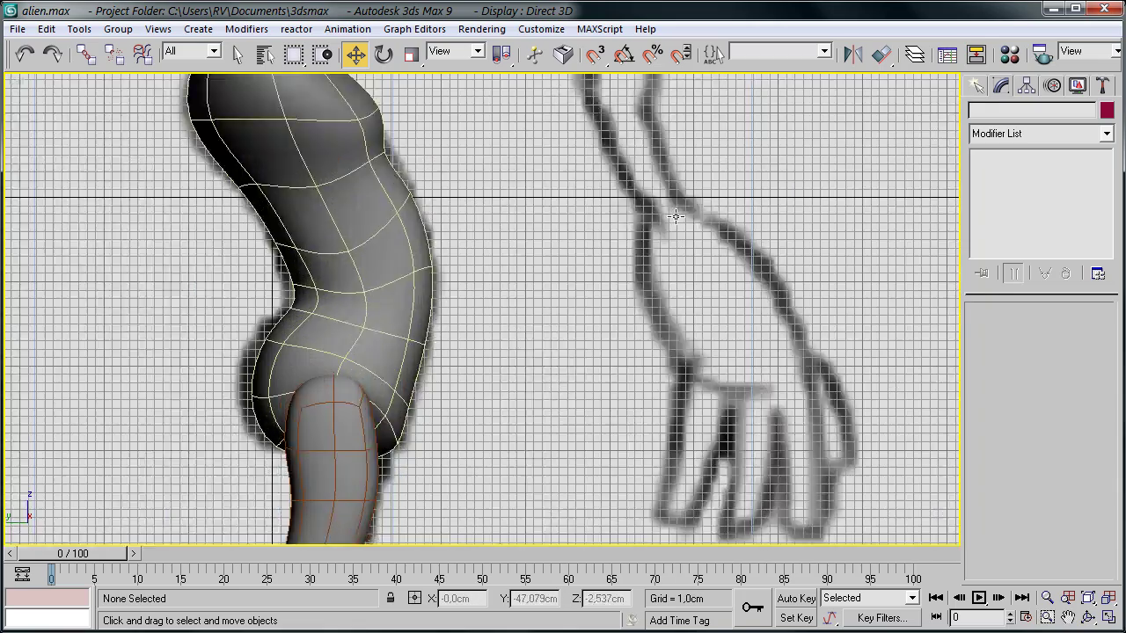
pyautogui.click(982, 114)
pyautogui.click(1005, 198)
pyautogui.moveTo(453, 164); pyautogui.dragTo(533, 326)
pyautogui.rightClick(501, 311)
pyautogui.click(222, 29)
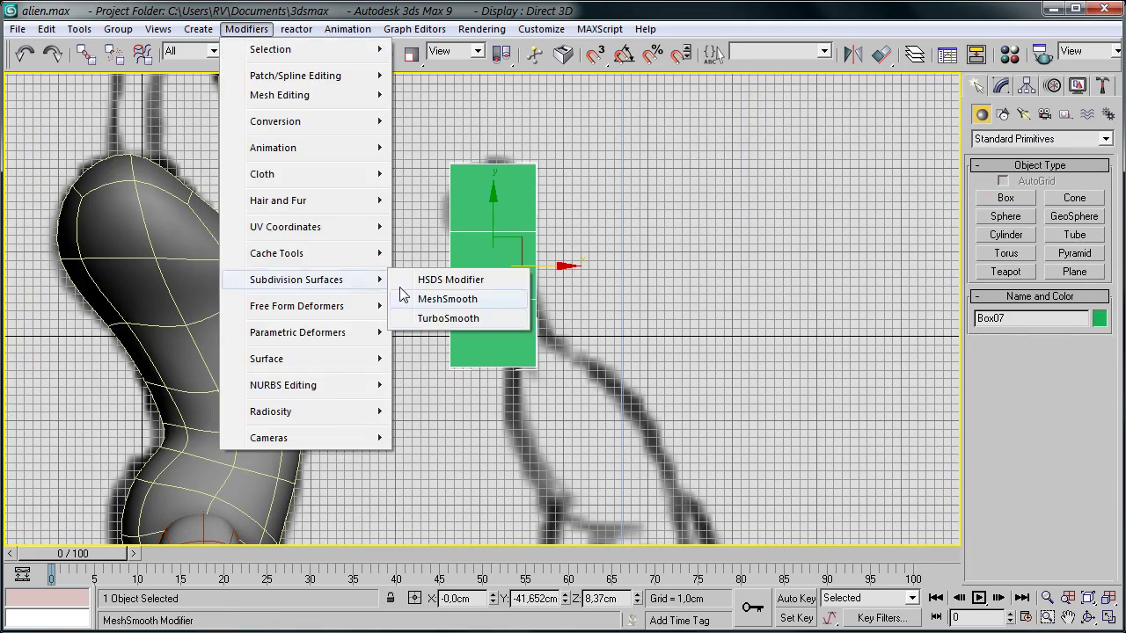
pyautogui.click(457, 317)
pyautogui.click(647, 448)
# Narrow the arm box and move its lower vertices to follow the tilted arm sketch
pyautogui.press('1')
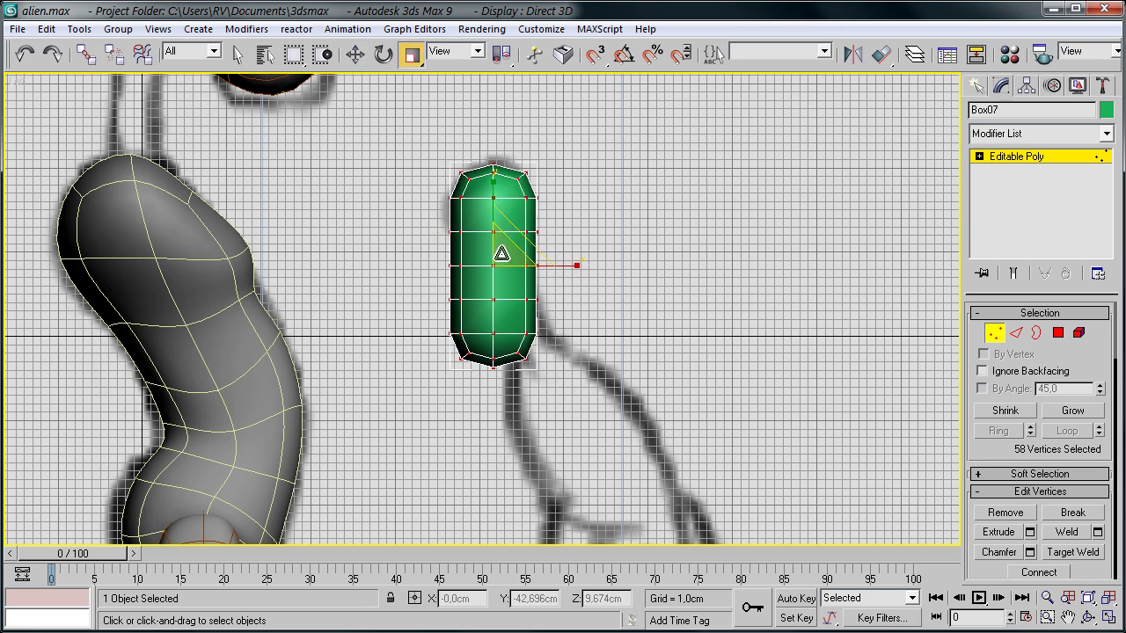
pyautogui.moveTo(501, 254)
pyautogui.mouseDown()
pyautogui.moveTo(493, 264)
pyautogui.moveTo(566, 264)
pyautogui.mouseUp()
pyautogui.press('e')
pyautogui.scroll(3, 491, 222)
pyautogui.press('w')
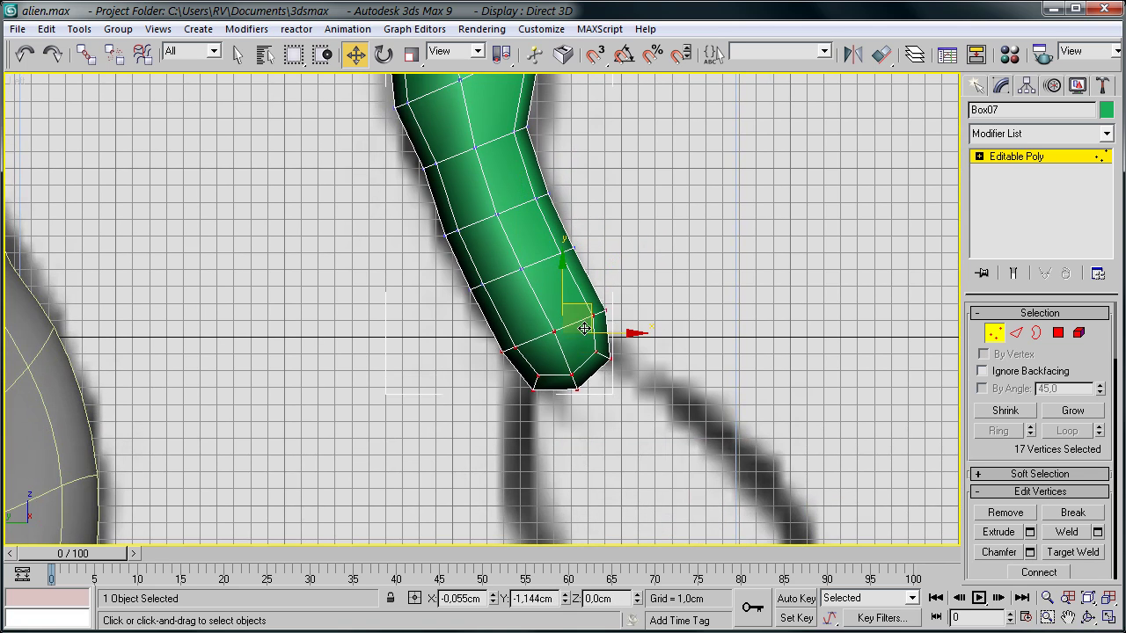
pyautogui.moveTo(573, 322)
pyautogui.mouseDown()
pyautogui.moveTo(554, 242)
pyautogui.moveTo(556, 257)
pyautogui.mouseUp()
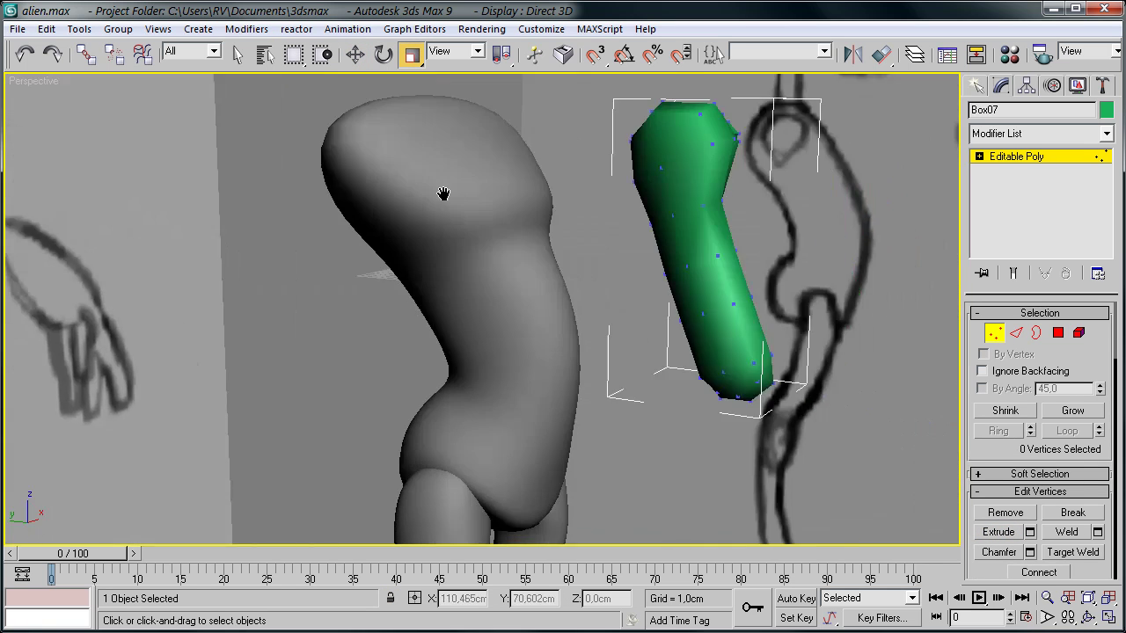
pyautogui.press('1')
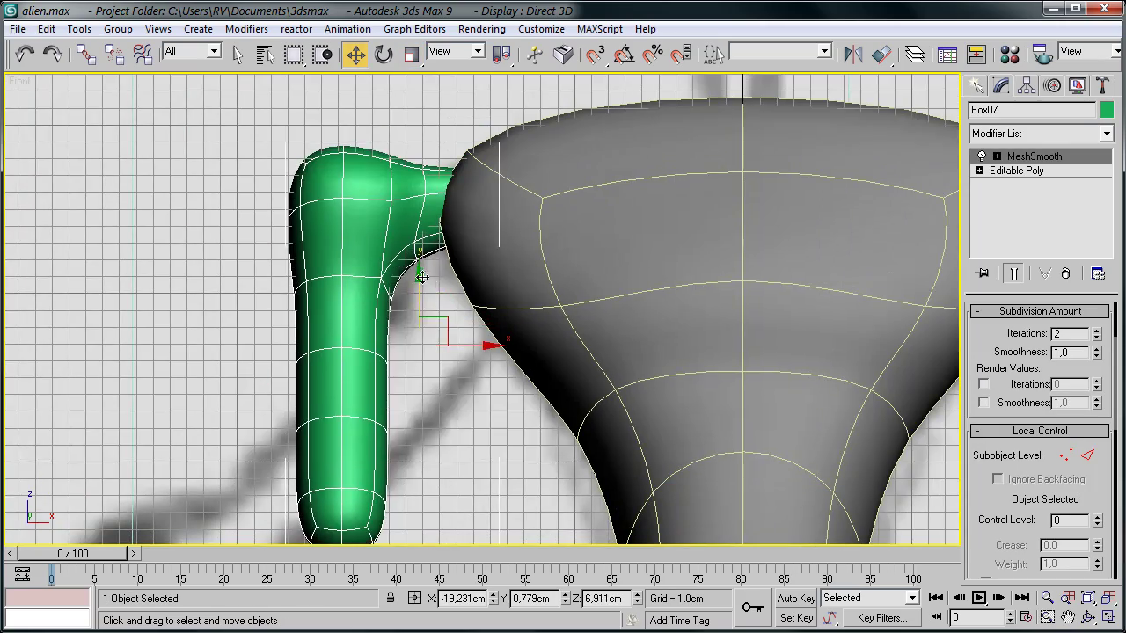
# Draw a new box over the sketched hand in the side view
pyautogui.moveTo(480, 284); pyautogui.dragTo(616, 314, button='middle')
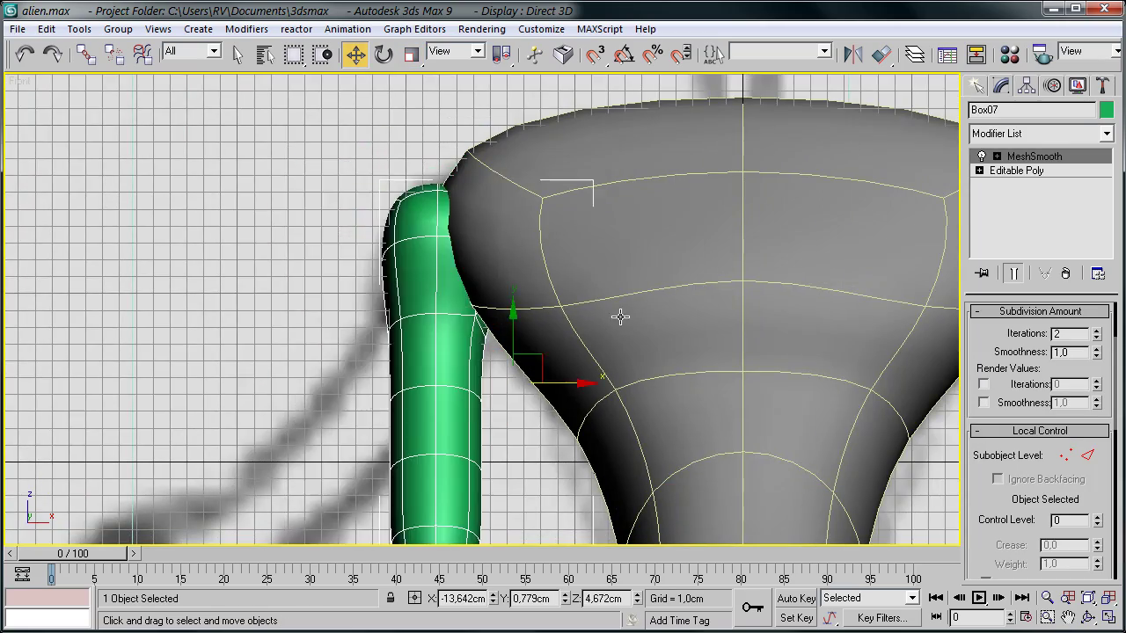
pyautogui.scroll(-3, 510, 254)
pyautogui.keyDown('alt'); pyautogui.moveTo(510, 255); pyautogui.dragTo(701, 268, button='middle'); pyautogui.keyUp('alt')
pyautogui.press('l')
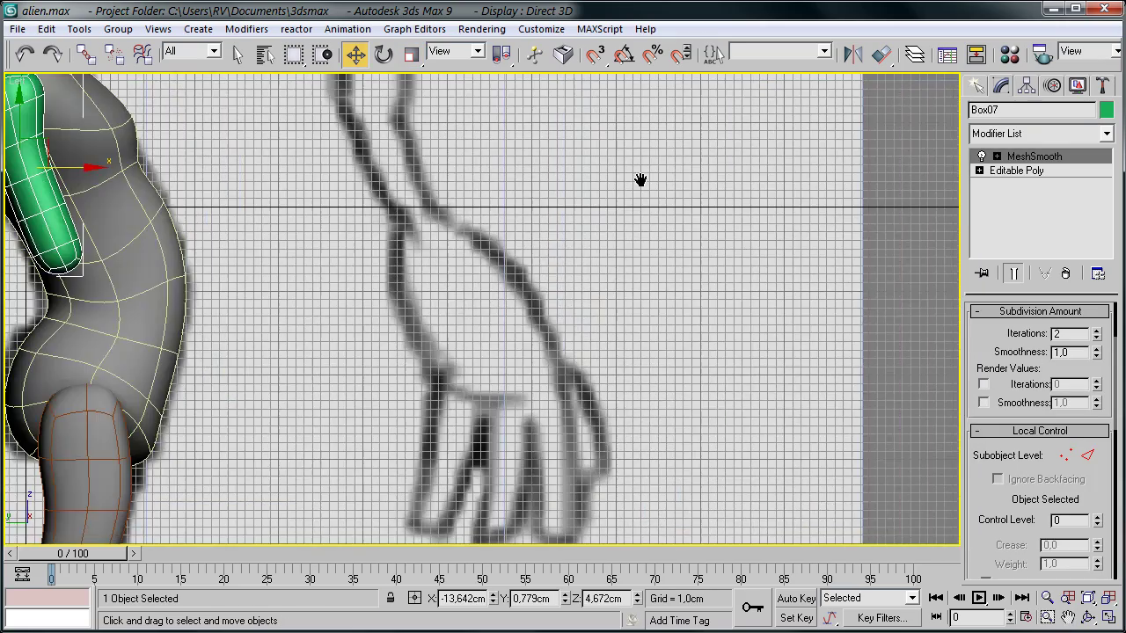
pyautogui.moveTo(381, 218); pyautogui.dragTo(552, 407)
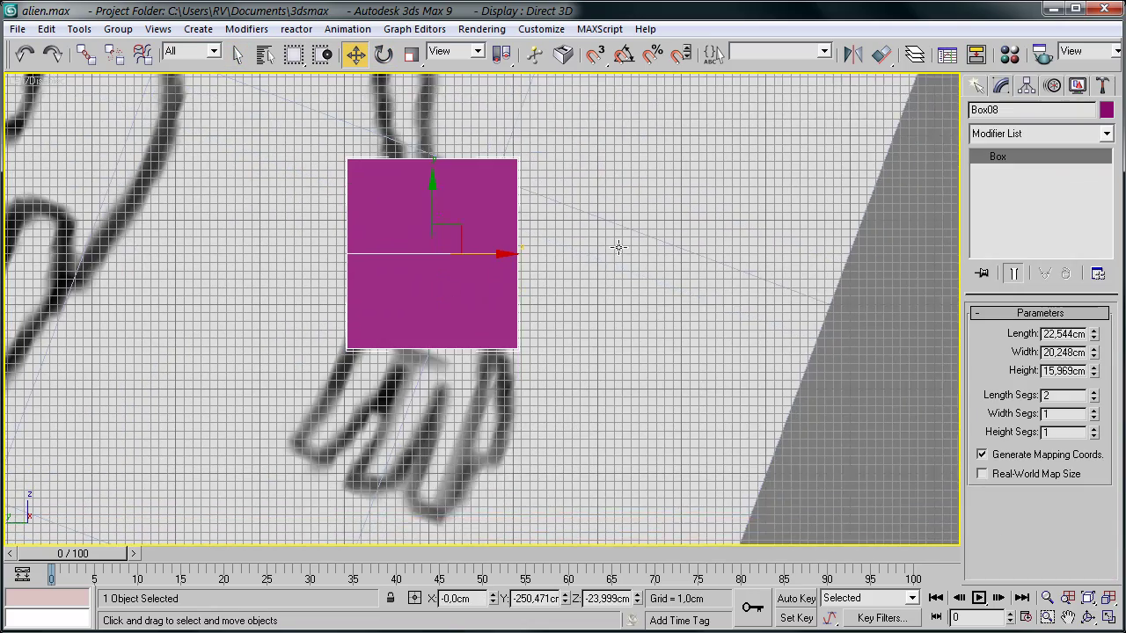
# Give the hand box a grey material, add TurboSmooth and convert it to Editable Poly
pyautogui.click(1010, 54)
pyautogui.moveTo(528, 67); pyautogui.dragTo(742, 68)
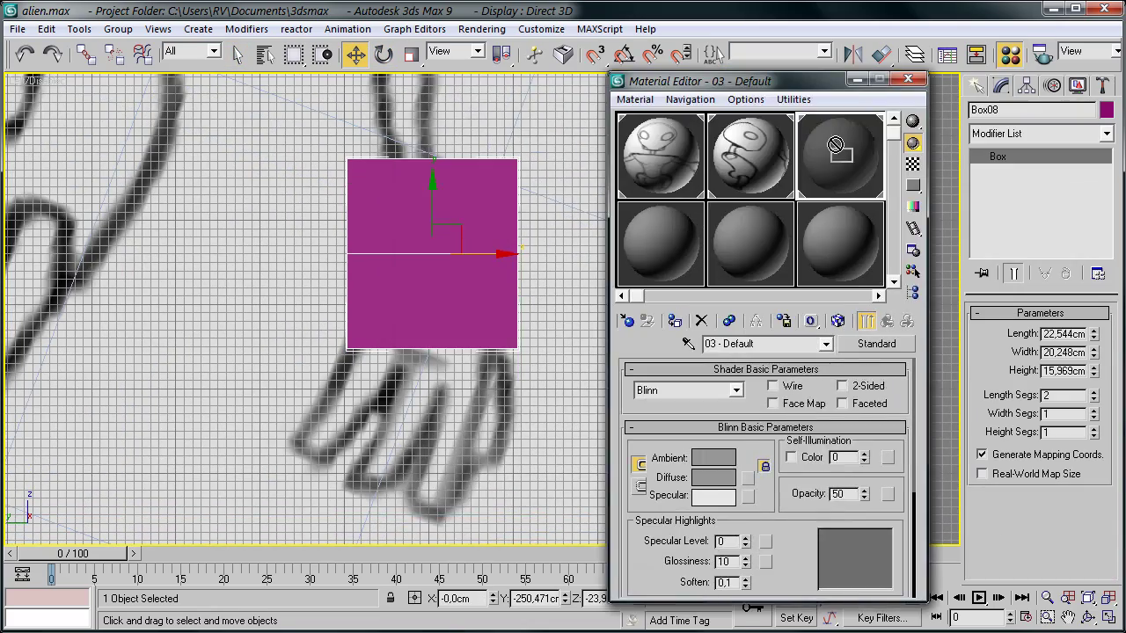
pyautogui.click(246, 29)
pyautogui.click(431, 299)
pyautogui.rightClick(378, 247)
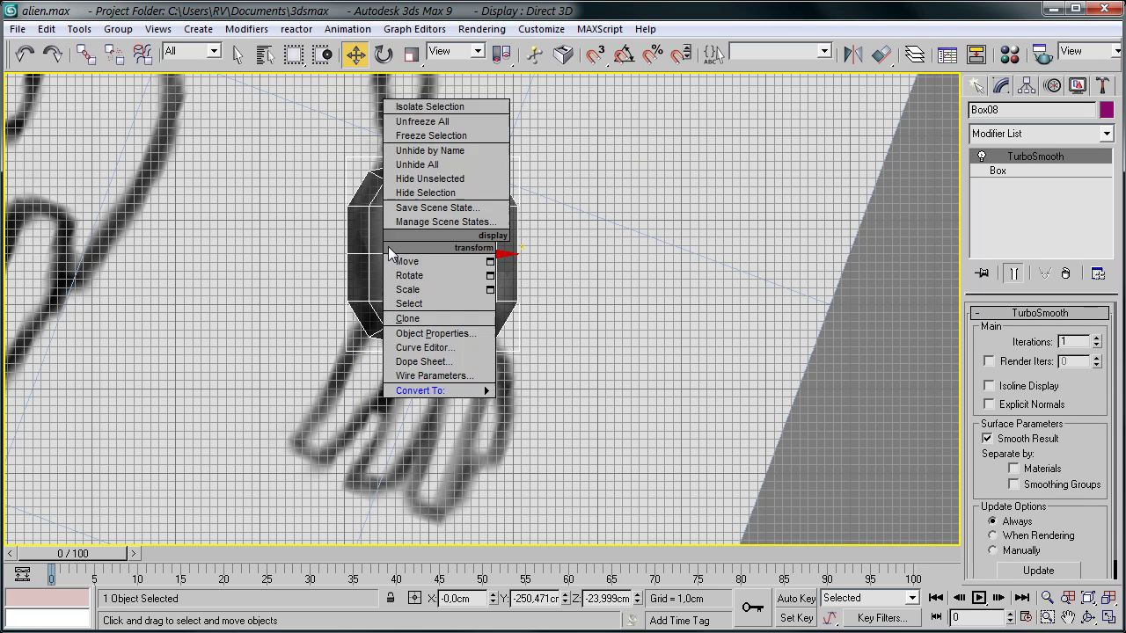
pyautogui.click(554, 409)
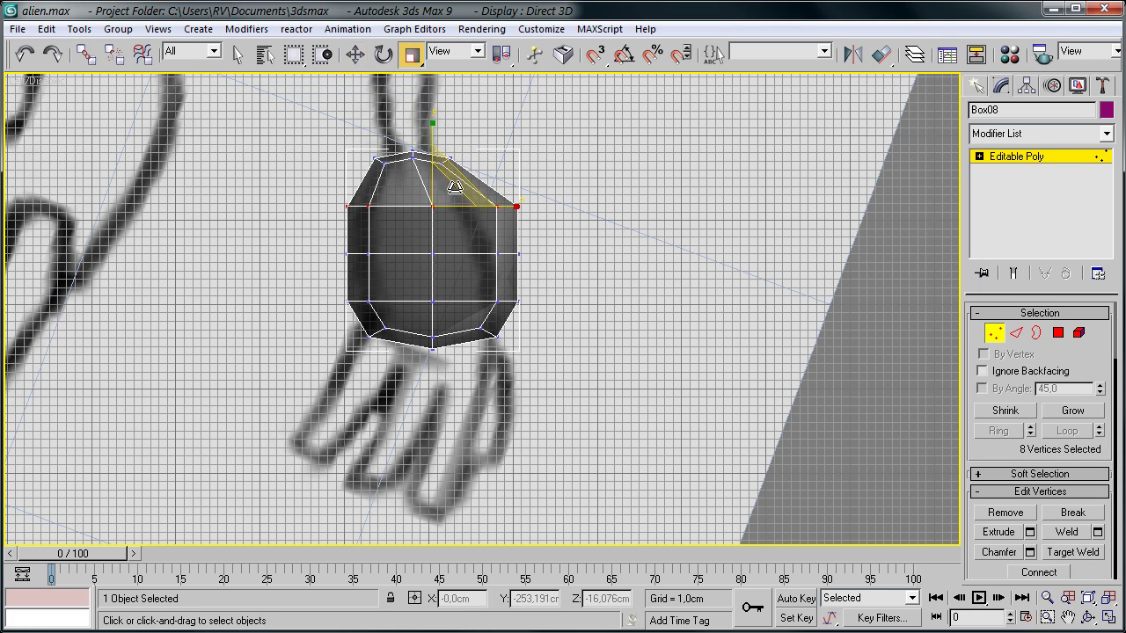
# Inspect the hand box from the side, front and perspective views against the sketch
pyautogui.press('l')
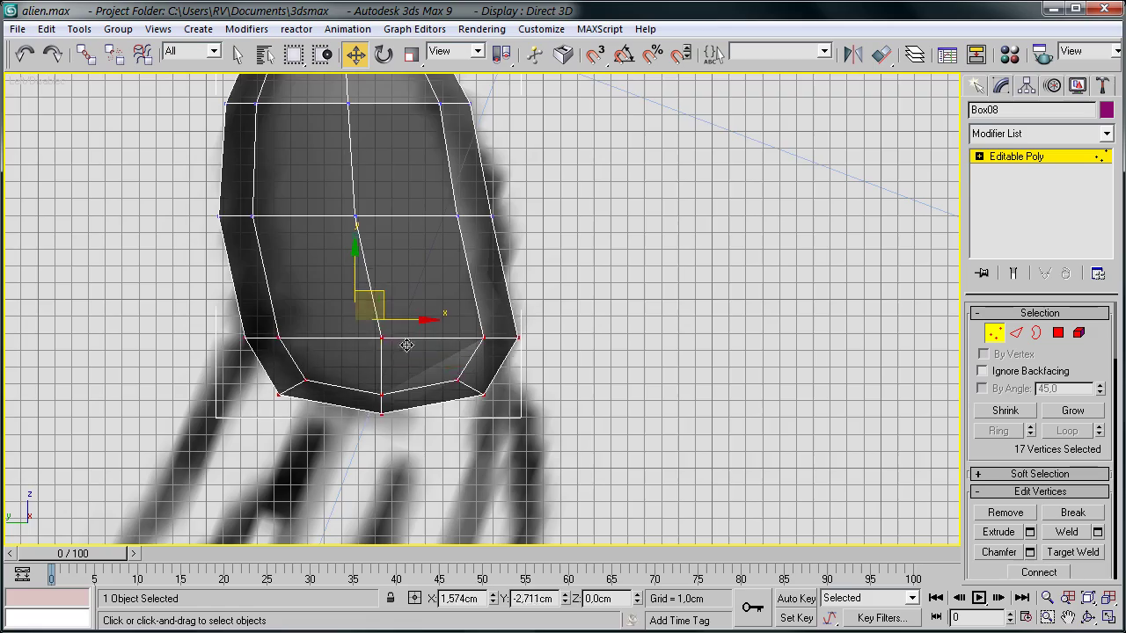
pyautogui.press('f')
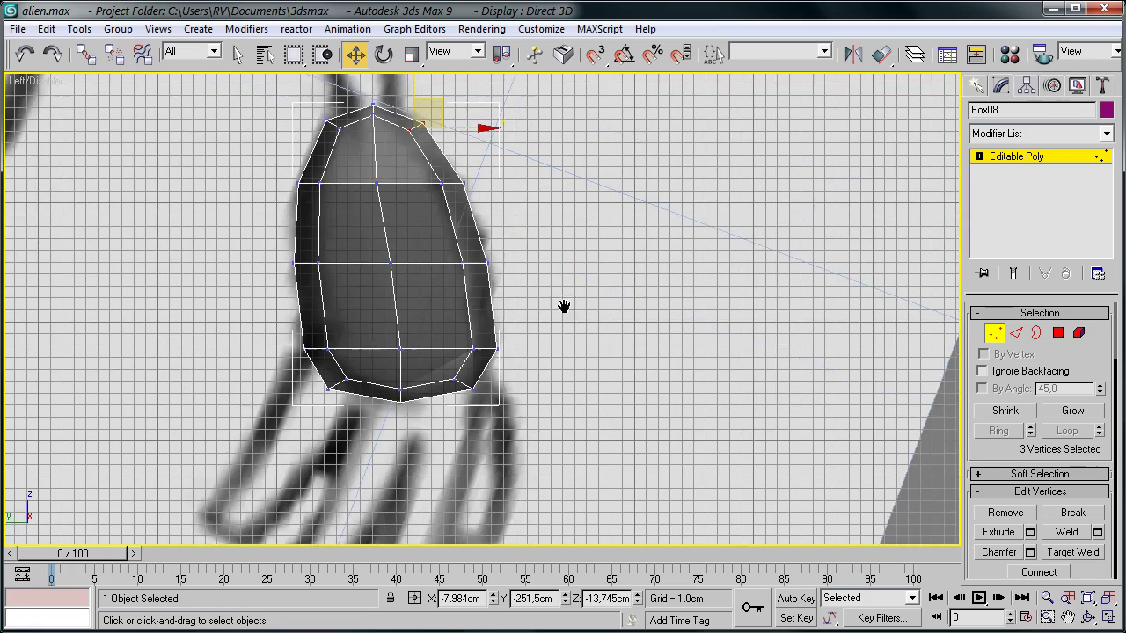
pyautogui.press('p')
pyautogui.scroll(-3, 609, 311)
pyautogui.moveTo(535, 394)
pyautogui.mouseDown(button='middle')
pyautogui.moveTo(393, 314)
pyautogui.moveTo(583, 301)
pyautogui.mouseUp(button='middle')
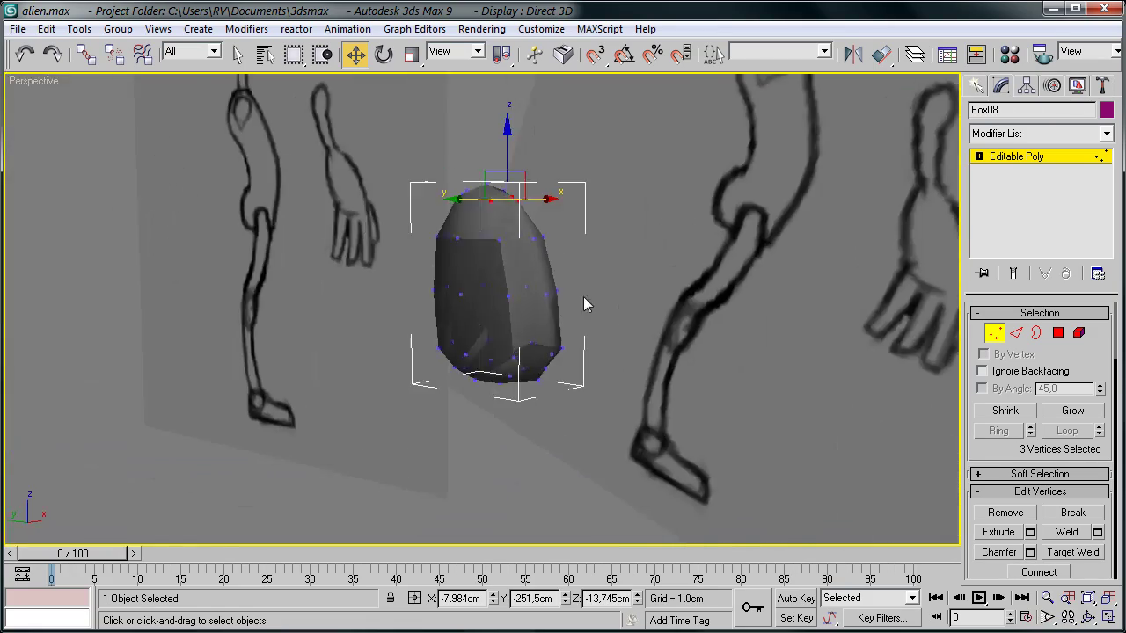
pyautogui.press('f')
pyautogui.scroll(3, 550, 323)
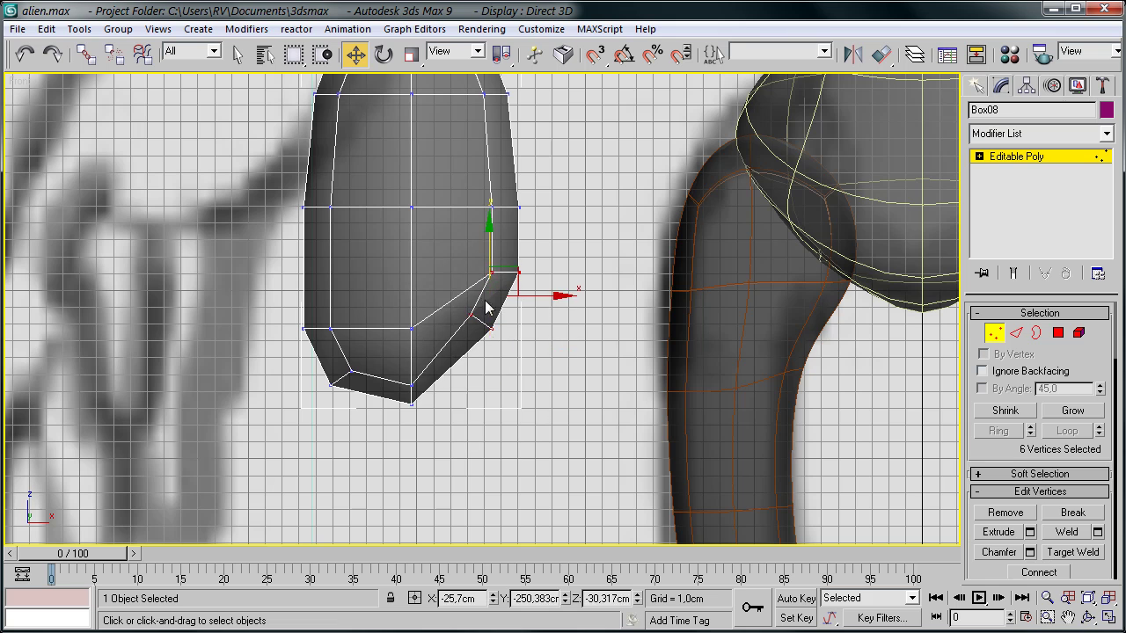
pyautogui.press('l')
# Move the lower hand vertices to round the palm above the sketched fingers
pyautogui.press('2')
pyautogui.scroll(2, 390, 131)
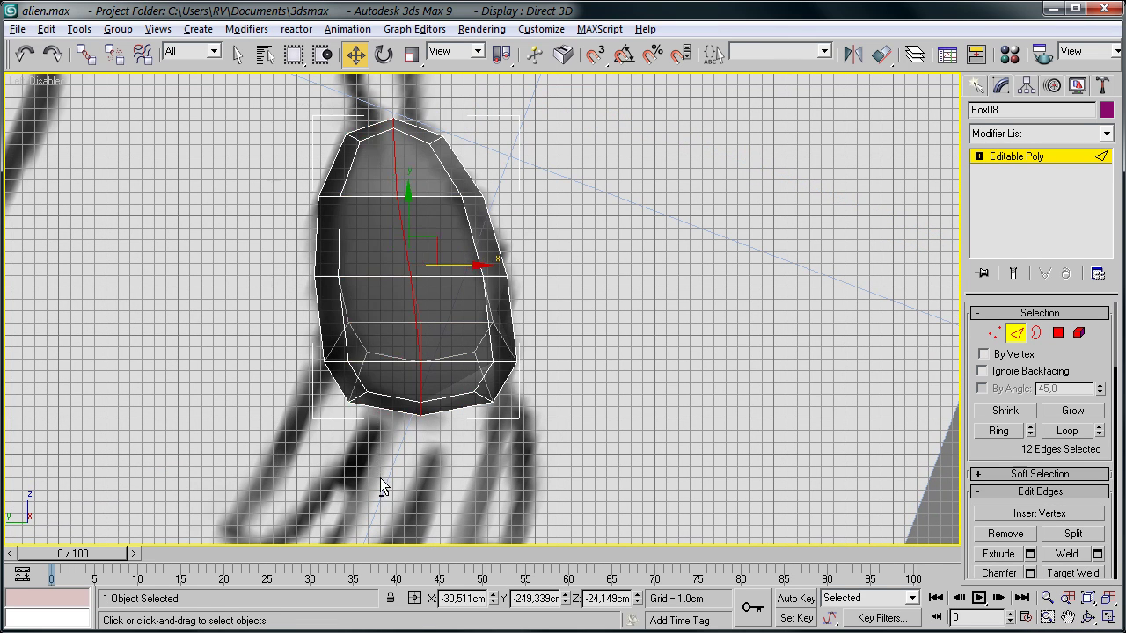
pyautogui.press('2')
pyautogui.press('w')
pyautogui.press('1')
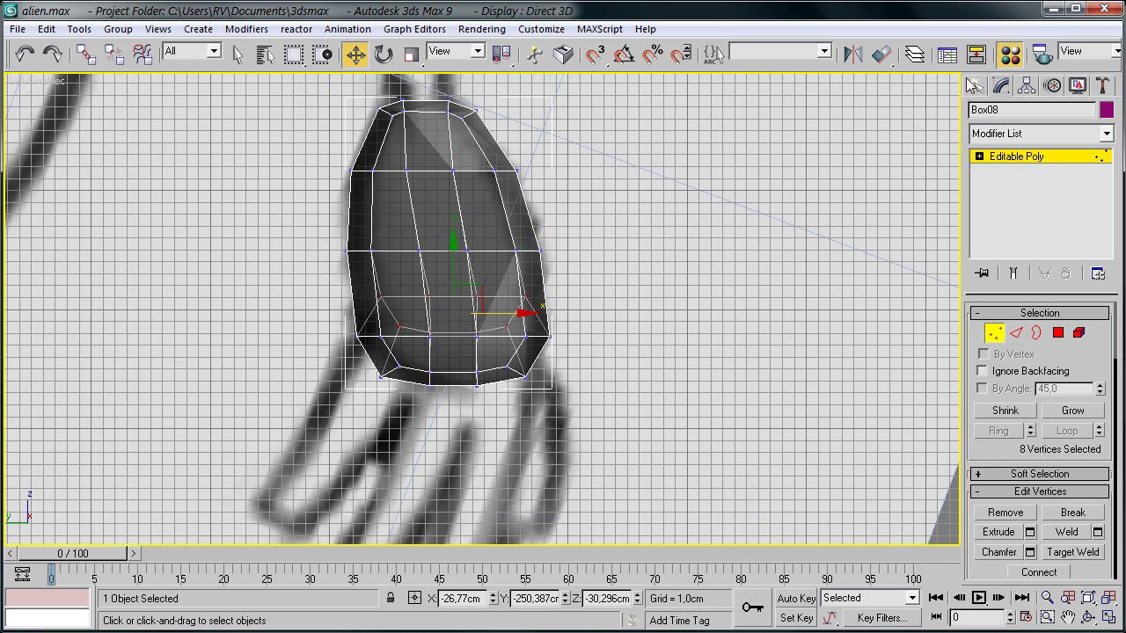
pyautogui.scroll(3, 328, 373)
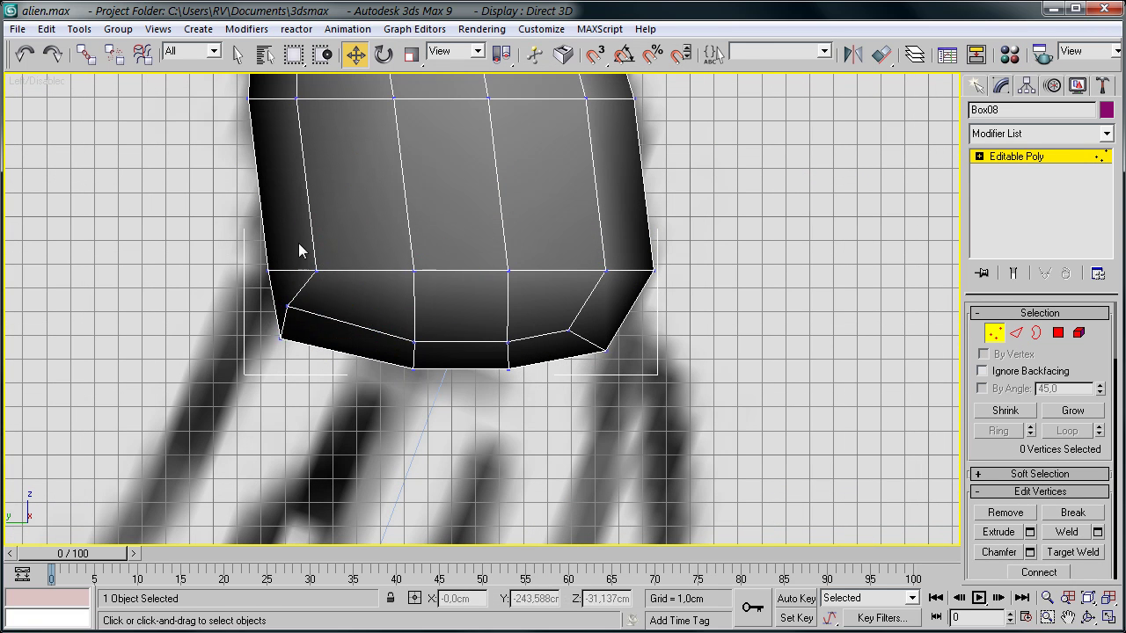
pyautogui.hotkey('ctrl', 'z')
pyautogui.hotkey('ctrl', 'z')
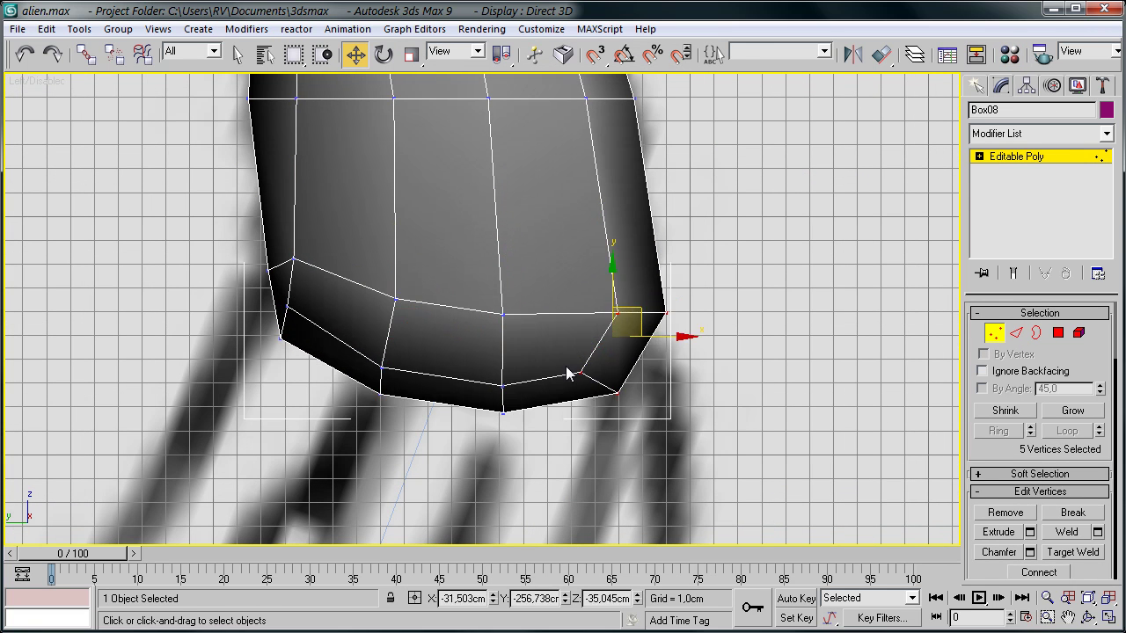
pyautogui.hotkey('ctrl', 'z')
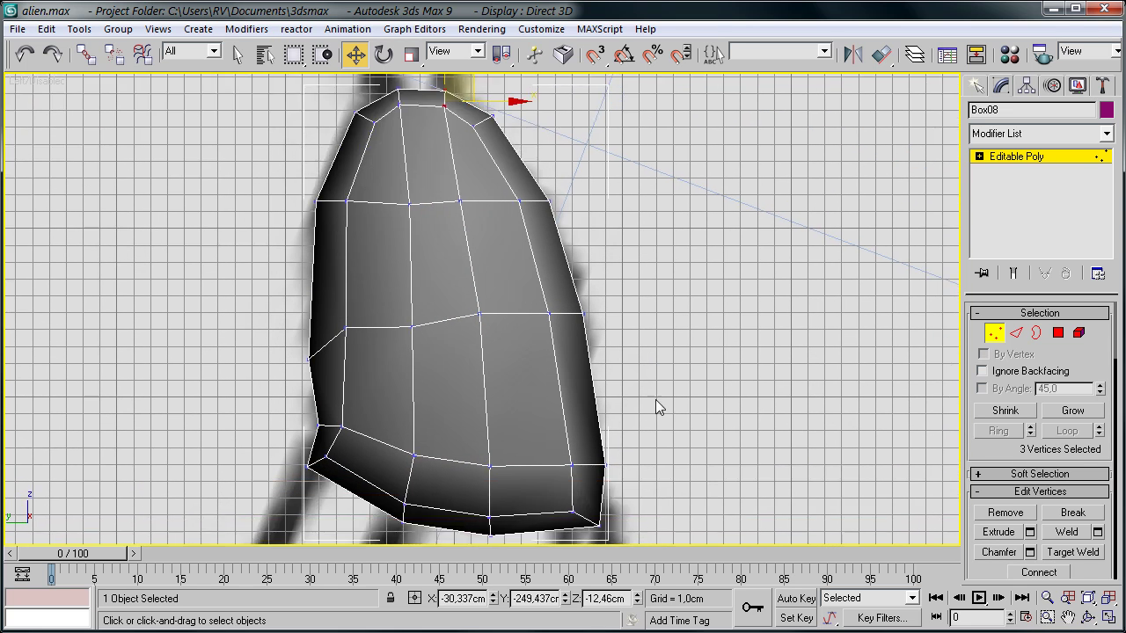
pyautogui.moveTo(403, 345); pyautogui.dragTo(394, 420)
pyautogui.moveTo(507, 344); pyautogui.dragTo(550, 246, button='middle')
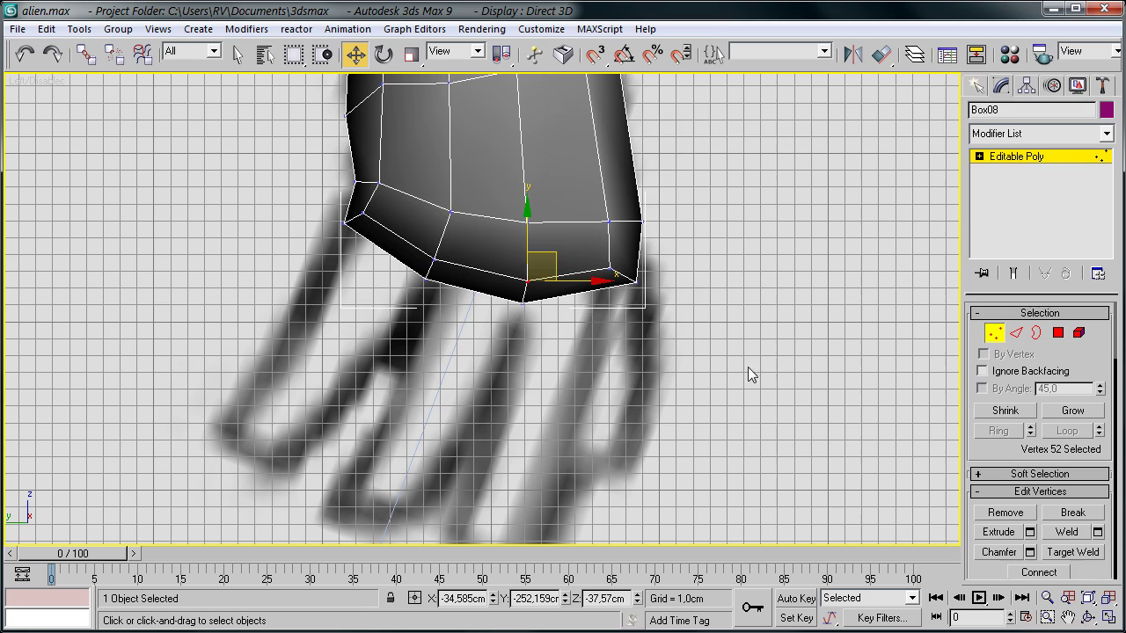
pyautogui.press('p')
pyautogui.keyDown('alt'); pyautogui.moveTo(447, 366); pyautogui.dragTo(588, 330, button='middle'); pyautogui.keyUp('alt')
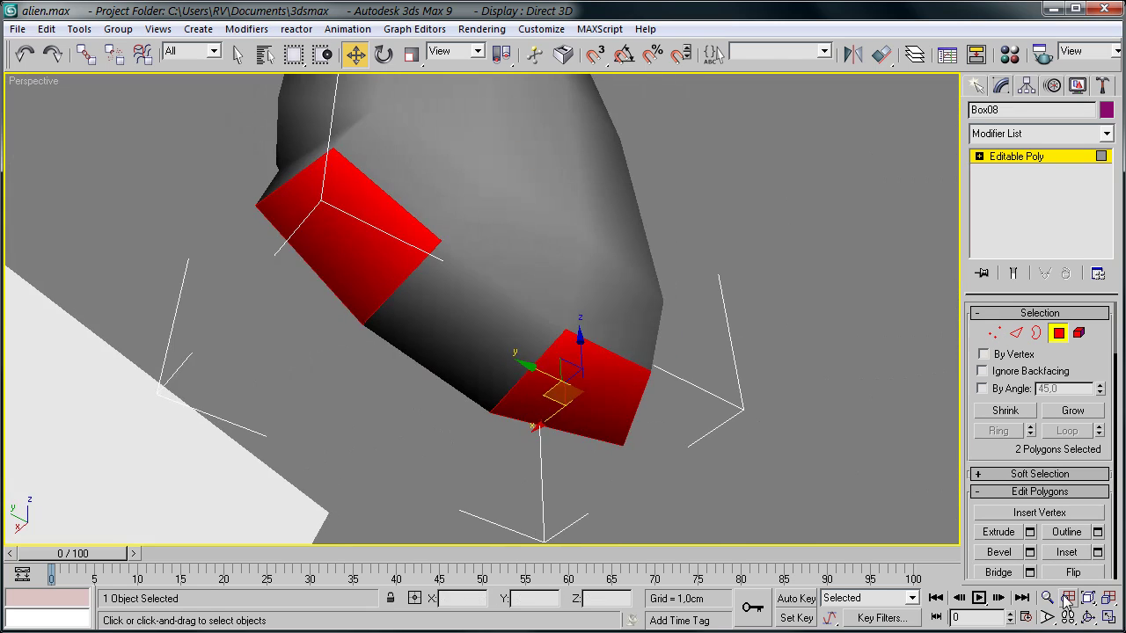
# Select the fingertip polygons and corner vertices of the fingers in the side view
pyautogui.click(478, 296)
pyautogui.click(440, 256)
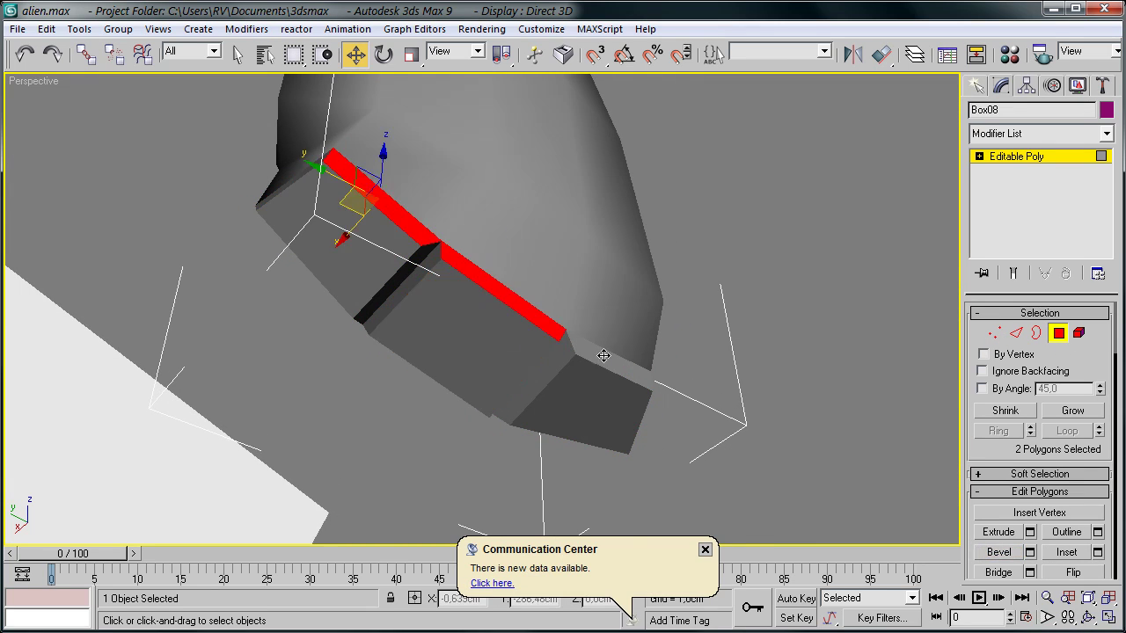
pyautogui.press('w')
pyautogui.moveTo(440, 255)
pyautogui.keyDown('alt'); pyautogui.mouseDown(button='middle')
pyautogui.moveTo(462, 325)
pyautogui.moveTo(527, 426)
pyautogui.mouseUp(button='middle'); pyautogui.keyUp('alt')
pyautogui.press('l')
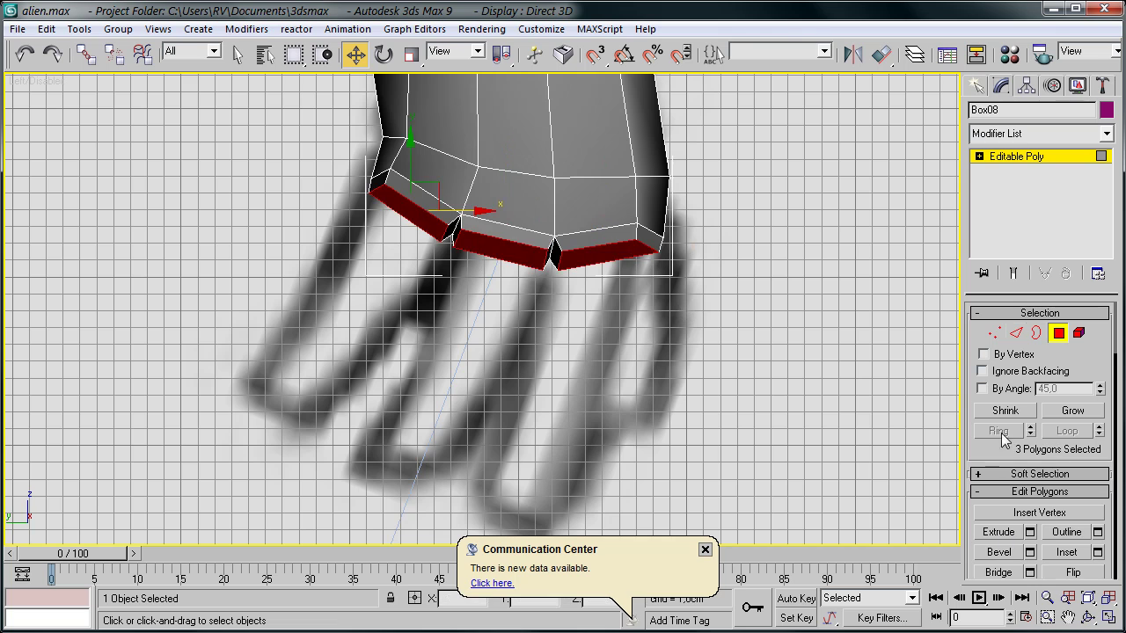
pyautogui.press('2')
pyautogui.click(667, 246)
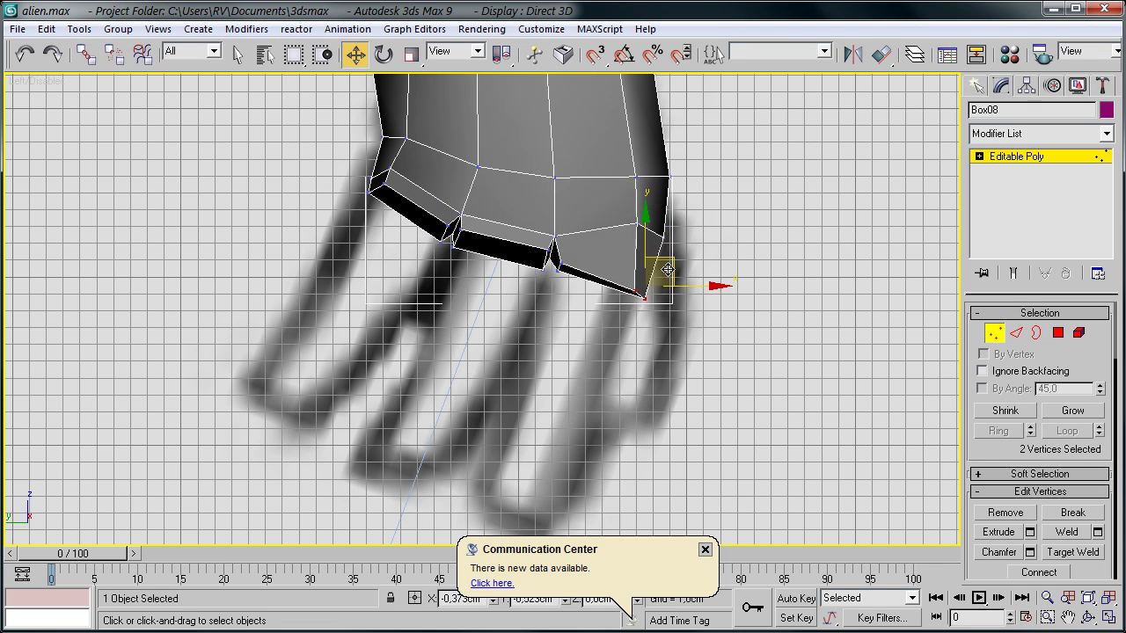
pyautogui.scroll(5, 546, 255)
pyautogui.moveTo(546, 256)
pyautogui.mouseDown(button='middle')
pyautogui.moveTo(589, 330)
pyautogui.moveTo(600, 420)
pyautogui.moveTo(658, 329)
pyautogui.moveTo(697, 295)
pyautogui.mouseUp(button='middle')
pyautogui.click(325, 266)
pyautogui.click(309, 274)
# Lengthen the three fingers by moving their tip polygons down
pyautogui.press('4')
pyautogui.scroll(-2, 863, 368)
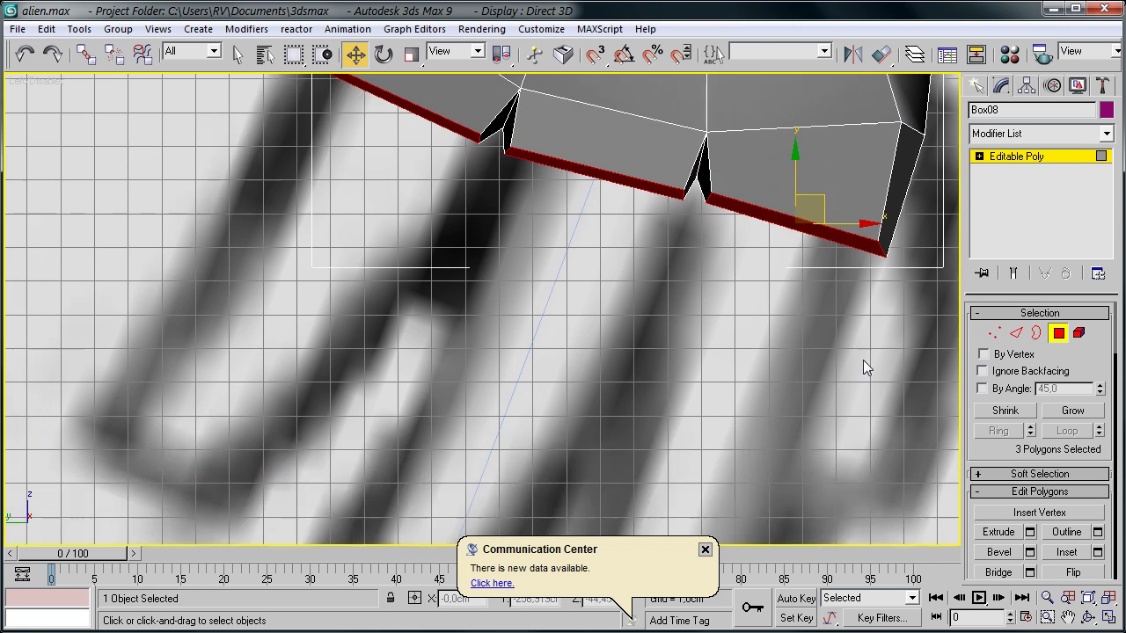
pyautogui.press('w')
pyautogui.moveTo(779, 208); pyautogui.dragTo(761, 279, button='middle')
pyautogui.scroll(-2, 637, 313)
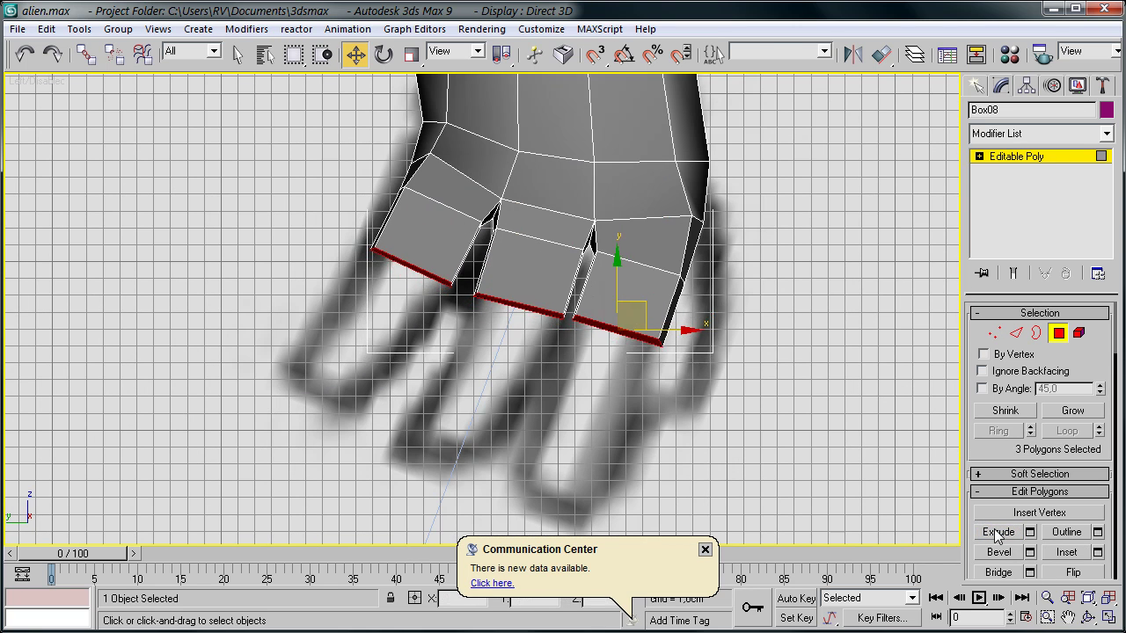
pyautogui.moveTo(618, 281); pyautogui.dragTo(629, 369)
pyautogui.scroll(2, 668, 396)
# Pull a single fingertip polygon down and rotate it to shape the finger
pyautogui.click(676, 413)
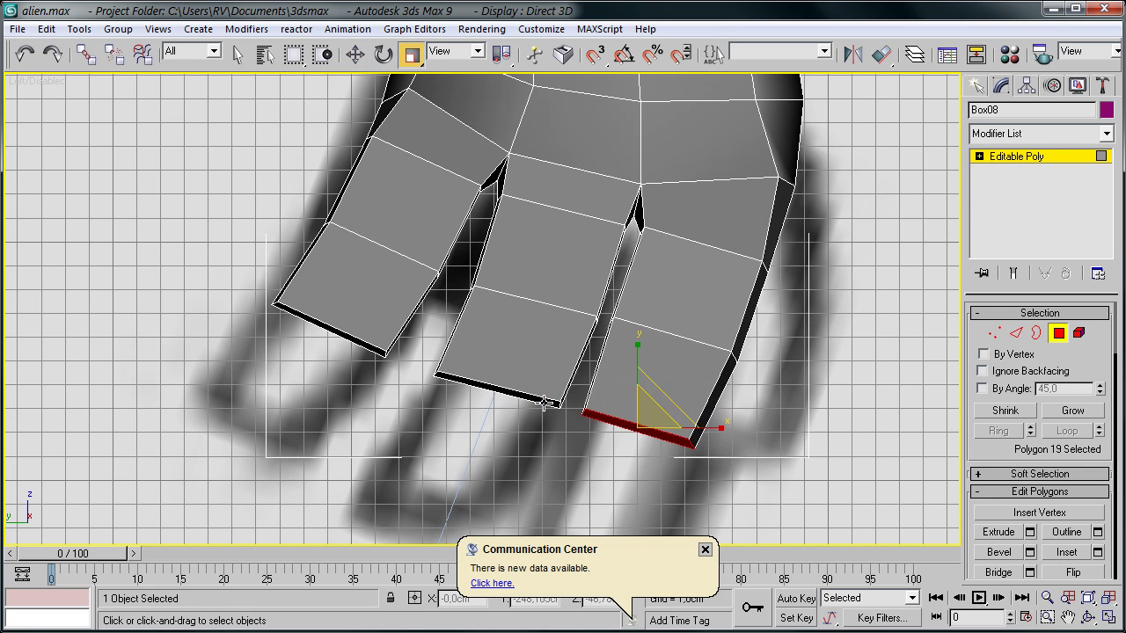
pyautogui.press('w')
pyautogui.scroll(2, 819, 414)
pyautogui.scroll(-2, 523, 403)
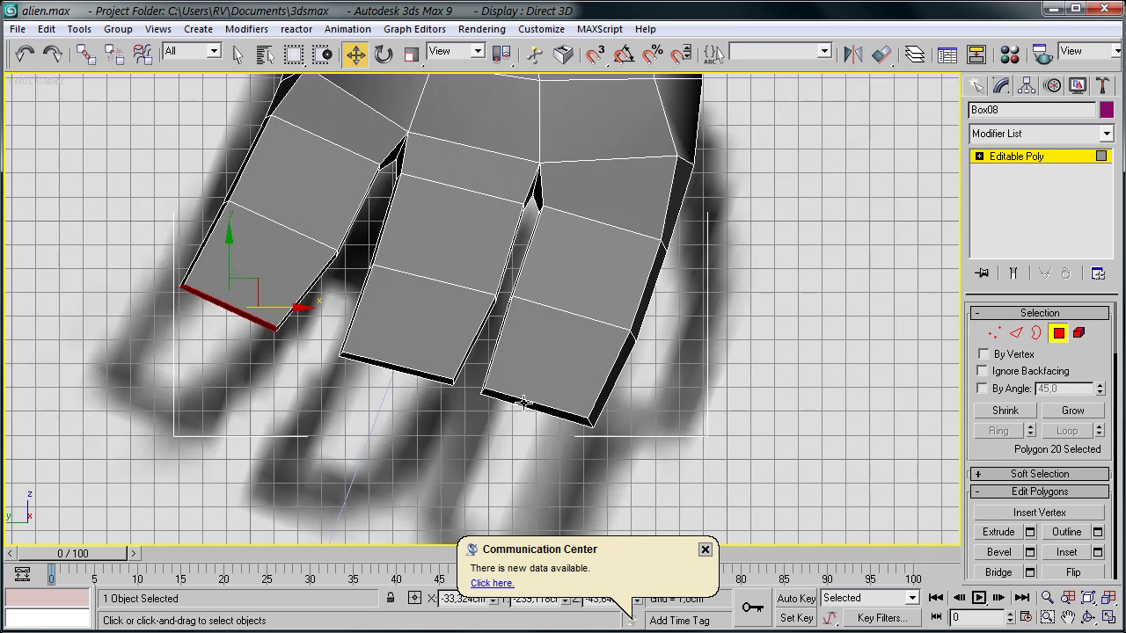
pyautogui.moveTo(621, 327); pyautogui.dragTo(508, 364)
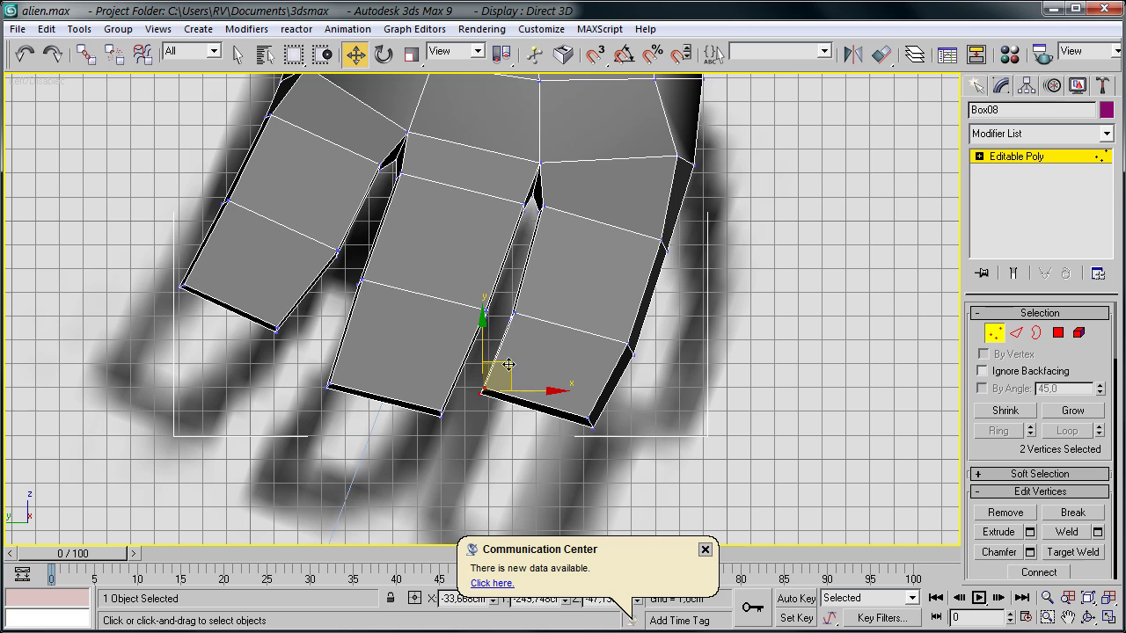
pyautogui.press('f')
pyautogui.press('e')
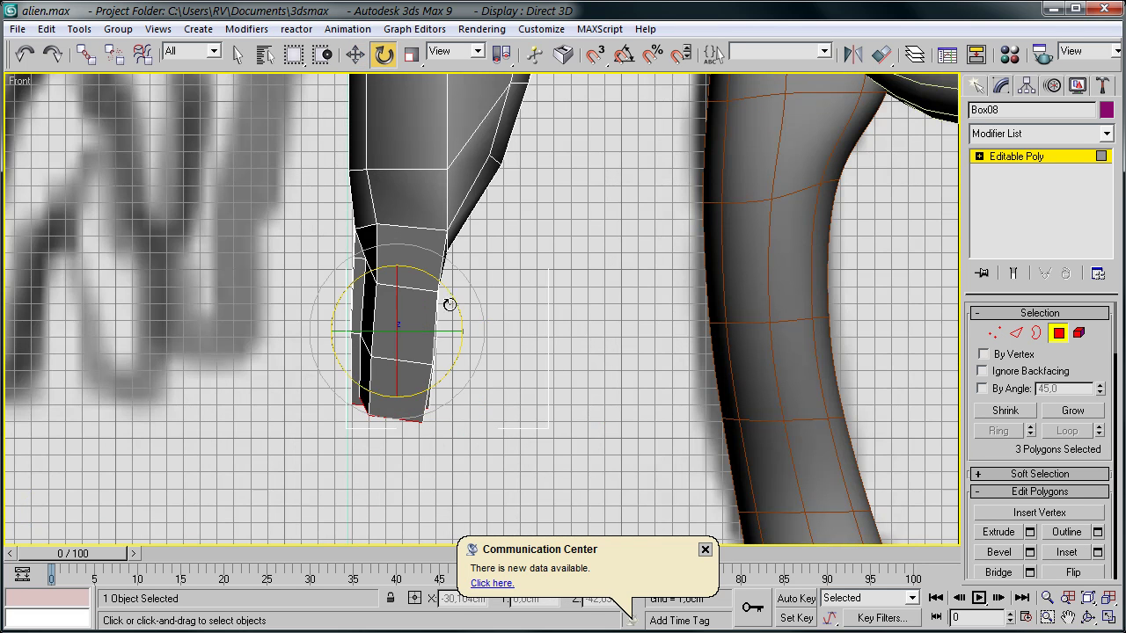
pyautogui.press('l')
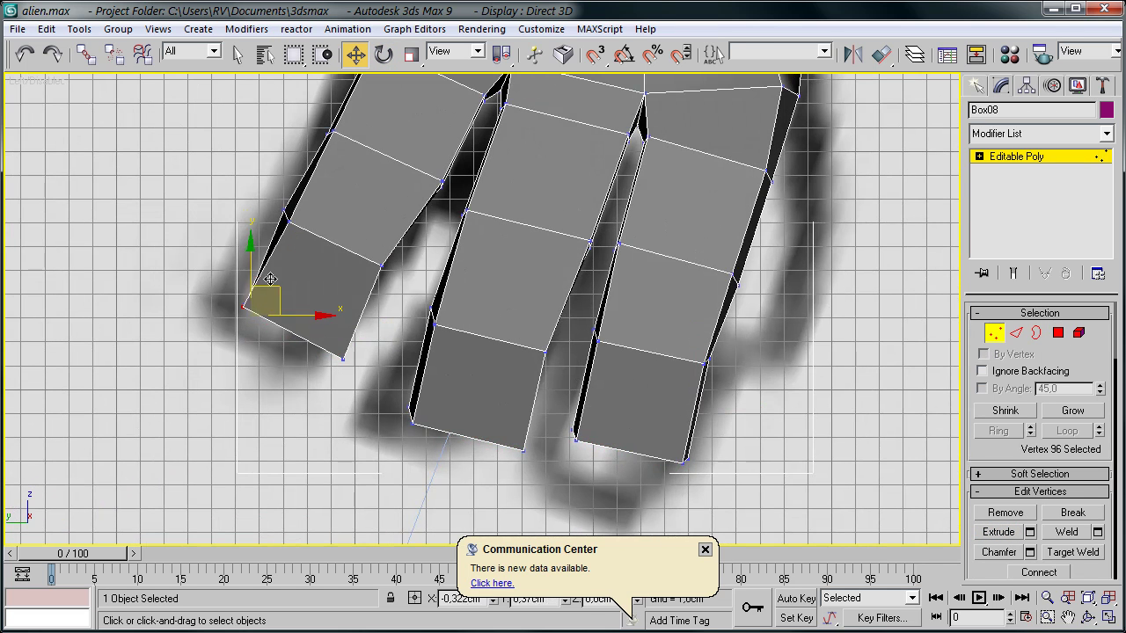
# Move rows of finger vertices down and left to bend the fingers along the sketch
pyautogui.click(288, 222)
pyautogui.moveTo(424, 321); pyautogui.dragTo(410, 350, button='middle')
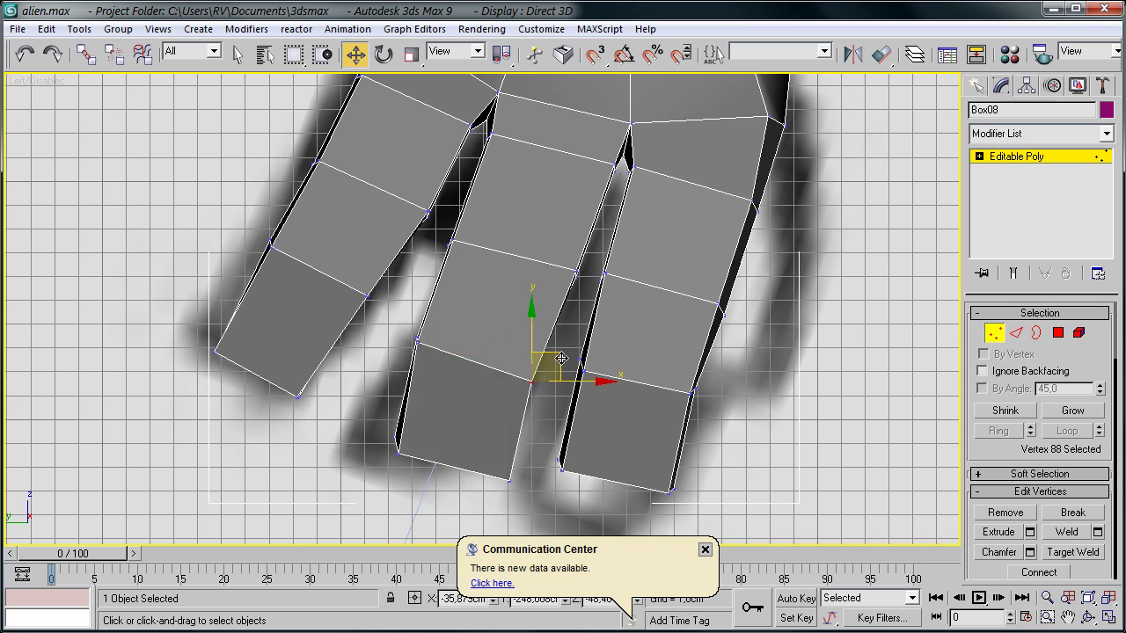
pyautogui.moveTo(561, 359); pyautogui.dragTo(547, 366)
pyautogui.click(510, 479)
pyautogui.moveTo(534, 465); pyautogui.dragTo(531, 450)
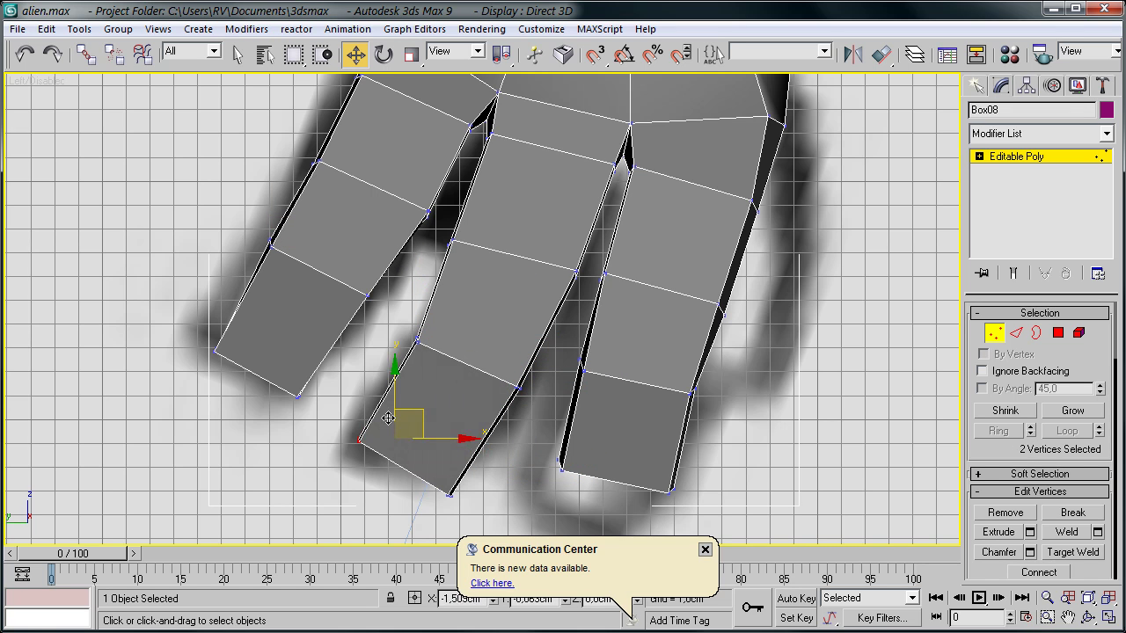
pyautogui.moveTo(749, 479); pyautogui.dragTo(616, 351, button='middle')
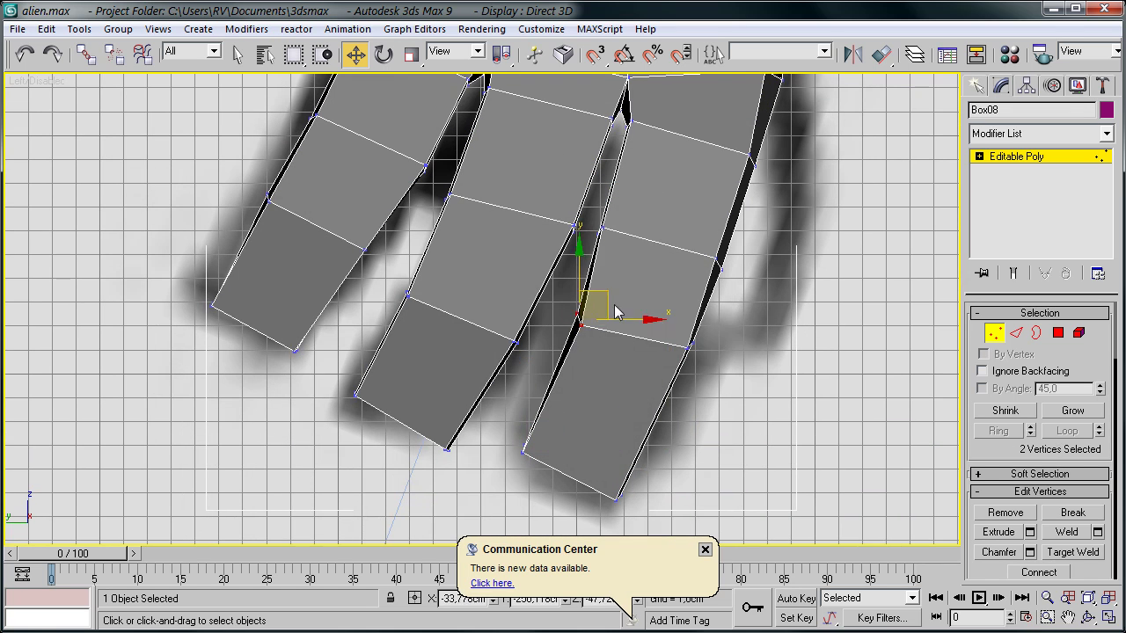
pyautogui.moveTo(614, 304); pyautogui.dragTo(601, 331)
pyautogui.moveTo(686, 335)
pyautogui.mouseDown(button='middle')
pyautogui.moveTo(716, 366)
pyautogui.moveTo(521, 422)
pyautogui.moveTo(466, 321)
pyautogui.mouseUp(button='middle')
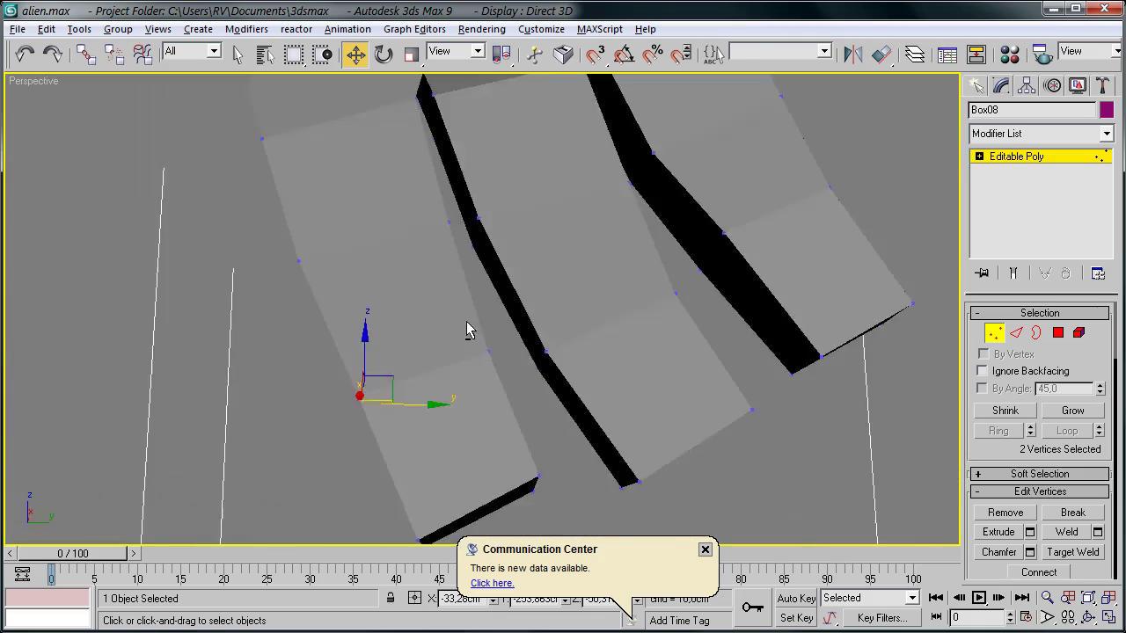
# Select edges across the hand with edged faces displayed, then check the whole hand
pyautogui.press('2')
pyautogui.click(459, 270)
pyautogui.moveTo(460, 270)
pyautogui.keyDown('alt'); pyautogui.mouseDown(button='middle')
pyautogui.moveTo(396, 290)
pyautogui.moveTo(528, 334)
pyautogui.moveTo(611, 314)
pyautogui.moveTo(294, 234)
pyautogui.moveTo(399, 376)
pyautogui.moveTo(572, 335)
pyautogui.moveTo(704, 352)
pyautogui.mouseUp(button='middle'); pyautogui.keyUp('alt')
pyautogui.press('F4')
pyautogui.keyDown('ctrl'); pyautogui.click(534, 336); pyautogui.keyUp('ctrl')
pyautogui.press('4')
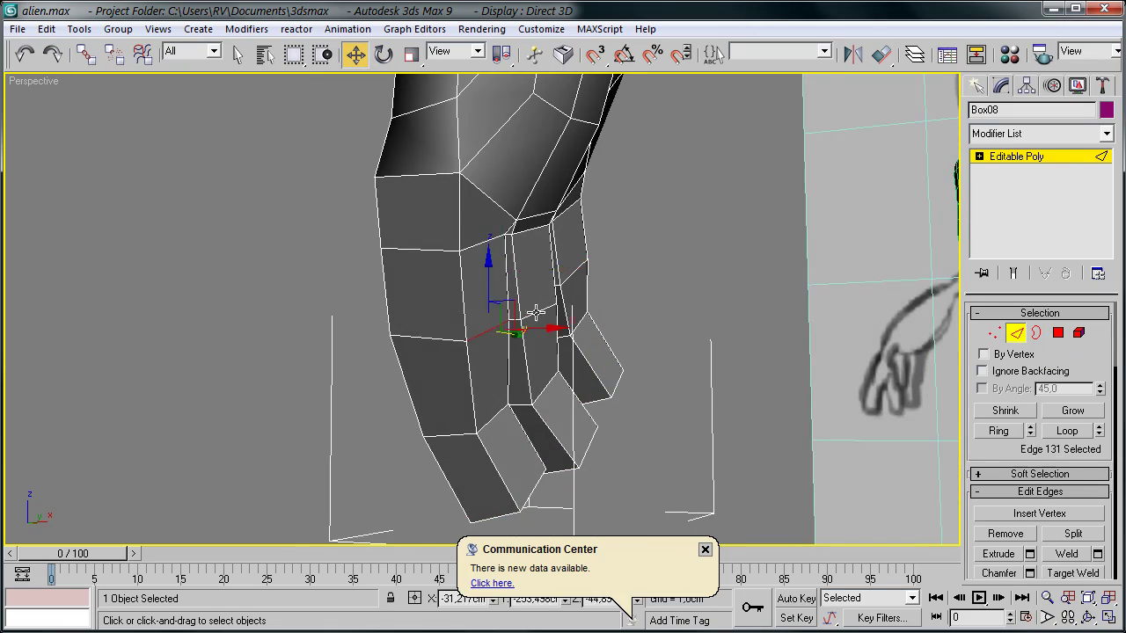
pyautogui.moveTo(536, 312)
pyautogui.keyDown('alt'); pyautogui.mouseDown(button='middle')
pyautogui.moveTo(341, 305)
pyautogui.moveTo(612, 382)
pyautogui.moveTo(514, 436)
pyautogui.mouseUp(button='middle'); pyautogui.keyUp('alt')
# Apply MeshSmooth to the hand and return to the base mesh polygons
pyautogui.hotkey('ctrl', 'b')
pyautogui.click(246, 29)
pyautogui.moveTo(297, 280)
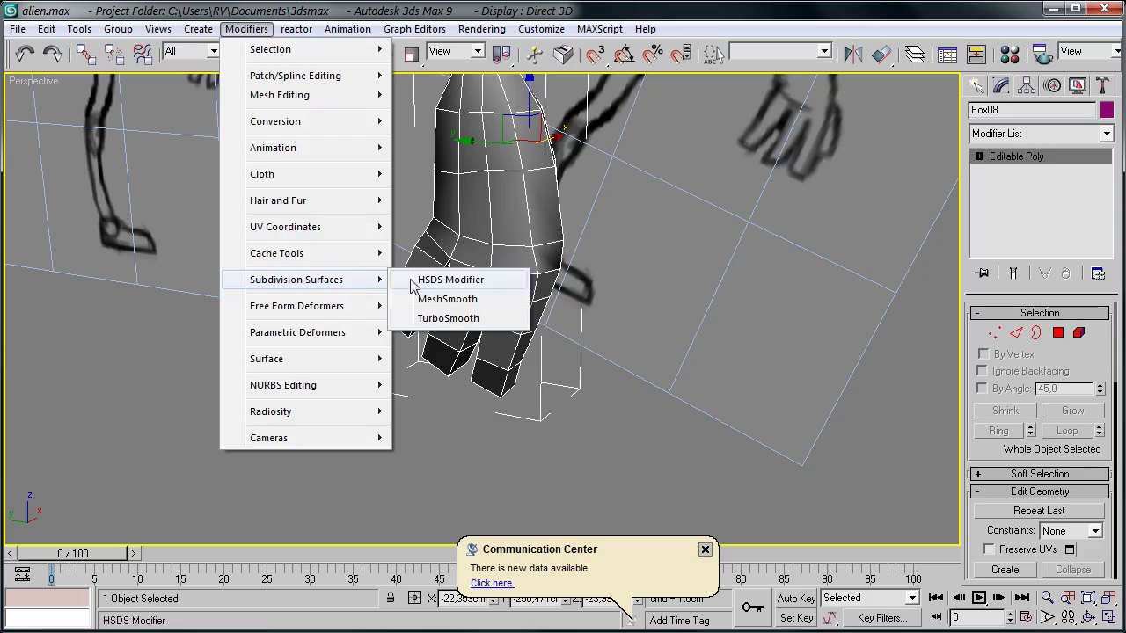
pyautogui.click(447, 299)
pyautogui.keyDown('alt'); pyautogui.moveTo(447, 300); pyautogui.dragTo(557, 394, button='middle'); pyautogui.keyUp('alt')
pyautogui.scroll(3, 557, 394)
pyautogui.click(1016, 171)
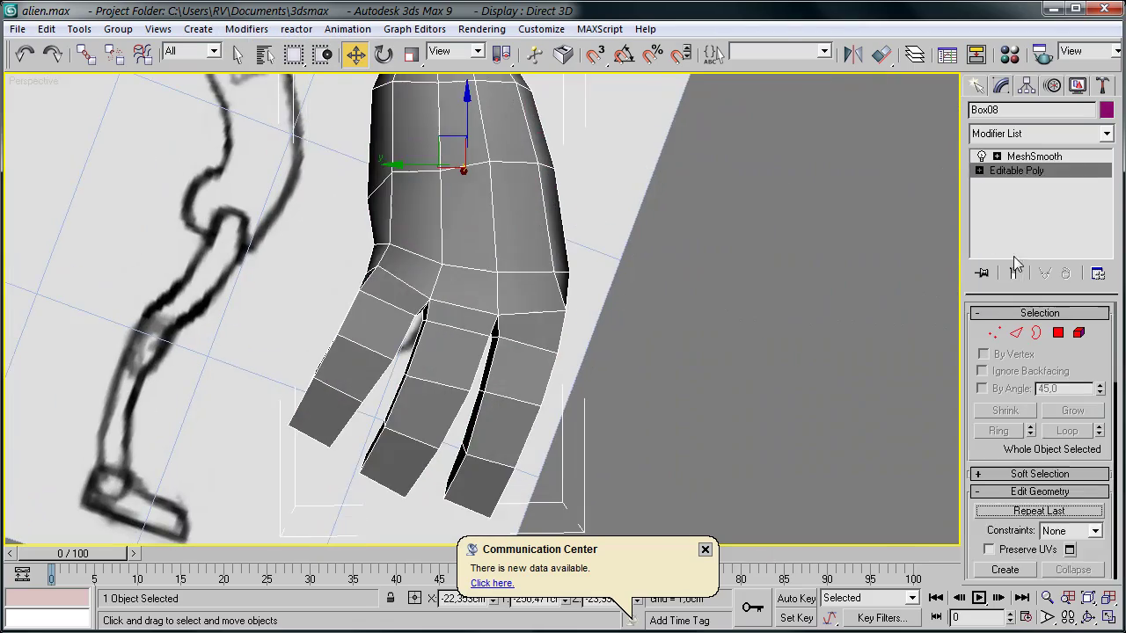
pyautogui.press('4')
pyautogui.keyDown('alt'); pyautogui.moveTo(460, 269); pyautogui.dragTo(523, 303, button='middle'); pyautogui.keyUp('alt')
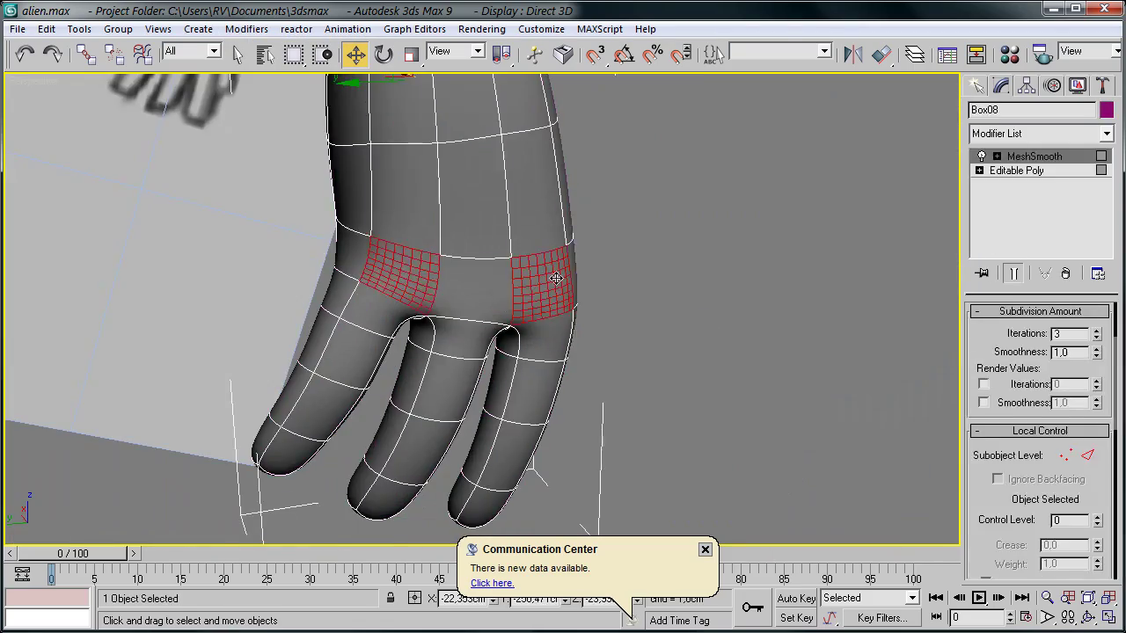
pyautogui.click(1016, 170)
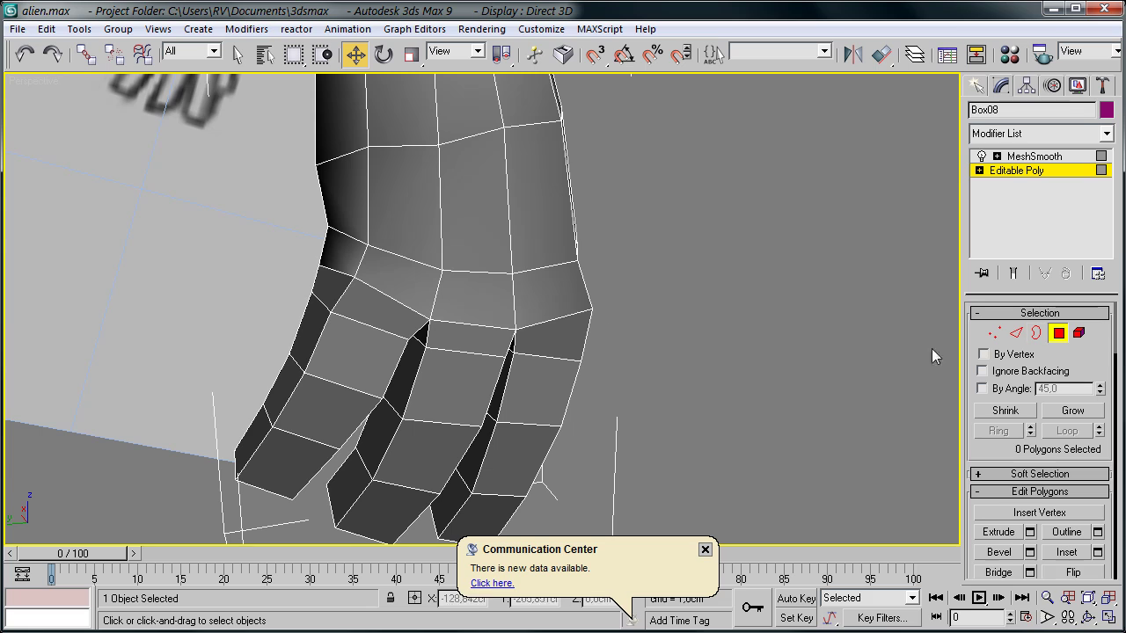
# Select the edge loop around the knuckles
pyautogui.doubleClick(532, 267)
pyautogui.moveTo(533, 266)
pyautogui.keyDown('alt'); pyautogui.mouseDown(button='middle')
pyautogui.moveTo(548, 302)
pyautogui.moveTo(447, 250)
pyautogui.mouseUp(button='middle'); pyautogui.keyUp('alt')
pyautogui.moveTo(571, 181)
pyautogui.keyDown('alt'); pyautogui.mouseDown(button='middle')
pyautogui.moveTo(666, 240)
pyautogui.moveTo(368, 275)
pyautogui.mouseUp(button='middle'); pyautogui.keyUp('alt')
pyautogui.click(368, 276)
pyautogui.keyDown('alt'); pyautogui.moveTo(637, 313); pyautogui.dragTo(934, 537, button='middle'); pyautogui.keyUp('alt')
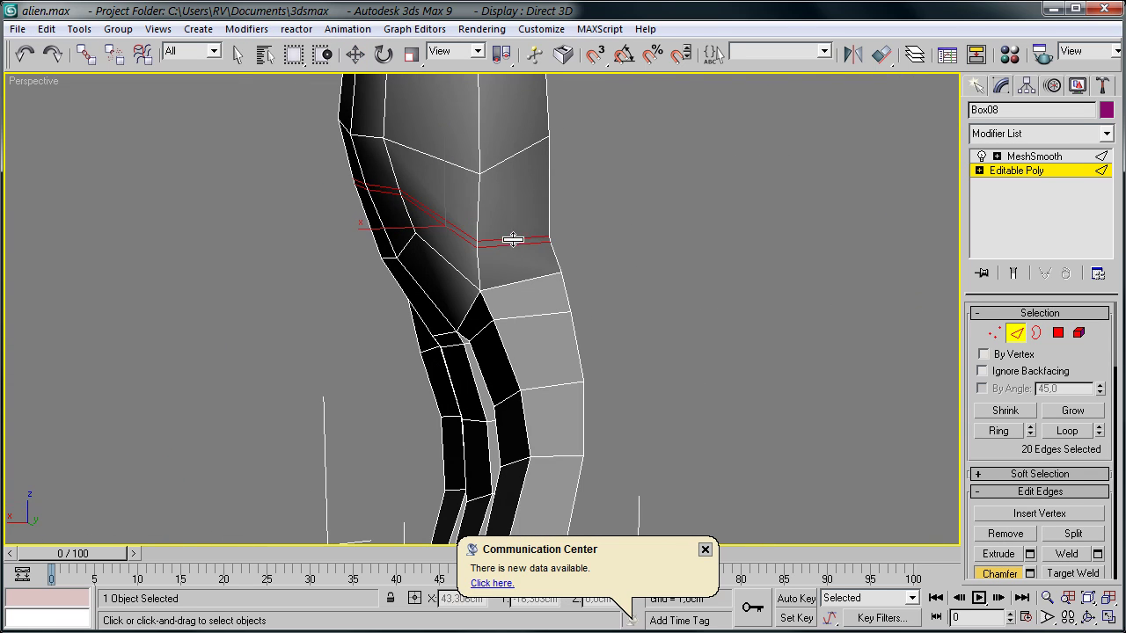
pyautogui.keyDown('alt'); pyautogui.moveTo(513, 240); pyautogui.dragTo(510, 254, button='middle'); pyautogui.keyUp('alt')
# Move the knuckle vertices to refine the knuckle shape
pyautogui.press('1')
pyautogui.click(352, 226)
pyautogui.press('w')
pyautogui.keyDown('alt'); pyautogui.moveTo(352, 226); pyautogui.dragTo(606, 297, button='middle'); pyautogui.keyUp('alt')
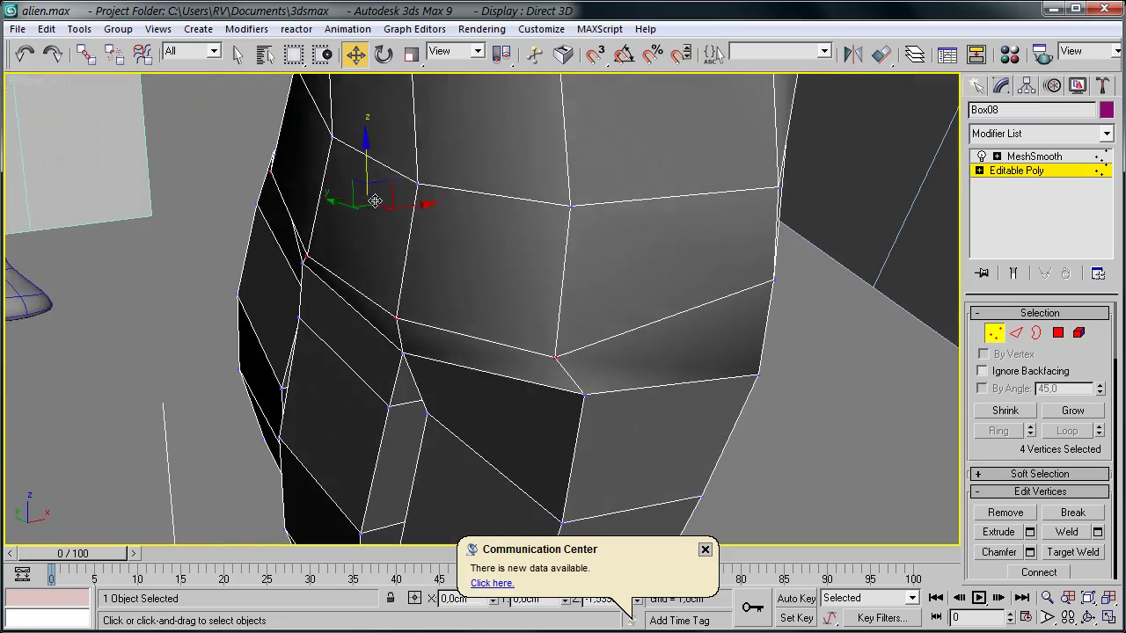
pyautogui.keyDown('alt'); pyautogui.moveTo(374, 201); pyautogui.dragTo(528, 247, button='middle'); pyautogui.keyUp('alt')
pyautogui.click(528, 327)
pyautogui.moveTo(704, 326)
pyautogui.keyDown('alt'); pyautogui.mouseDown(button='middle')
pyautogui.moveTo(283, 261)
pyautogui.moveTo(378, 264)
pyautogui.moveTo(549, 243)
pyautogui.moveTo(357, 364)
pyautogui.moveTo(527, 264)
pyautogui.moveTo(668, 282)
pyautogui.mouseUp(button='middle'); pyautogui.keyUp('alt')
pyautogui.click(357, 364)
# Preview the smoothed hand and its fingertips under MeshSmooth
pyautogui.click(1035, 156)
pyautogui.click(702, 312)
pyautogui.moveTo(828, 271)
pyautogui.keyDown('alt'); pyautogui.mouseDown(button='middle')
pyautogui.moveTo(702, 312)
pyautogui.moveTo(473, 452)
pyautogui.mouseUp(button='middle'); pyautogui.keyUp('alt')
pyautogui.click(472, 452)
pyautogui.click(1016, 170)
pyautogui.scroll(3, 447, 301)
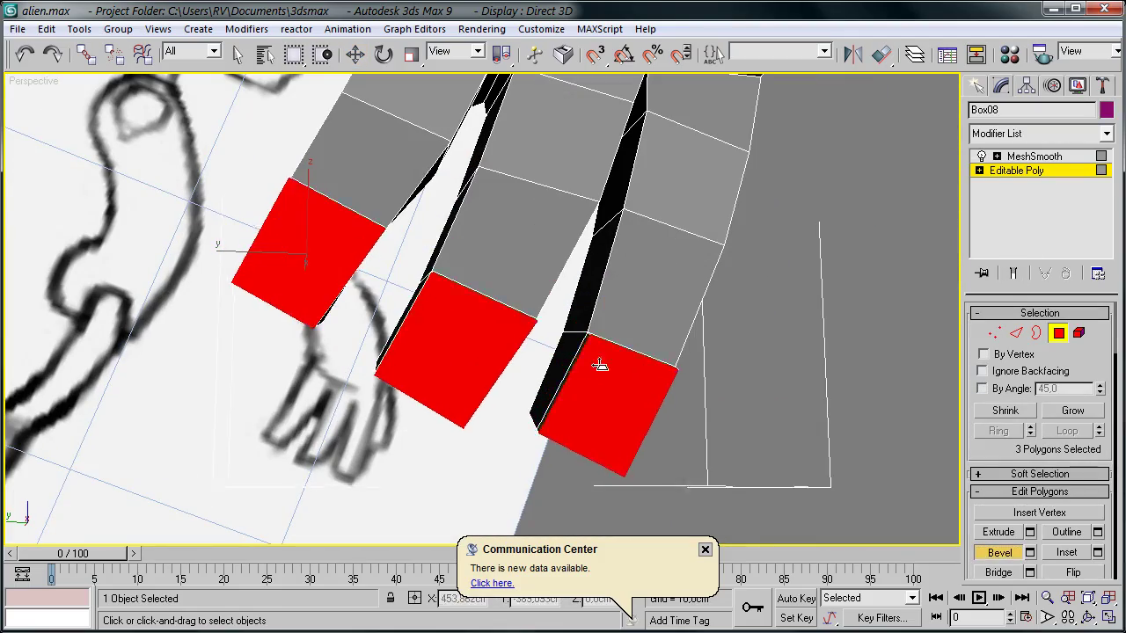
pyautogui.press('w')
pyautogui.click(900, 325)
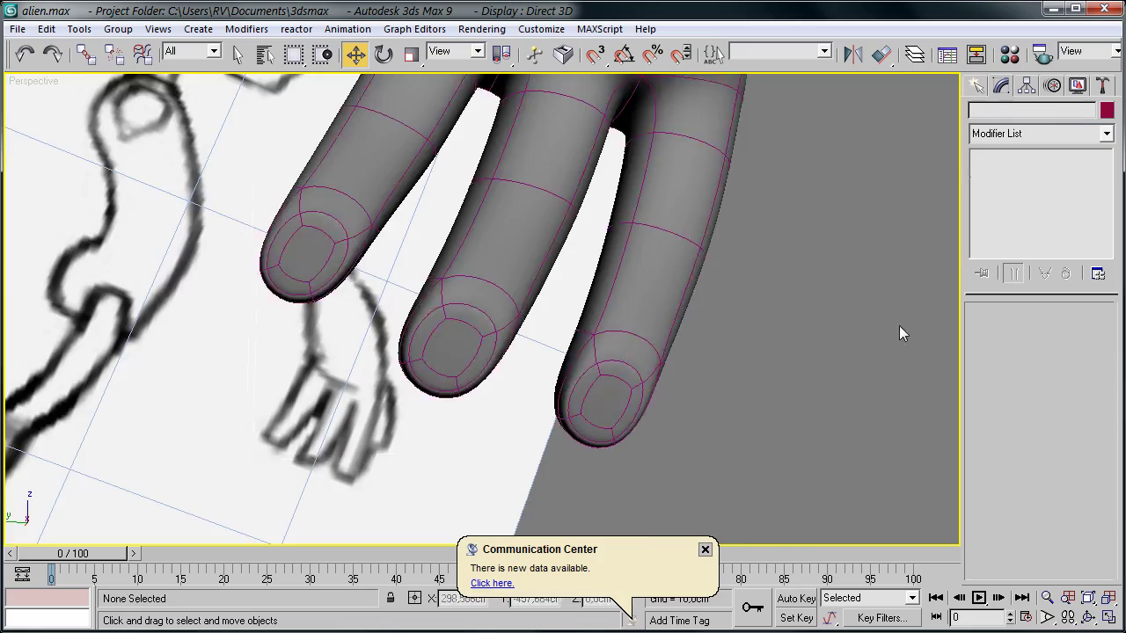
pyautogui.moveTo(899, 326)
pyautogui.keyDown('alt'); pyautogui.mouseDown(button='middle')
pyautogui.moveTo(898, 378)
pyautogui.moveTo(826, 369)
pyautogui.moveTo(784, 322)
pyautogui.moveTo(548, 312)
pyautogui.mouseUp(button='middle'); pyautogui.keyUp('alt')
# Select each fingertip polygon in the base mesh to form the rounded nail faces
pyautogui.click(548, 311)
pyautogui.click(1016, 170)
pyautogui.scroll(3, 801, 415)
pyautogui.moveTo(802, 415)
pyautogui.keyDown('alt'); pyautogui.mouseDown(button='middle')
pyautogui.moveTo(633, 410)
pyautogui.moveTo(548, 355)
pyautogui.mouseUp(button='middle'); pyautogui.keyUp('alt')
pyautogui.click(548, 356)
pyautogui.moveTo(387, 200)
pyautogui.keyDown('alt'); pyautogui.mouseDown(button='middle')
pyautogui.moveTo(365, 290)
pyautogui.moveTo(469, 353)
pyautogui.mouseUp(button='middle'); pyautogui.keyUp('alt')
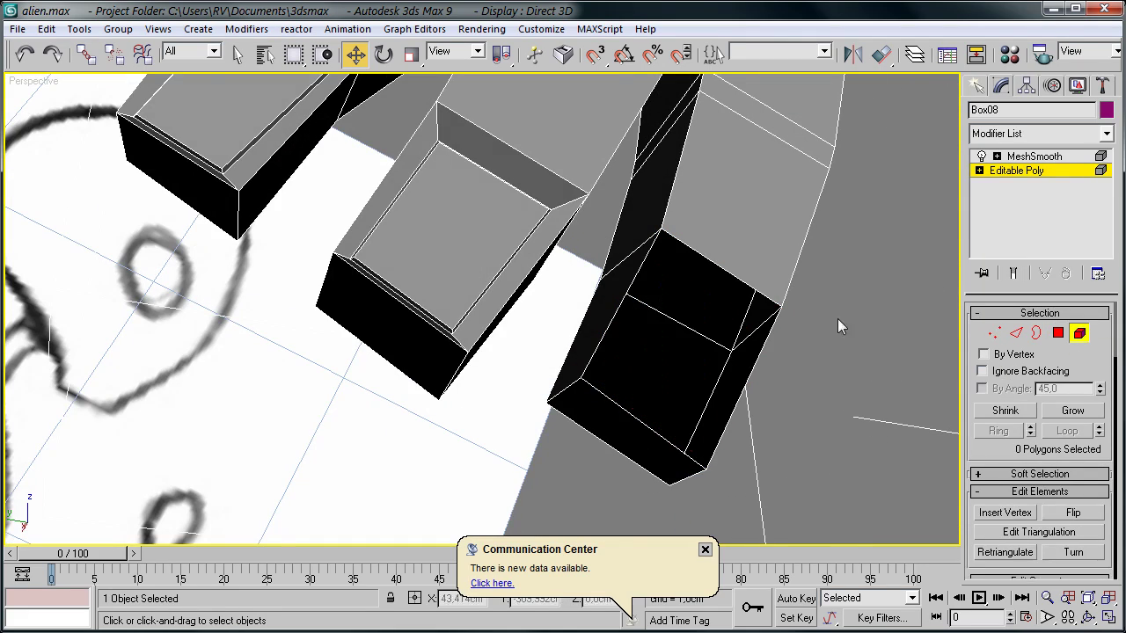
# Close the open fingertip faces in Element mode, orbiting around the fingertips
pyautogui.press('5')
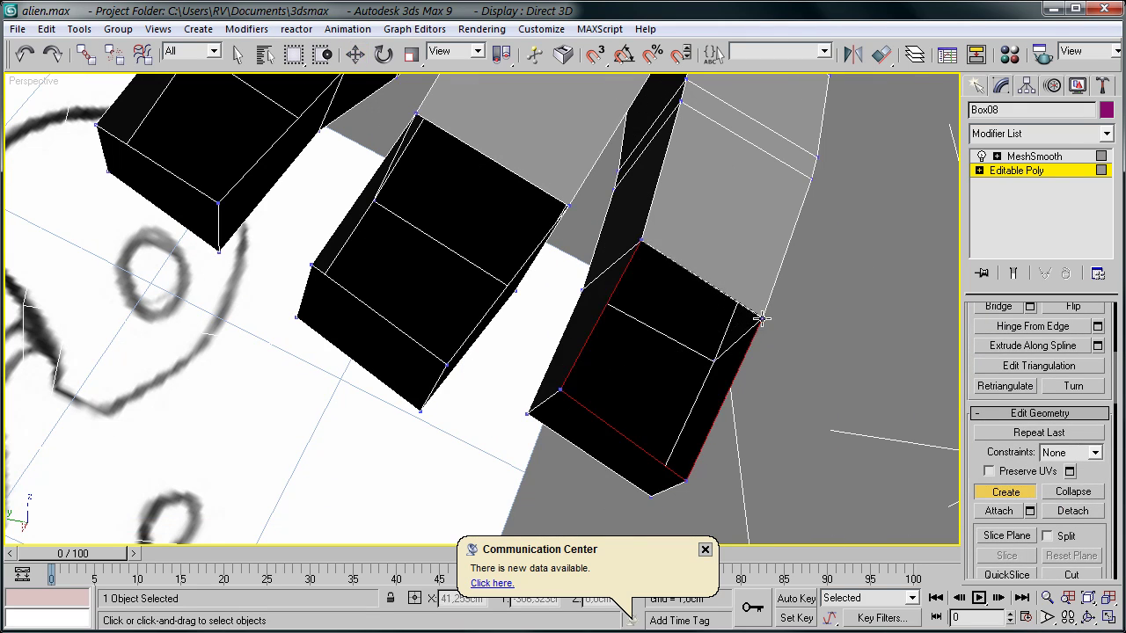
pyautogui.keyDown('alt'); pyautogui.moveTo(312, 264); pyautogui.dragTo(404, 355, button='middle'); pyautogui.keyUp('alt')
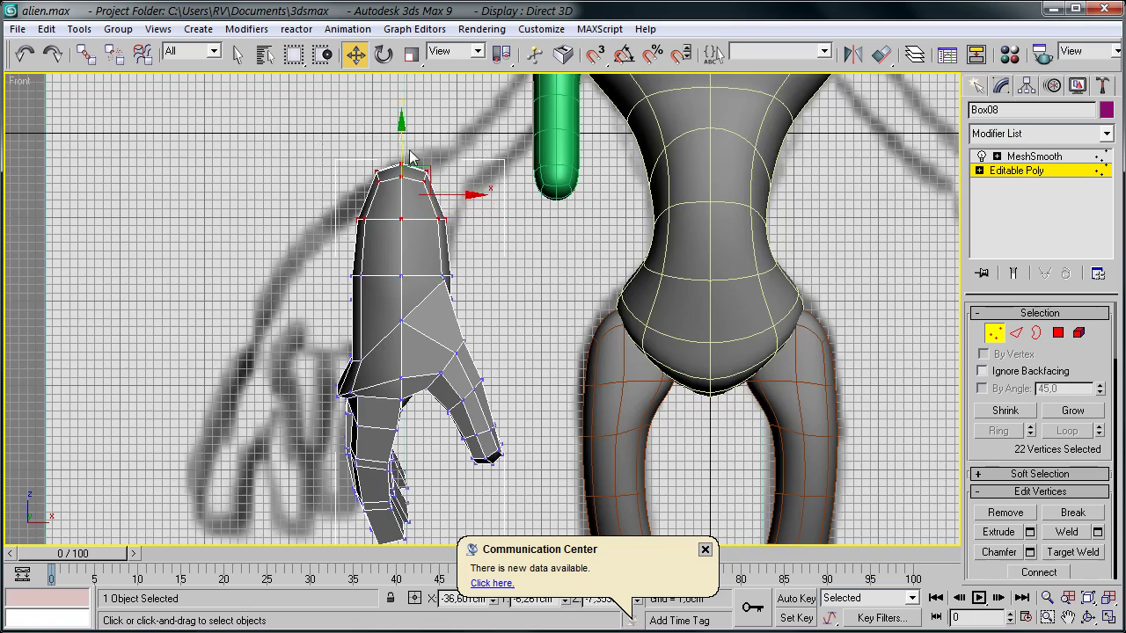
# Open the hand's pivot settings in the Hierarchy panel to align it onto the arm
pyautogui.scroll(3, 475, 255)
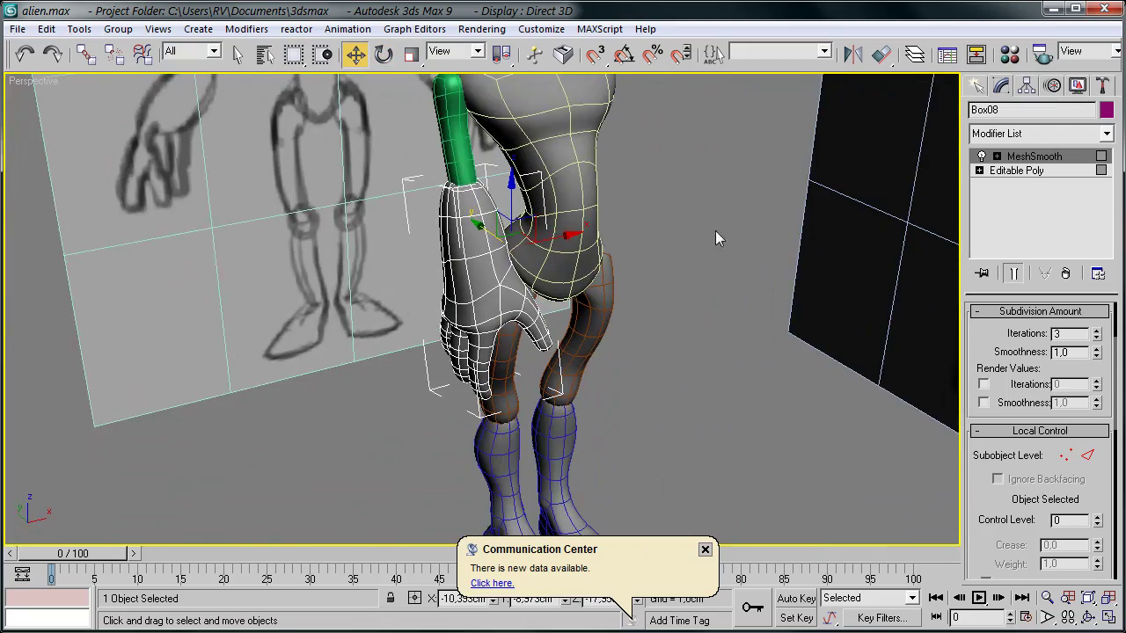
pyautogui.click(1078, 86)
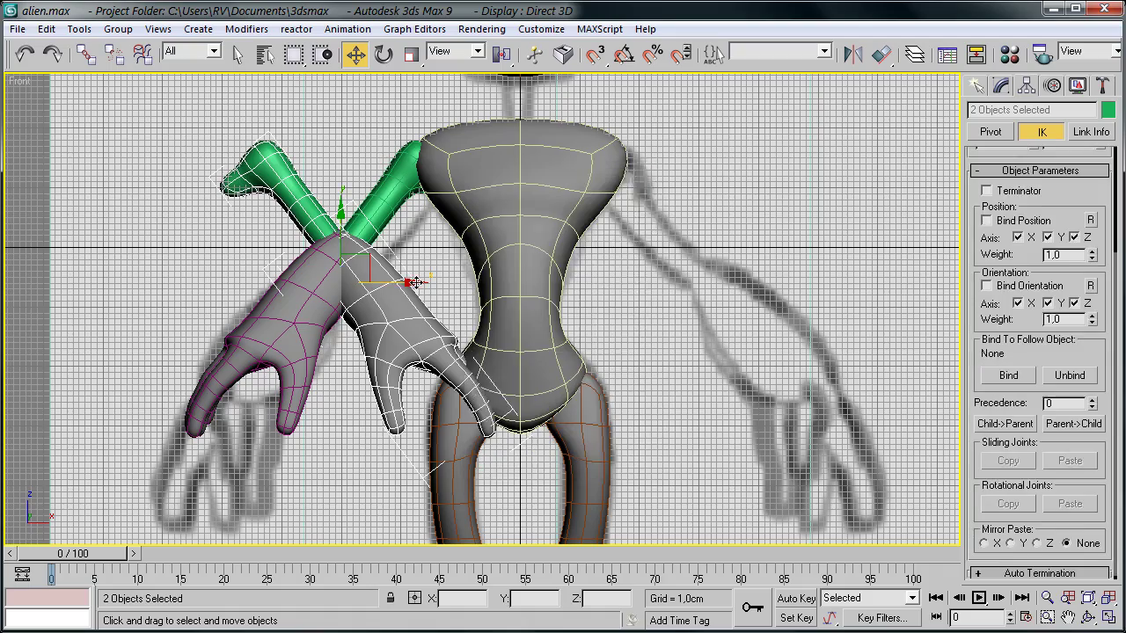
# Deselect the plane and return to the torso's base mesh edges
pyautogui.click(219, 165)
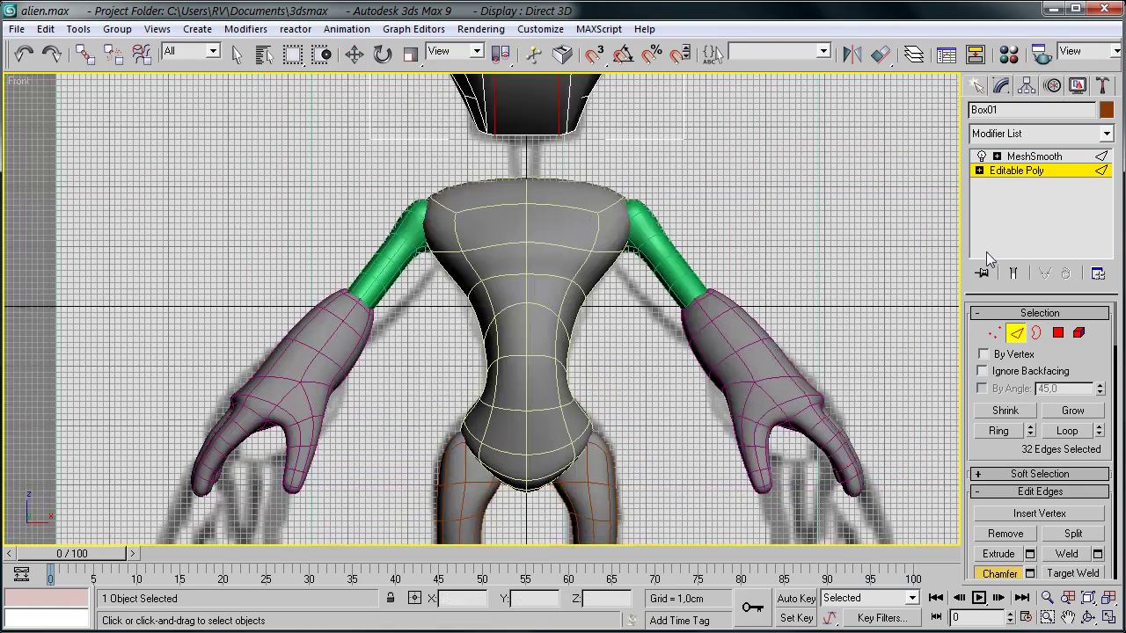
pyautogui.click(1017, 171)
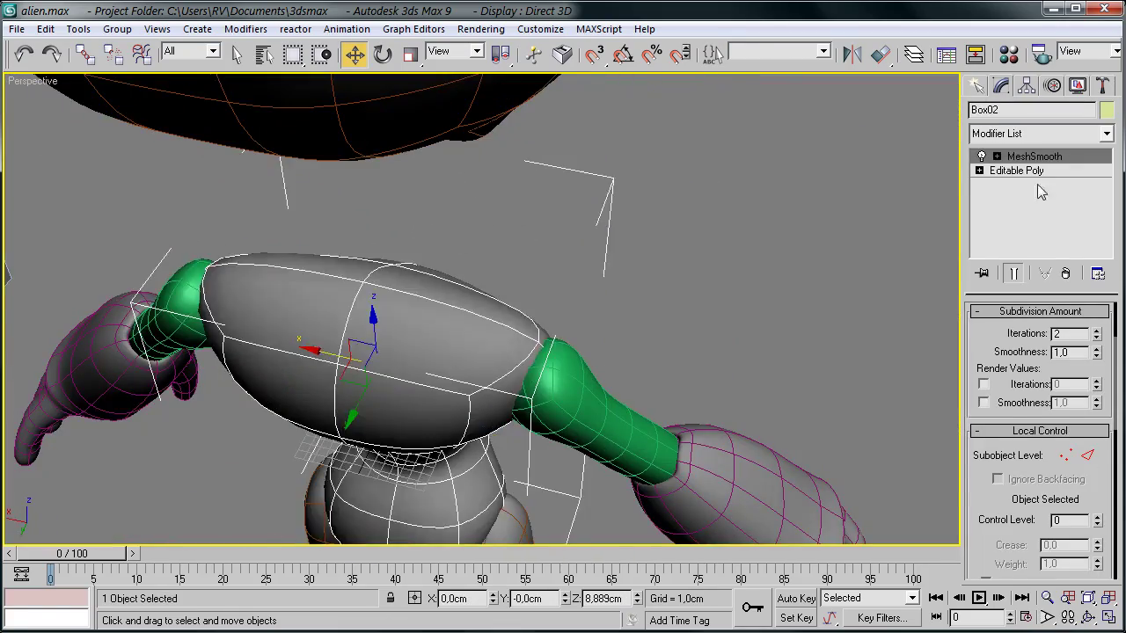
# Return to editing the base mesh edges
pyautogui.click(1017, 170)
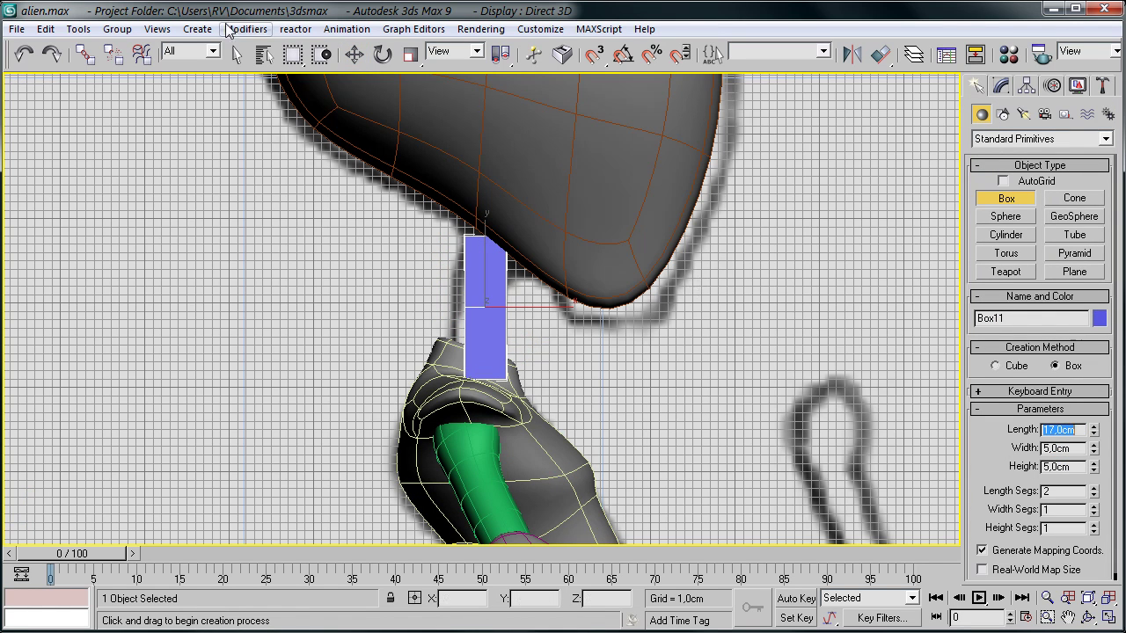
# Add TurboSmooth and MeshSmooth to the neck box, then reselect it in the base mesh
pyautogui.click(229, 29)
pyautogui.click(469, 318)
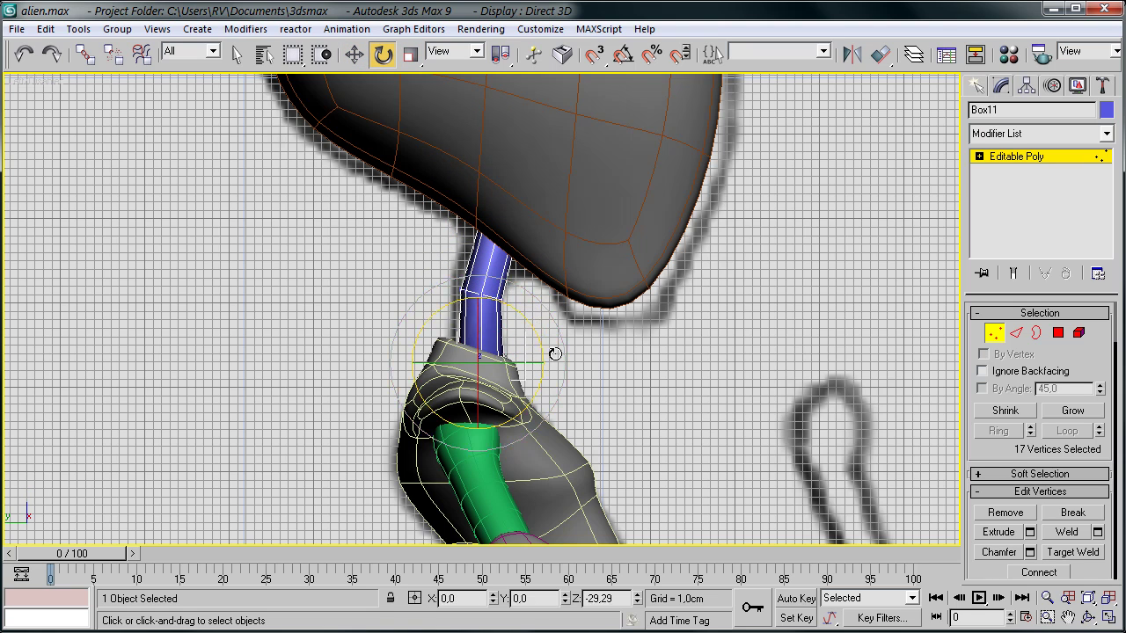
pyautogui.click(221, 29)
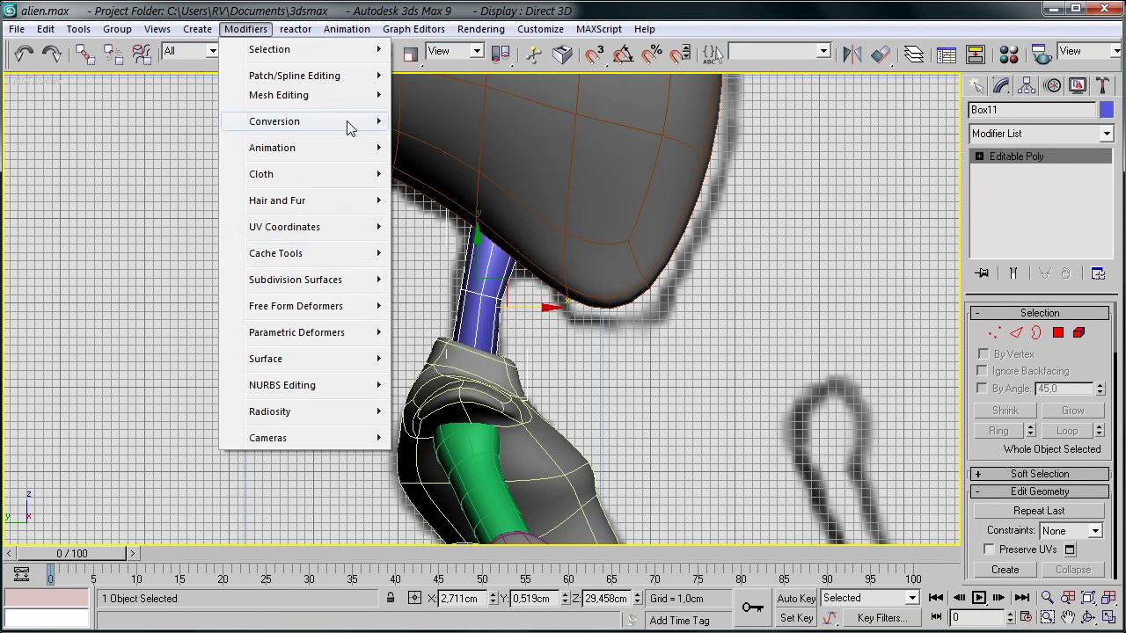
pyautogui.click(387, 296)
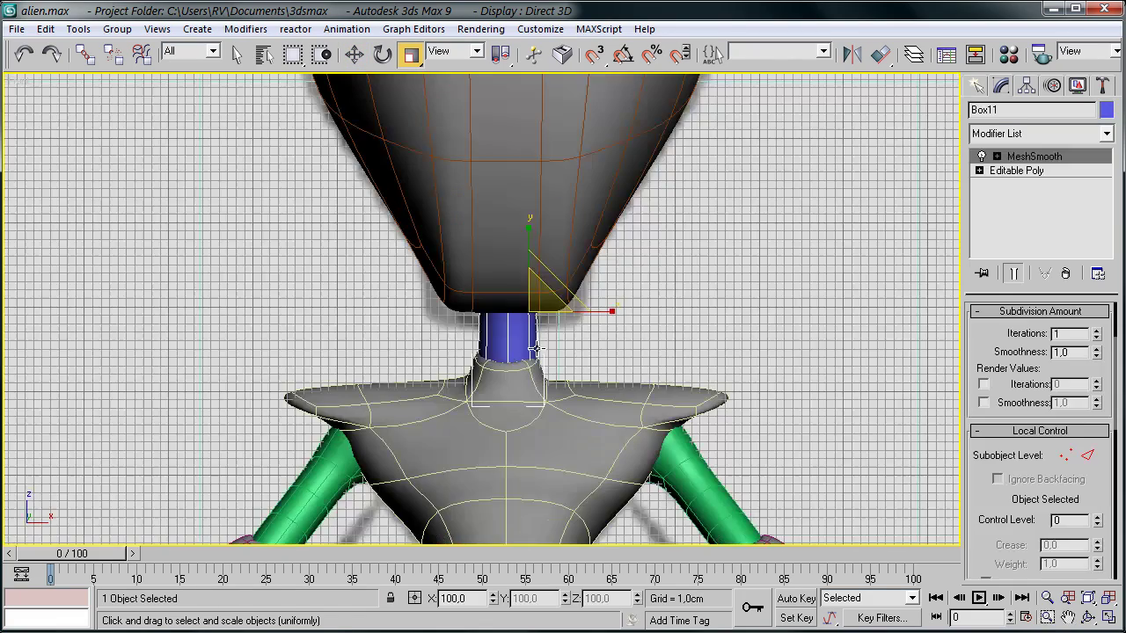
pyautogui.click(1016, 170)
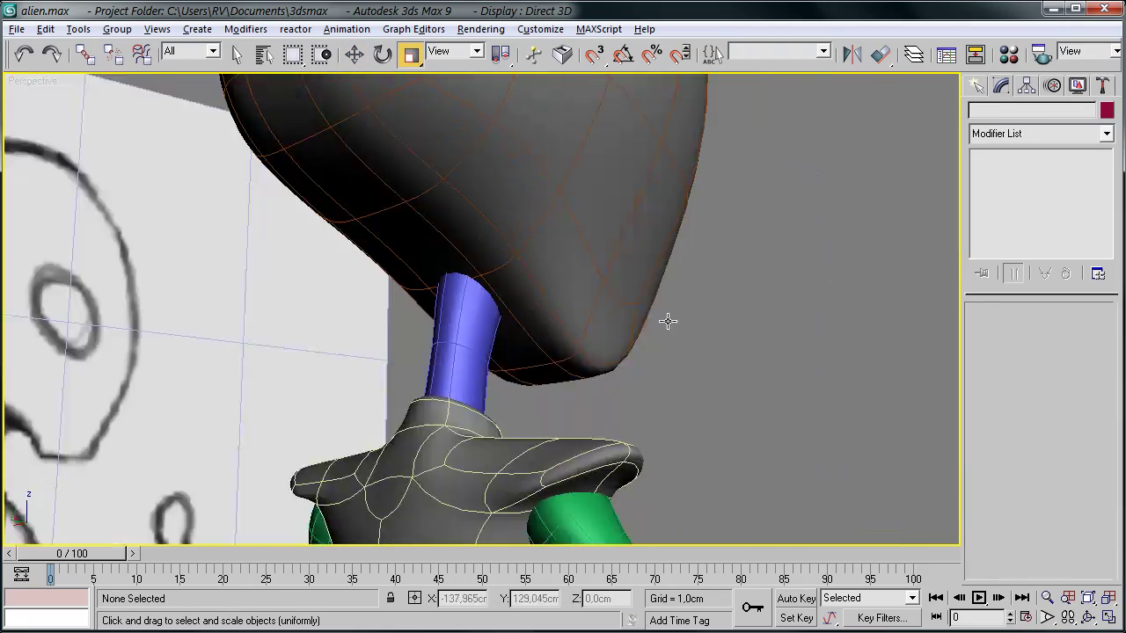
pyautogui.click(451, 324)
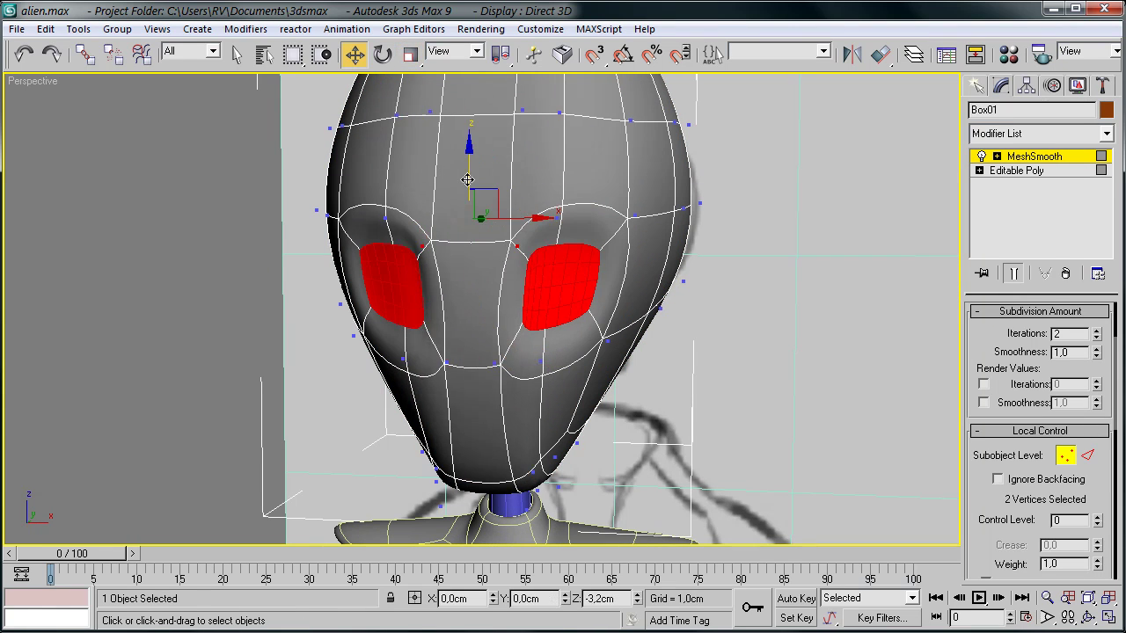
# Orbit to a three-quarter view of the alien's head with its magenta eyes
pyautogui.keyDown('alt'); pyautogui.moveTo(741, 299); pyautogui.dragTo(525, 242, button='middle'); pyautogui.keyUp('alt')
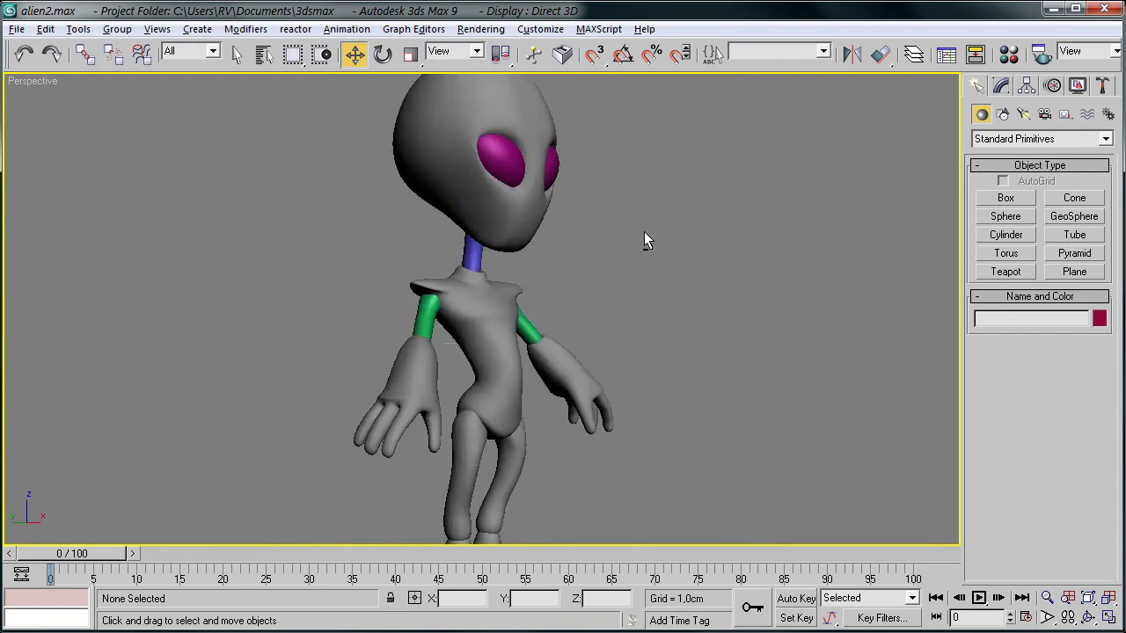
# Frame the head and torso and choose mental ray Renderer as the renderer
pyautogui.scroll(-3, 628, 254)
pyautogui.scroll(5, 553, 296)
pyautogui.moveTo(553, 296)
pyautogui.keyDown('alt'); pyautogui.mouseDown(button='middle')
pyautogui.moveTo(508, 304)
pyautogui.moveTo(611, 187)
pyautogui.mouseUp(button='middle'); pyautogui.keyUp('alt')
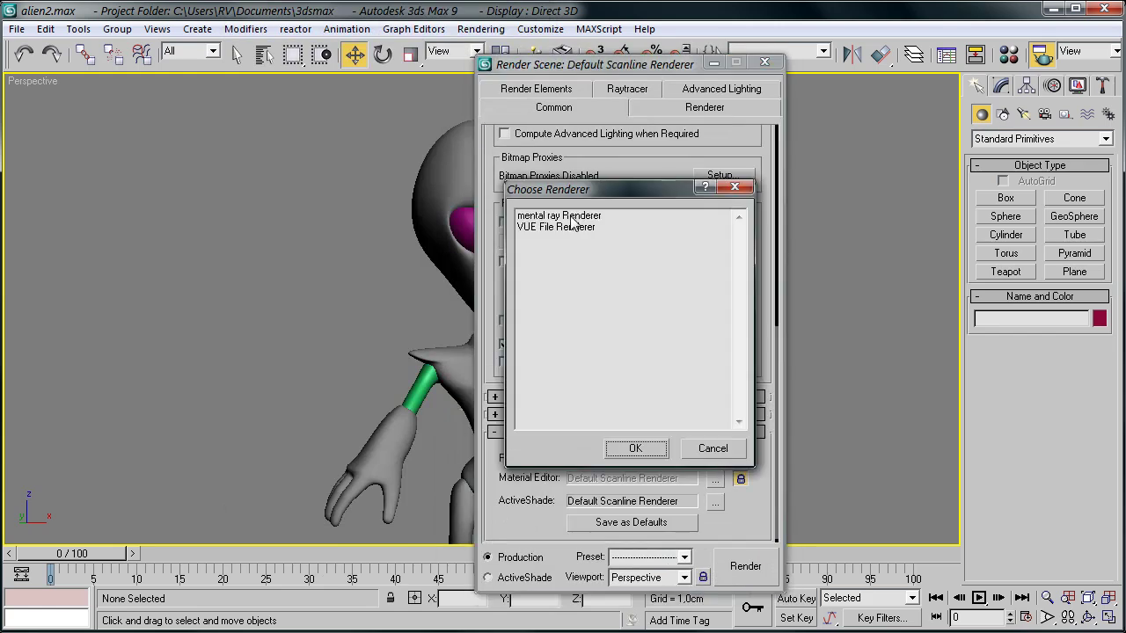
pyautogui.doubleClick(571, 218)
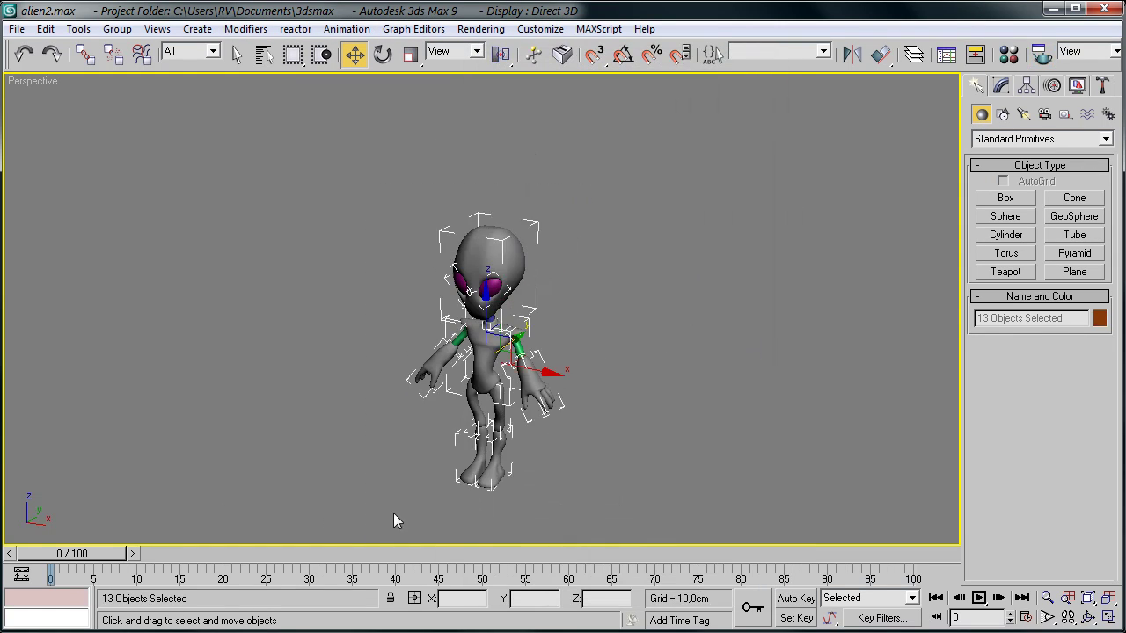
# In Front view, select all the alien's parts and group them under the name 'Alien'
pyautogui.press('f')
pyautogui.click(577, 432)
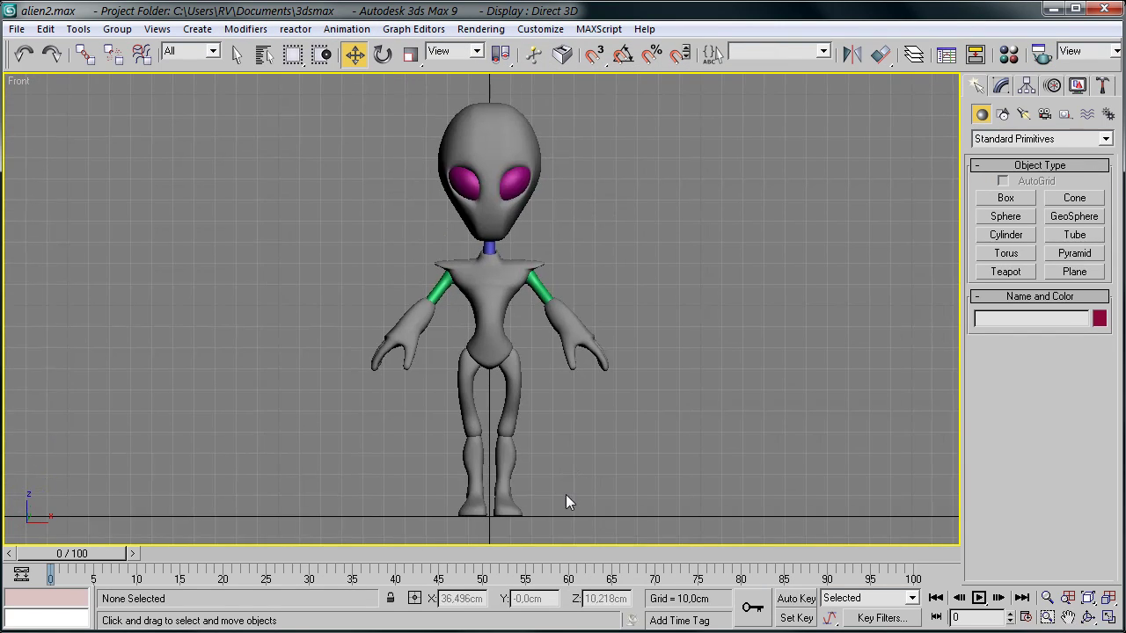
pyautogui.click(117, 28)
pyautogui.click(141, 41)
pyautogui.write('Alien')
pyautogui.press('Return')
# Confirm the Alien group, view its Hierarchy settings, and return to the perspective view
pyautogui.click(1027, 85)
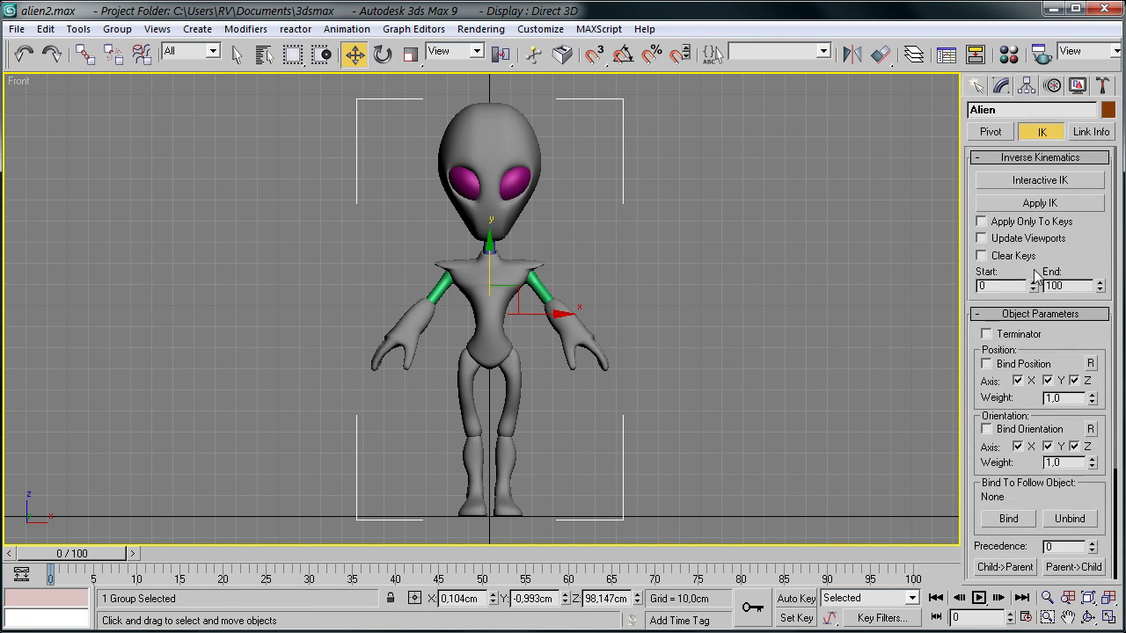
pyautogui.click(991, 132)
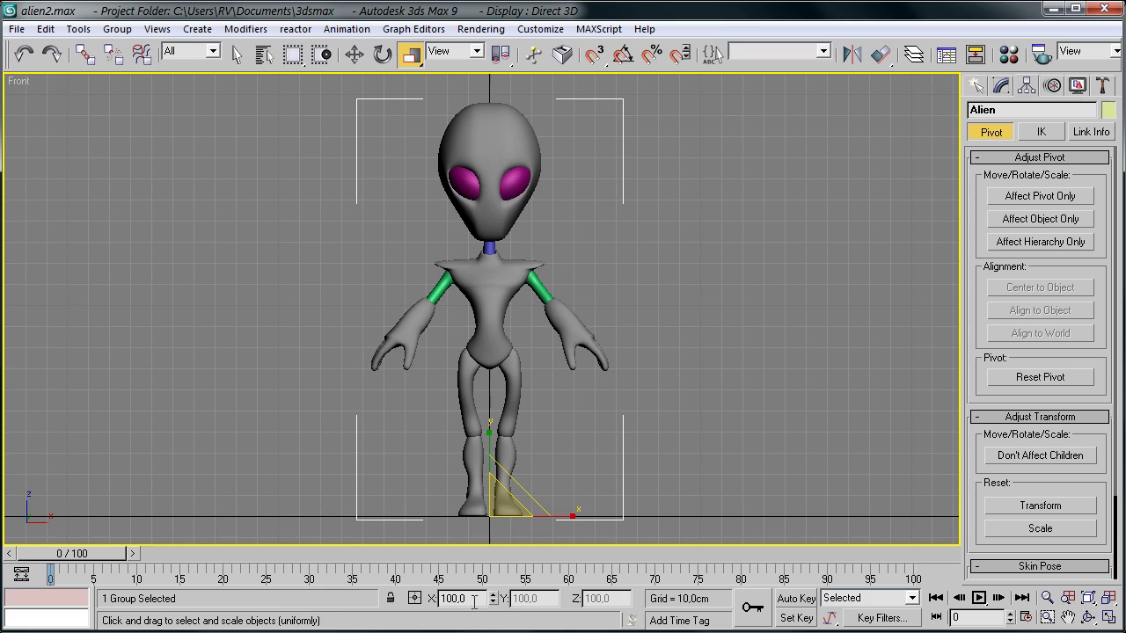
pyautogui.scroll(5, 502, 465)
pyautogui.scroll(-8, 512, 243)
pyautogui.click(512, 243)
pyautogui.scroll(2, 611, 226)
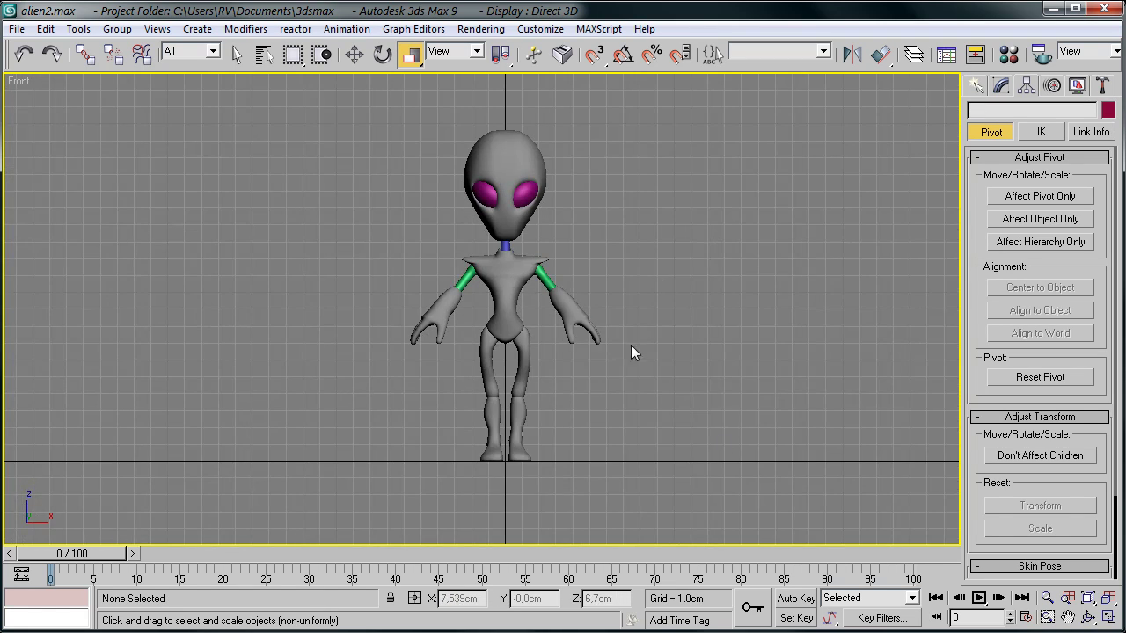
pyautogui.press('p')
pyautogui.keyDown('alt'); pyautogui.moveTo(611, 344); pyautogui.dragTo(717, 366, button='middle'); pyautogui.keyUp('alt')
# Make a material slot a Car Paint Material with a blue base colour
pyautogui.press('m')
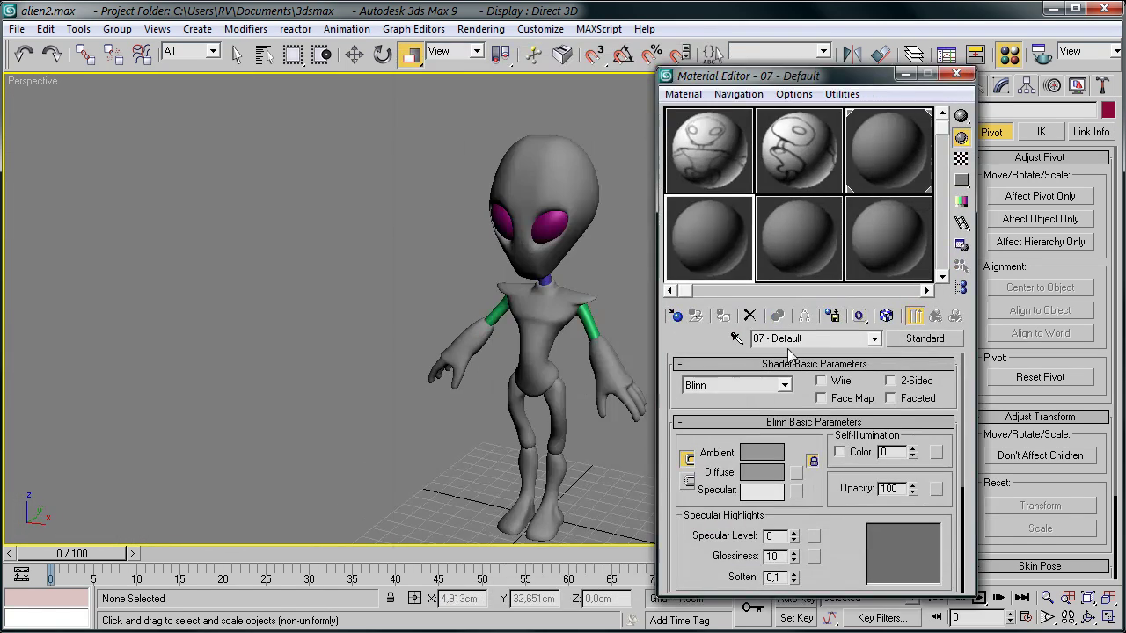
pyautogui.click(925, 338)
pyautogui.doubleClick(352, 115)
pyautogui.moveTo(792, 75); pyautogui.dragTo(843, 66)
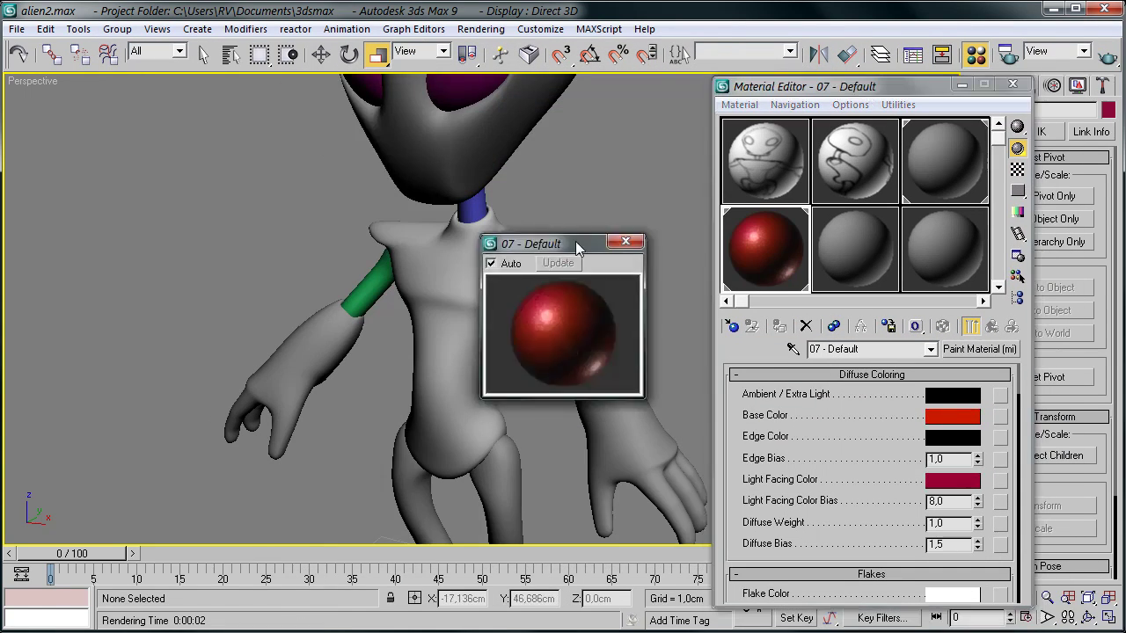
pyautogui.moveTo(575, 241); pyautogui.dragTo(305, 83)
pyautogui.click(959, 413)
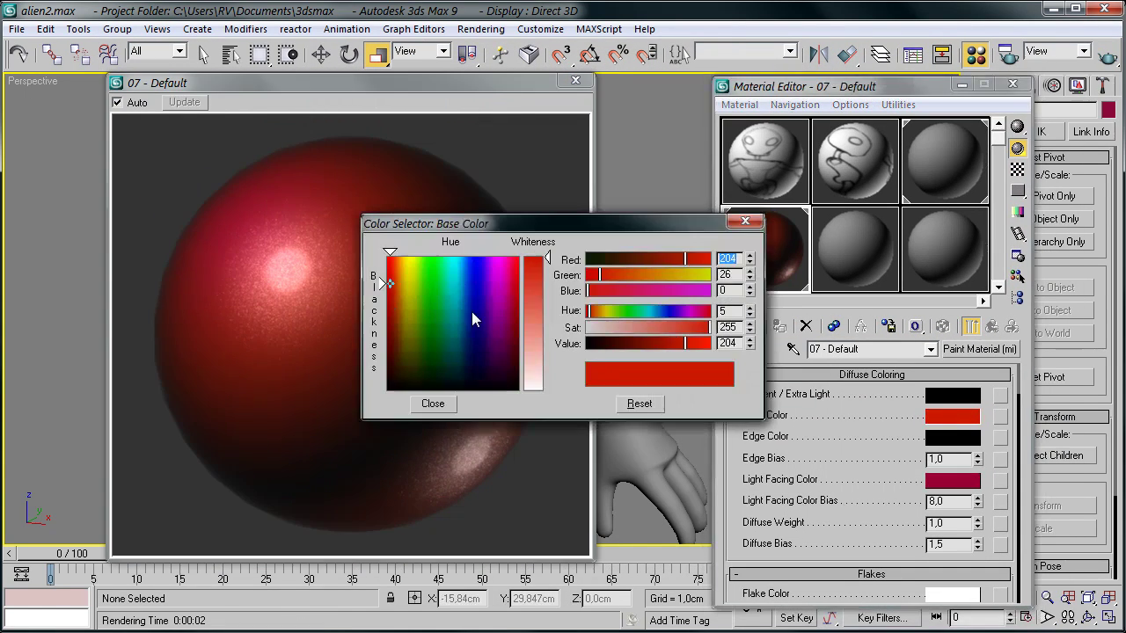
pyautogui.moveTo(471, 311); pyautogui.dragTo(463, 312)
# Set a lavender light-facing colour, assign the paint to the body, and add a 200 x 200 cm floor plane
pyautogui.click(452, 403)
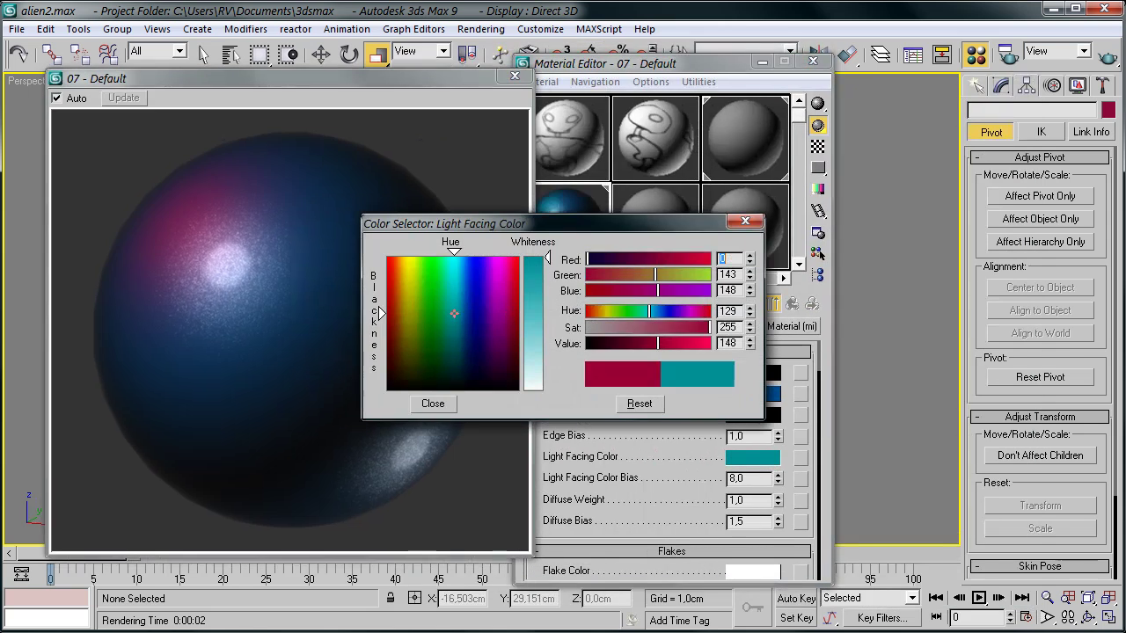
pyautogui.click(476, 289)
pyautogui.moveTo(533, 257); pyautogui.dragTo(533, 340)
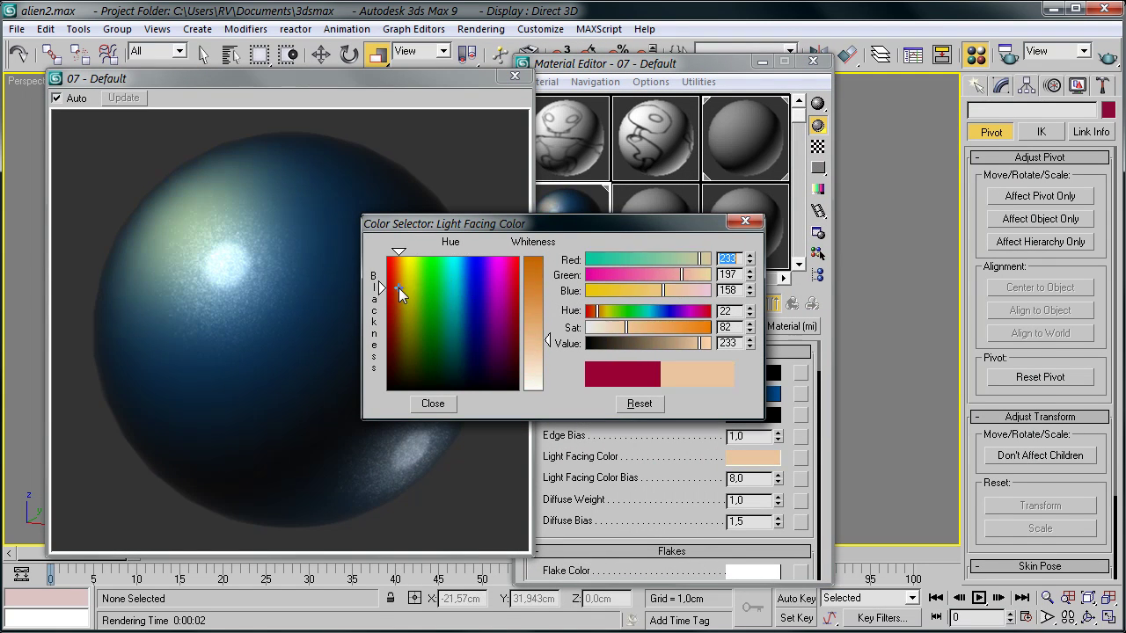
pyautogui.click(475, 303)
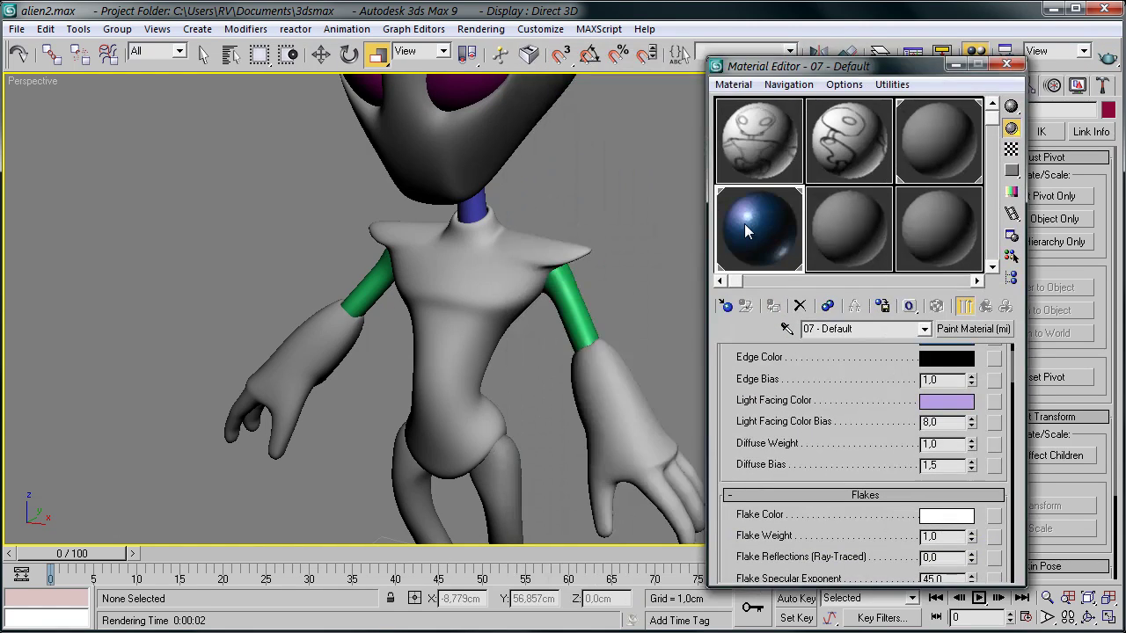
pyautogui.moveTo(744, 223); pyautogui.dragTo(736, 271)
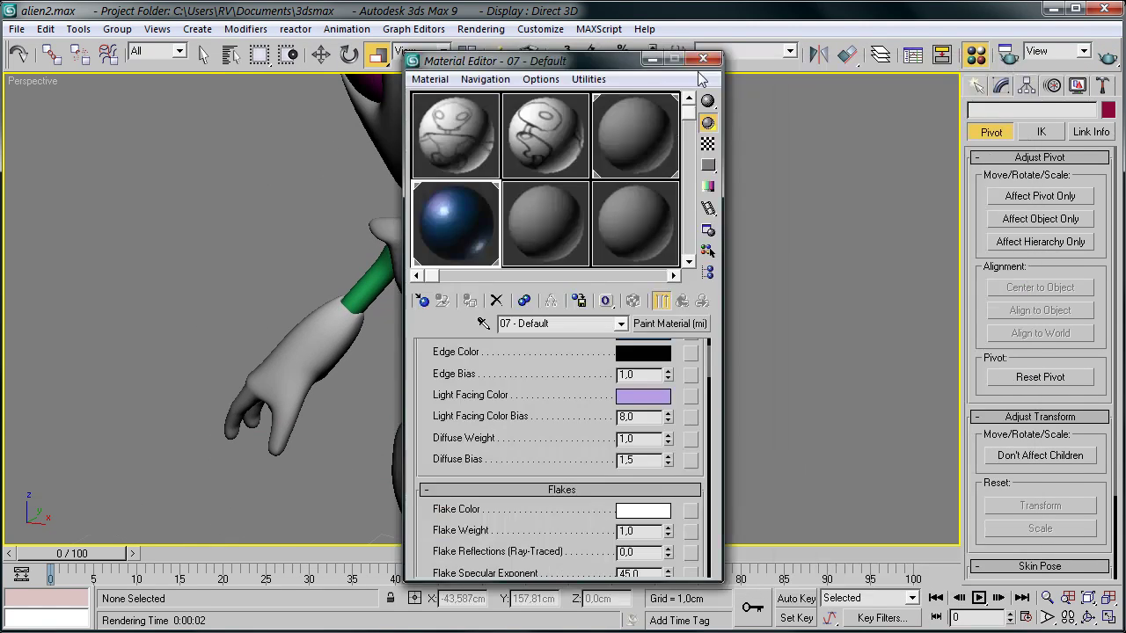
pyautogui.moveTo(613, 437); pyautogui.dragTo(950, 189)
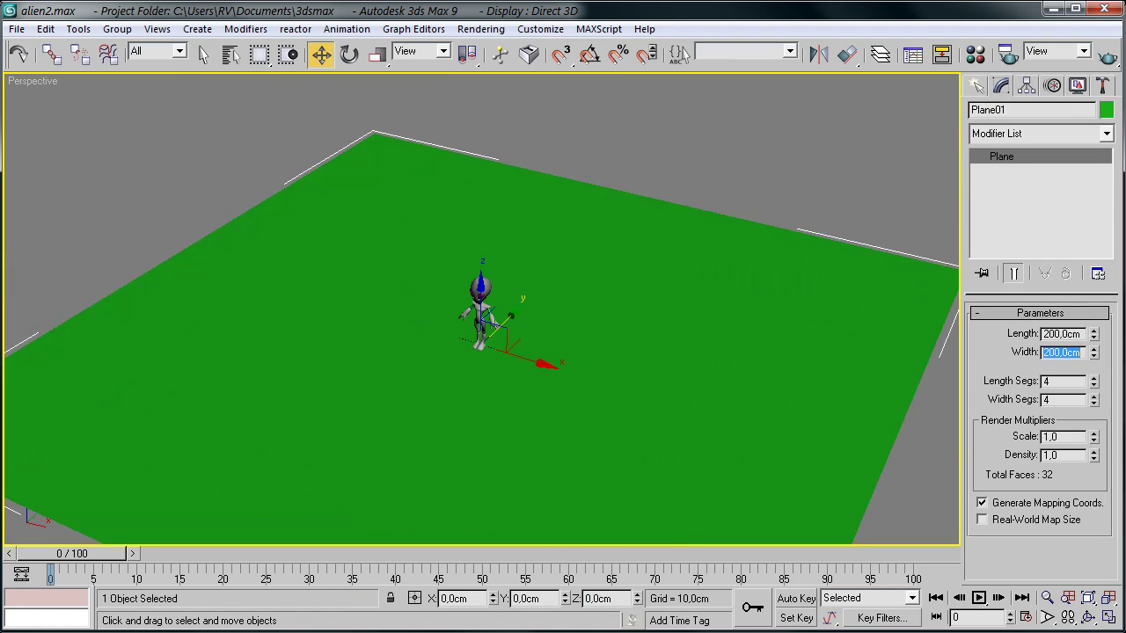
# Convert Plane01 to Editable Poly, raise its back vertex row into a wall, and chamfer the corner edges
pyautogui.rightClick(736, 301)
pyautogui.click(792, 440)
pyautogui.press('1')
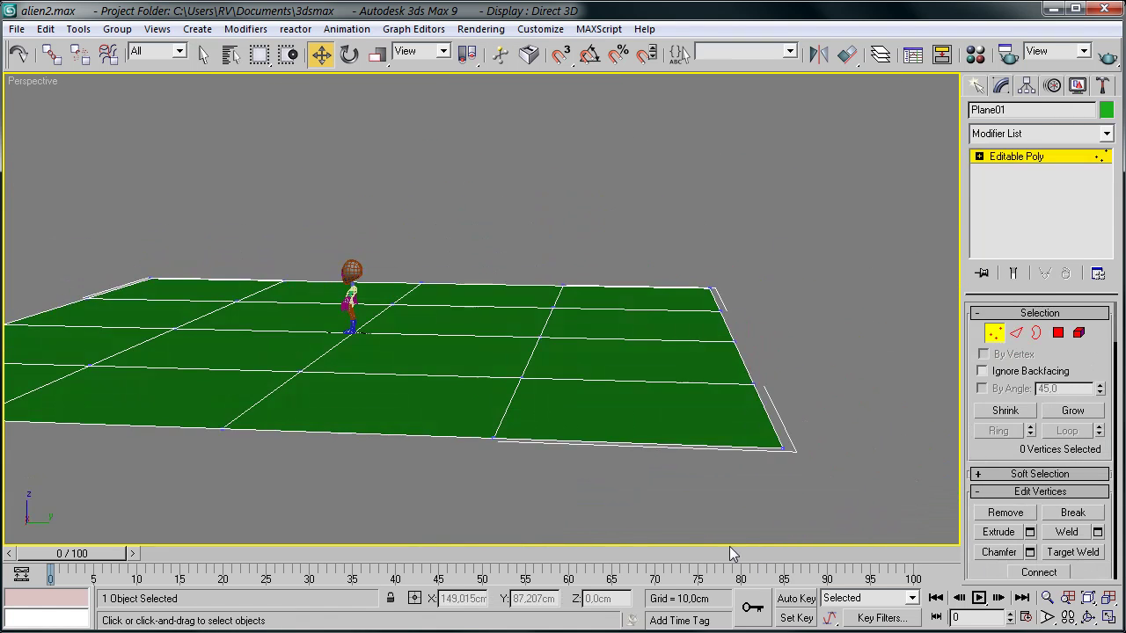
pyautogui.moveTo(528, 188); pyautogui.dragTo(527, 146)
pyautogui.press('2')
pyautogui.scroll(5, 543, 325)
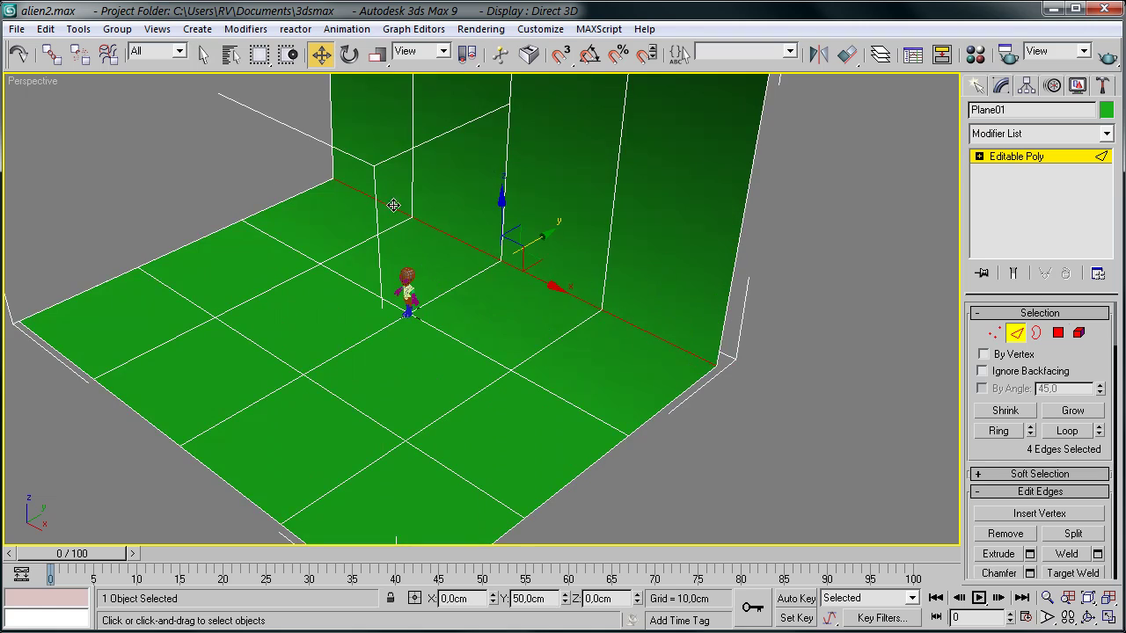
pyautogui.click(1011, 572)
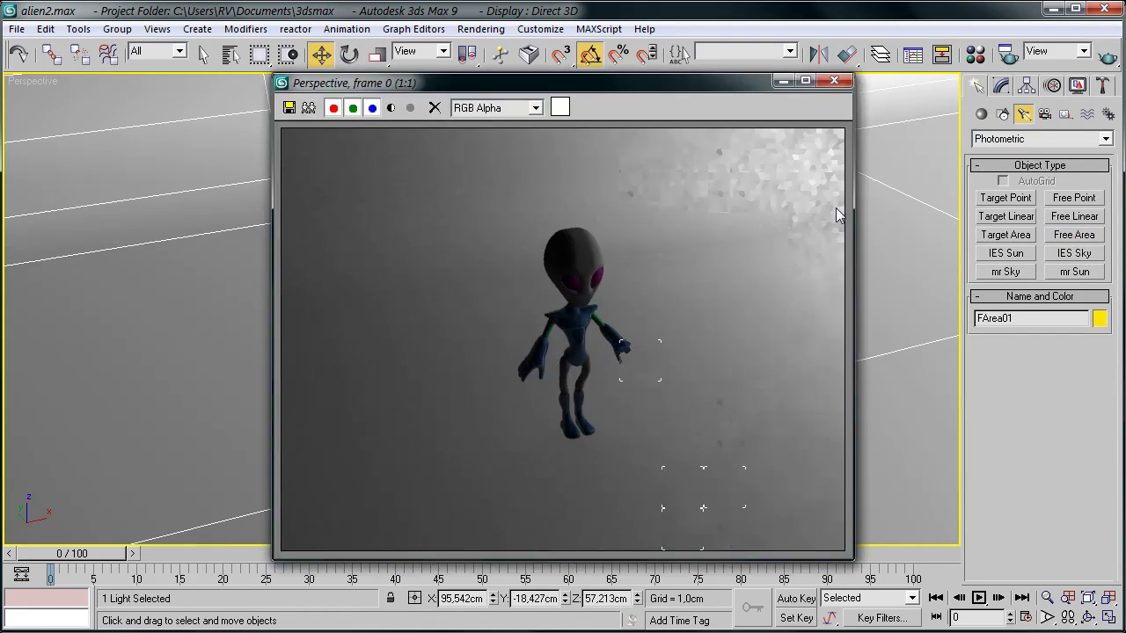
pyautogui.scroll(5, 985, 379)
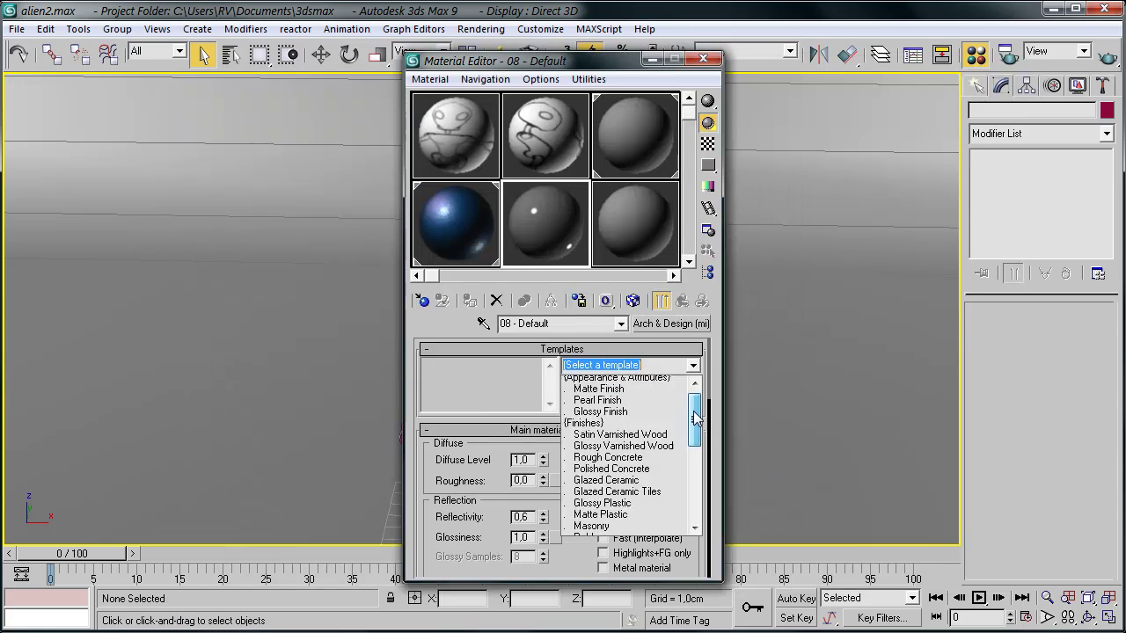
# Apply the Chrome template to the eyes' Arch & Design material and render a head close-up
pyautogui.click(605, 485)
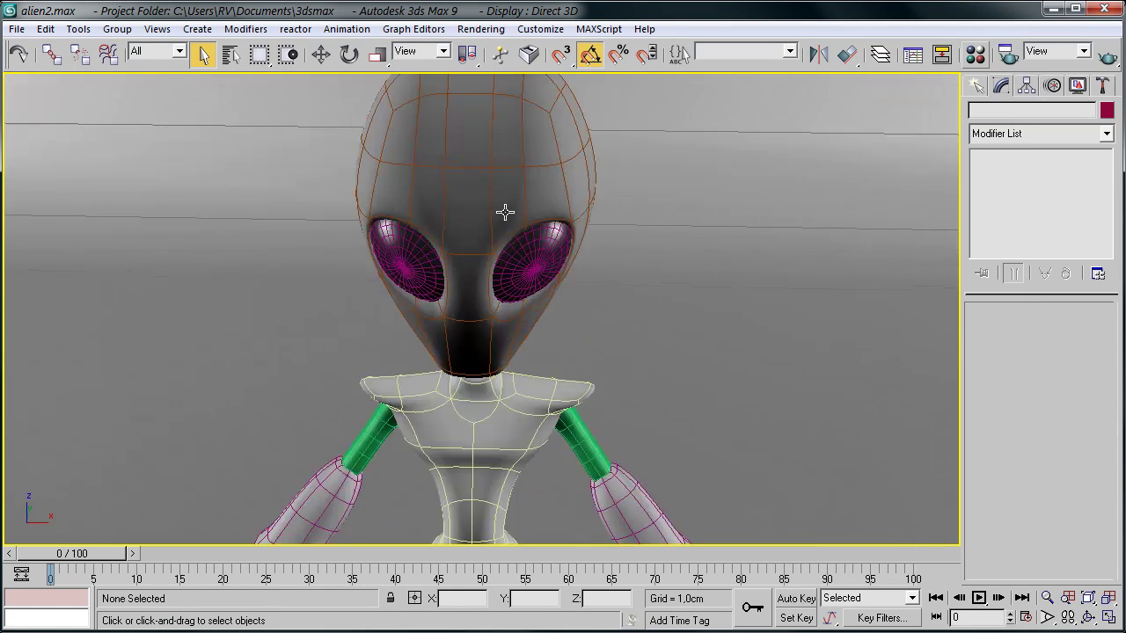
pyautogui.hotkey('shift', 'q')
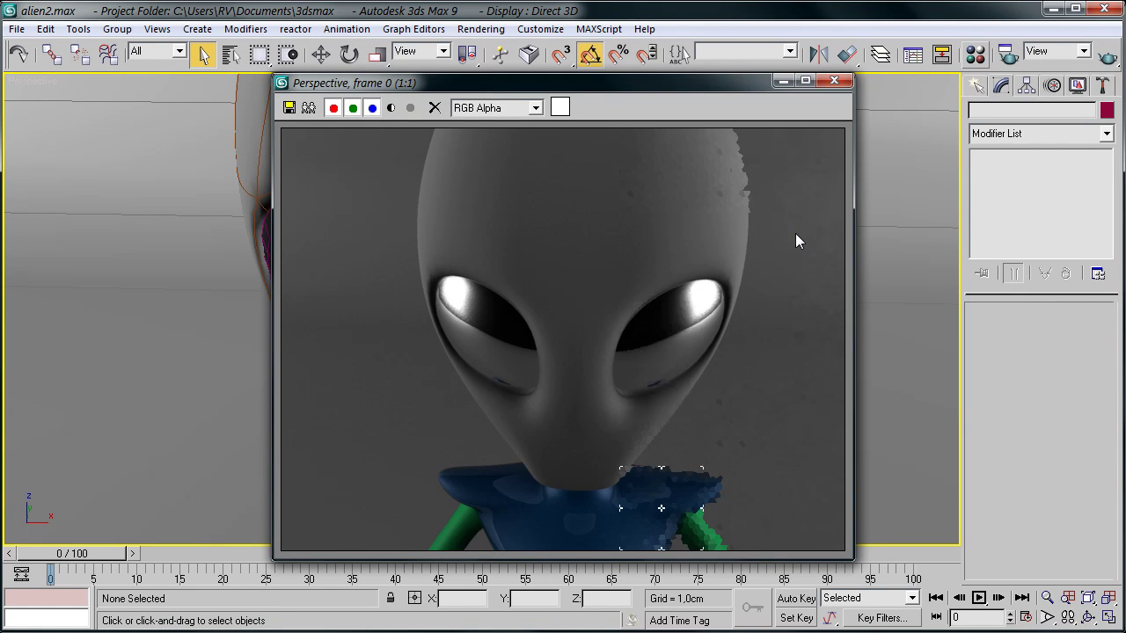
pyautogui.click(834, 80)
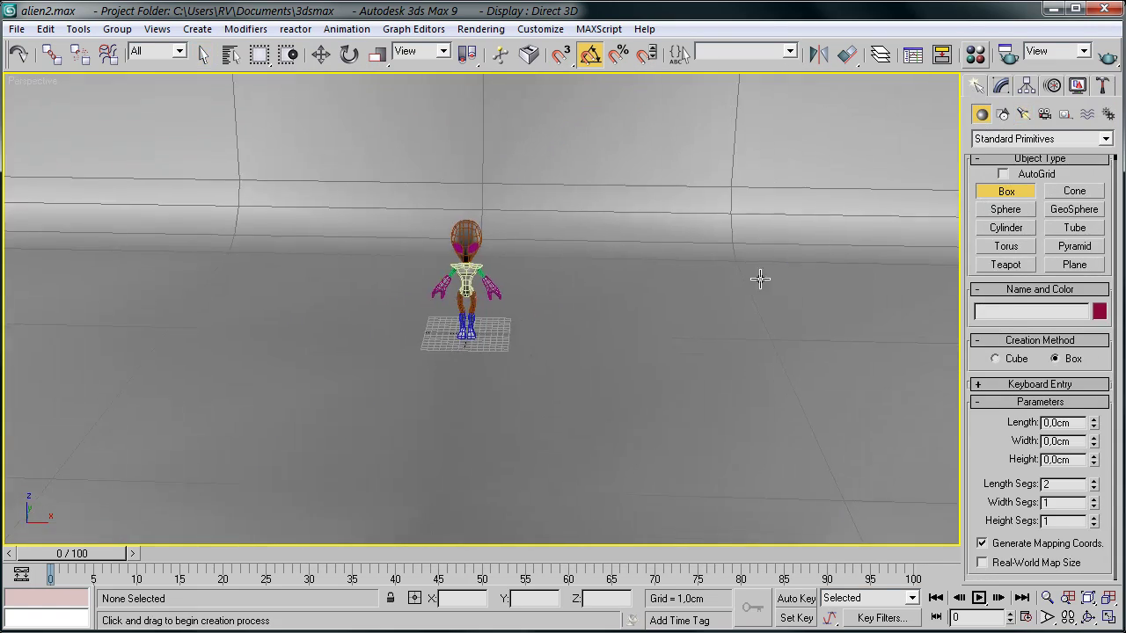
# Add a thin upright box panel beside the alien, give it a white material, and render
pyautogui.moveTo(708, 301); pyautogui.dragTo(737, 387)
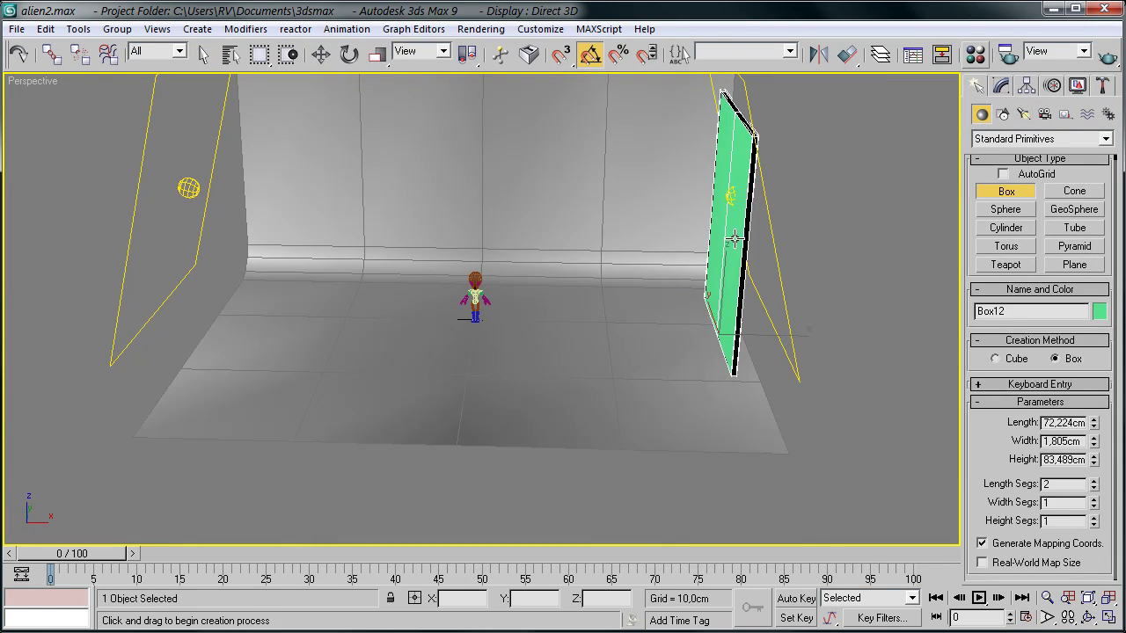
pyautogui.click(880, 251)
pyautogui.press('w')
pyautogui.press('m')
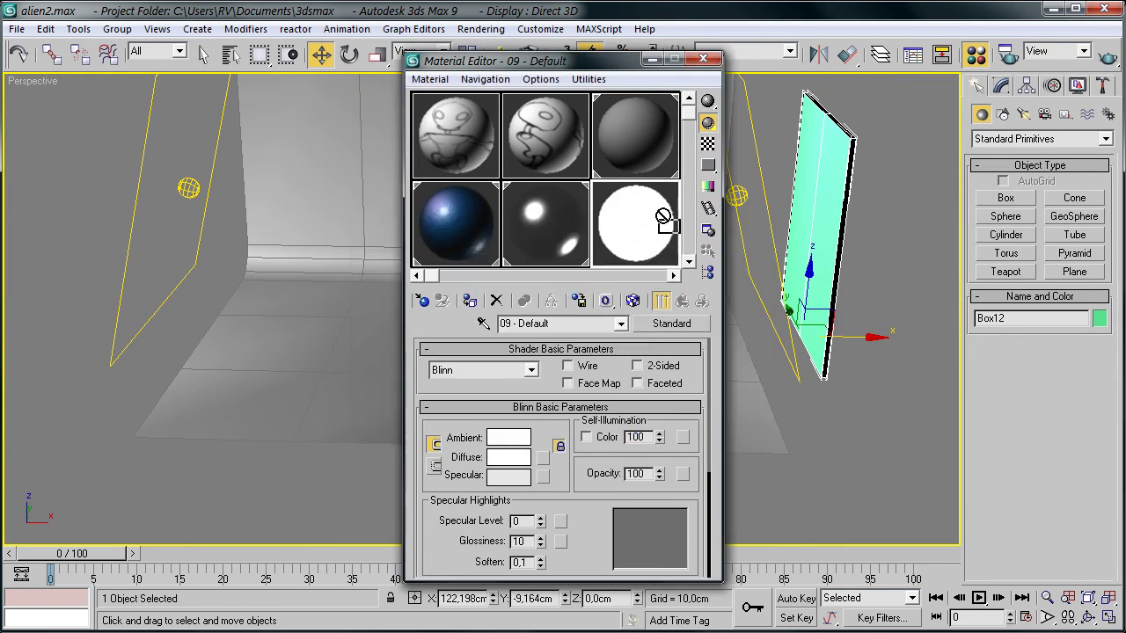
pyautogui.hotkey('shift', 'q')
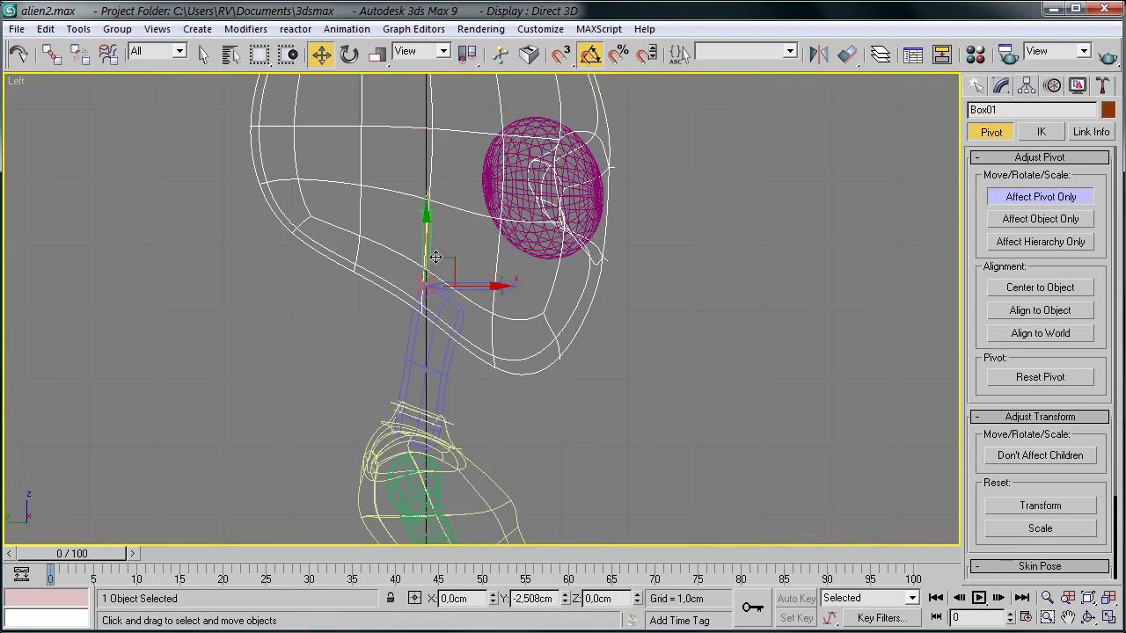
# Exit pivot editing, render a check, and set the epidermal scatter colour to light blue
pyautogui.click(1062, 204)
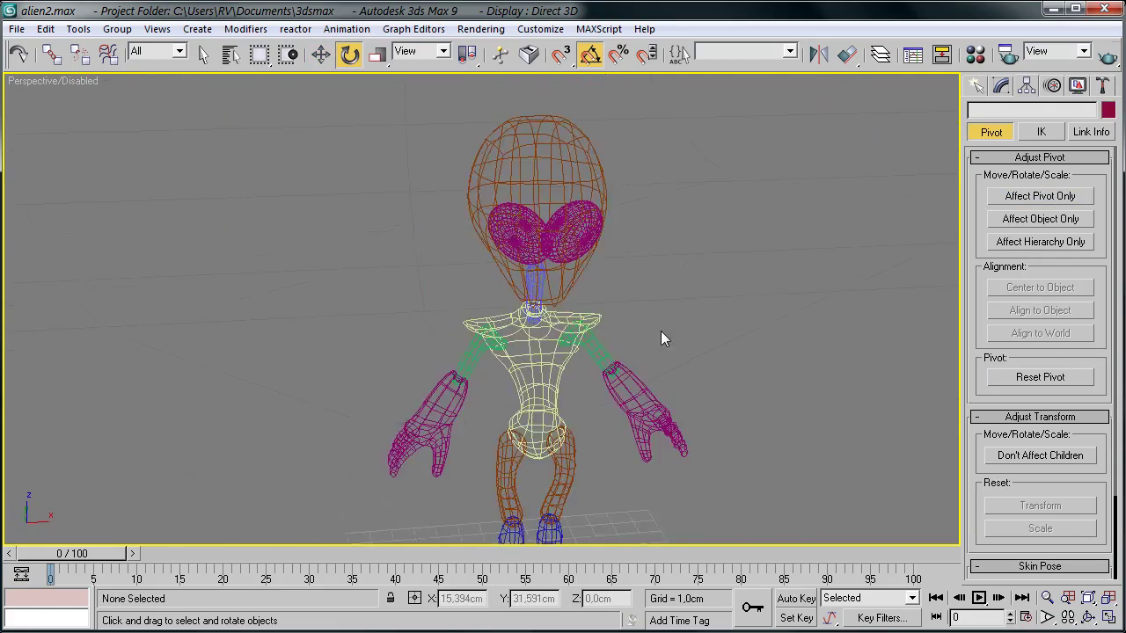
pyautogui.hotkey('shift', 'q')
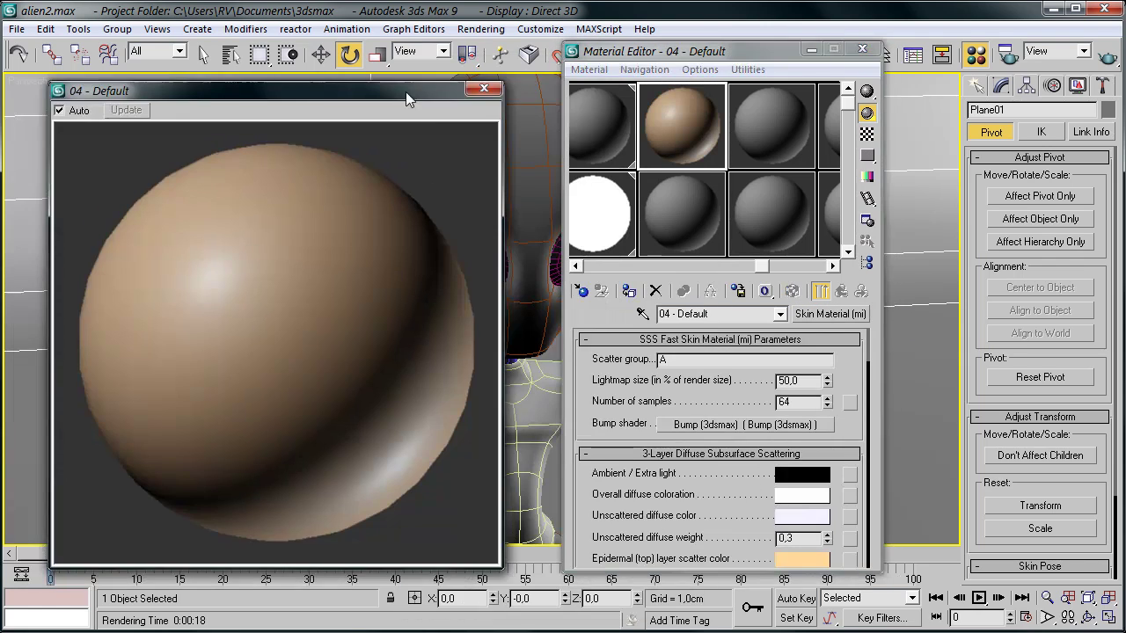
pyautogui.click(824, 455)
pyautogui.click(466, 282)
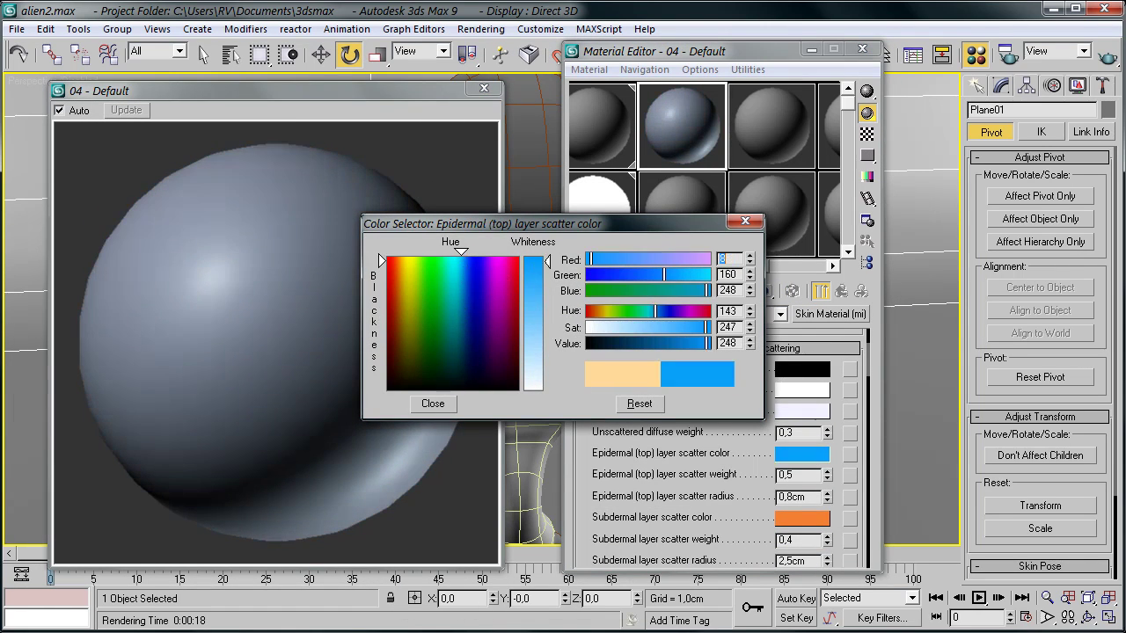
# Add a Noise bump of Size 100 to the skin and render the Perspective view
pyautogui.click(744, 436)
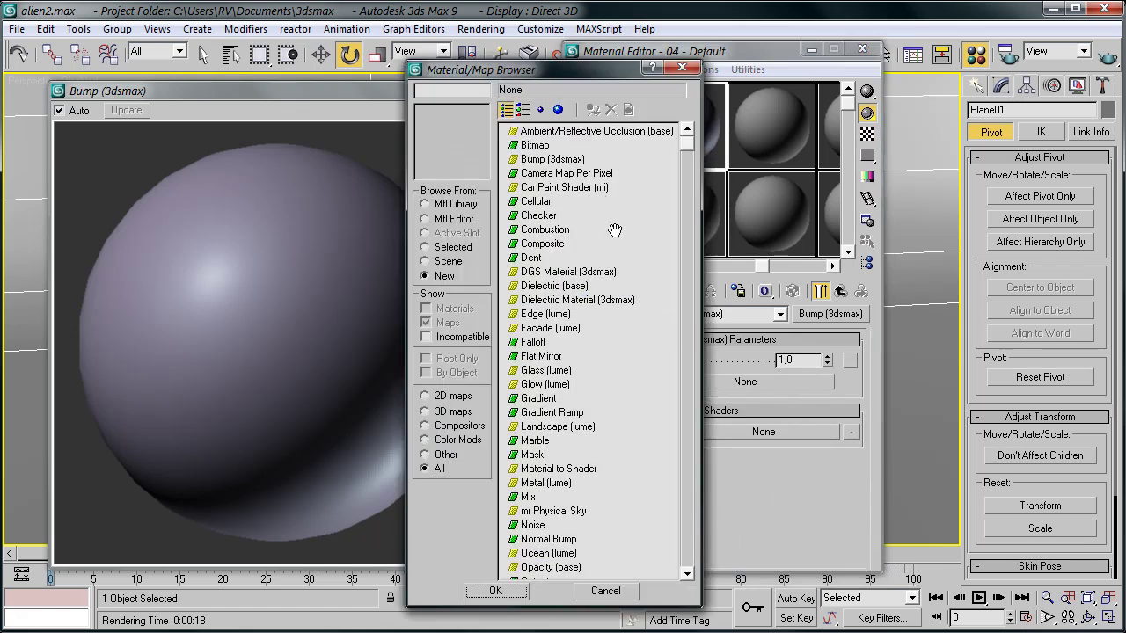
pyautogui.write('100')
pyautogui.press('Return')
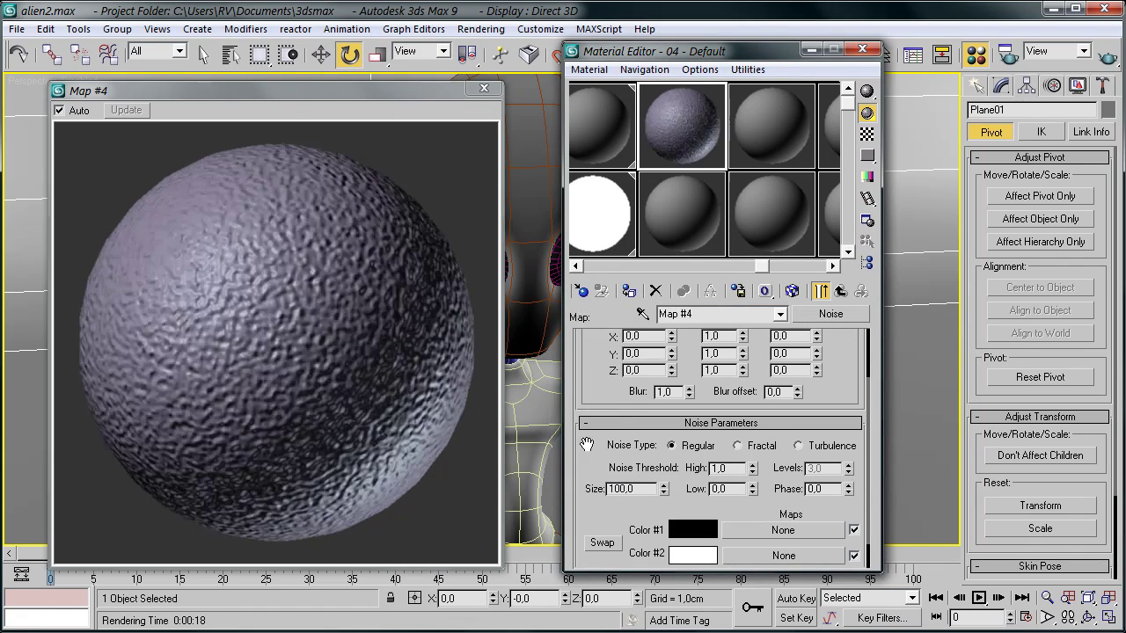
pyautogui.click(484, 88)
pyautogui.moveTo(633, 50); pyautogui.dragTo(767, 43)
pyautogui.scroll(-2, 468, 487)
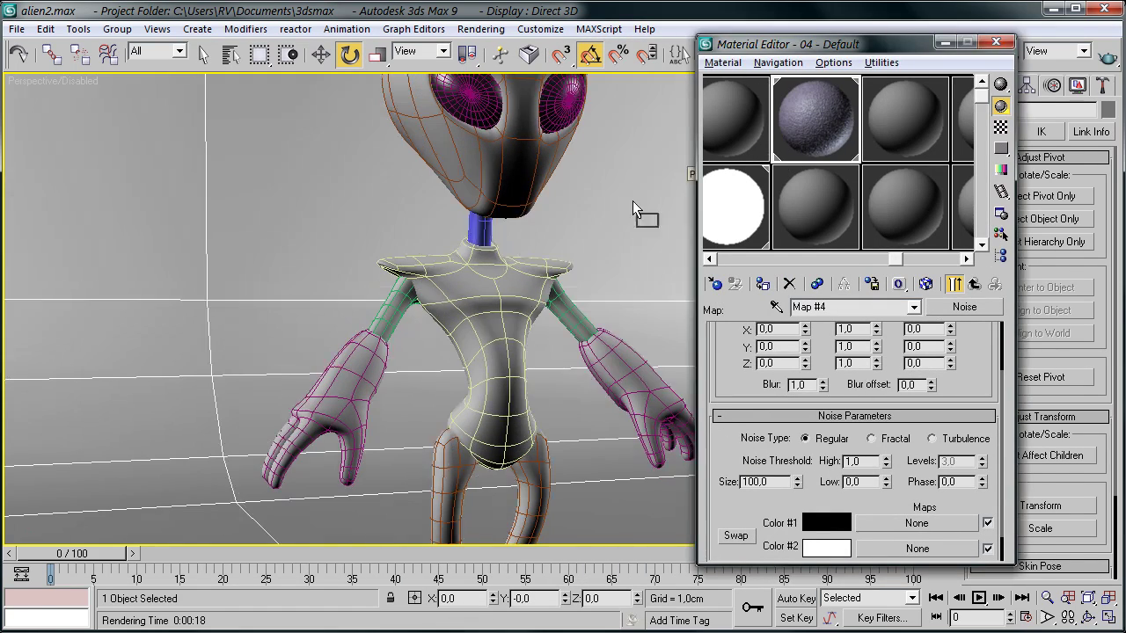
pyautogui.press('m')
pyautogui.press('F10')
pyautogui.click(1030, 596)
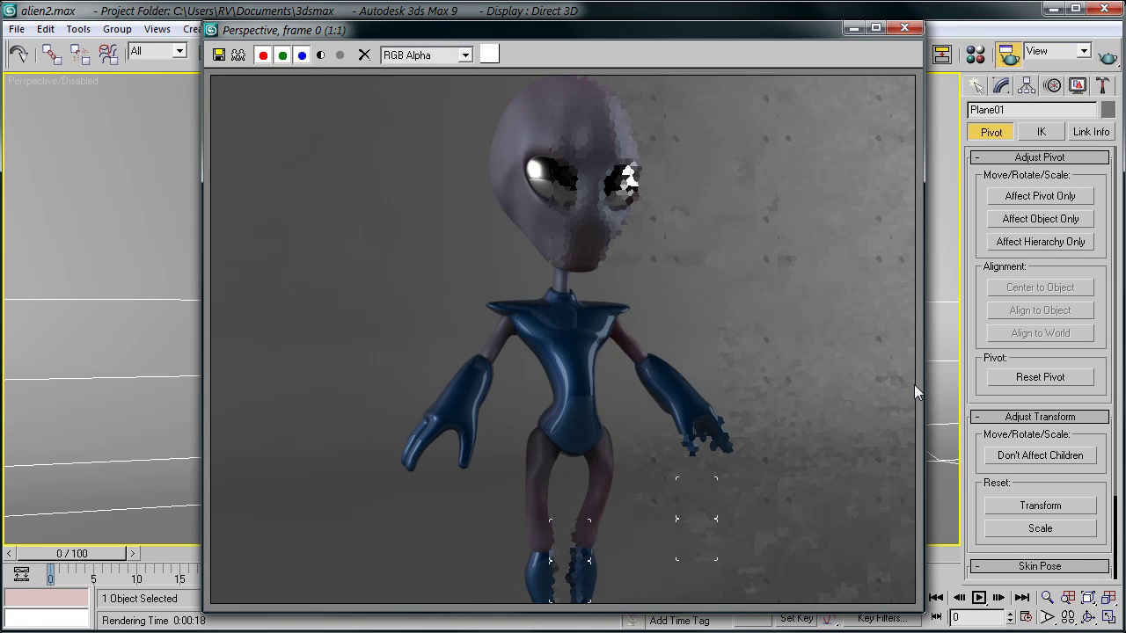
# Close the rendered preview and select the alien's head, showing its unsmoothed base mesh
pyautogui.click(904, 28)
pyautogui.scroll(3, 678, 234)
pyautogui.scroll(3, 516, 326)
pyautogui.scroll(2, 610, 382)
pyautogui.scroll(-8, 595, 377)
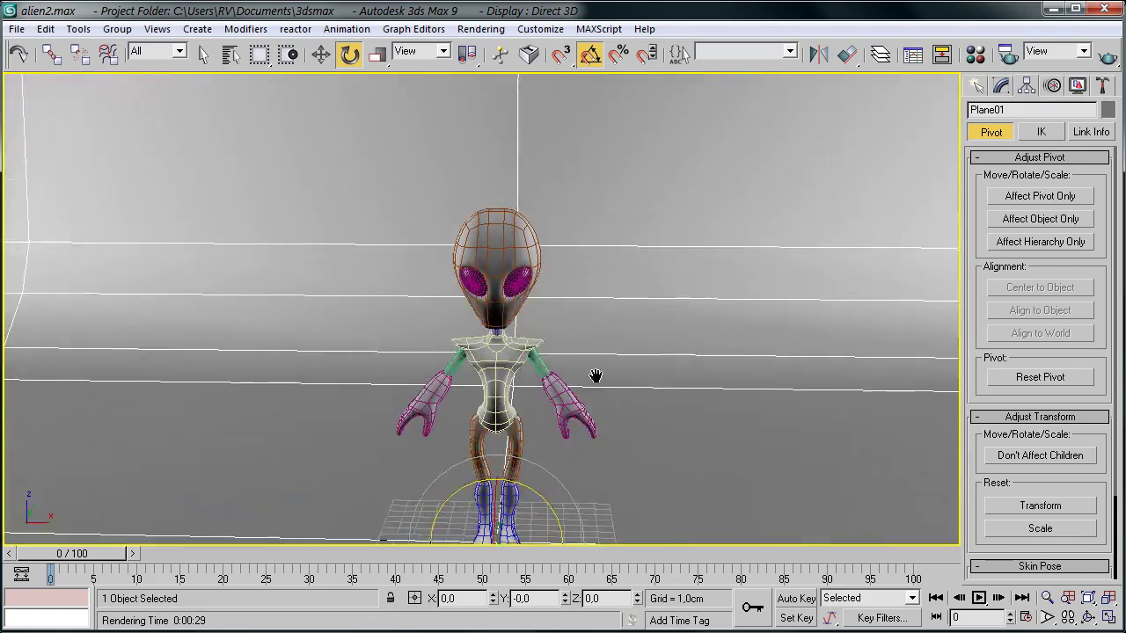
pyautogui.scroll(3, 596, 376)
pyautogui.scroll(4, 616, 264)
pyautogui.press('q')
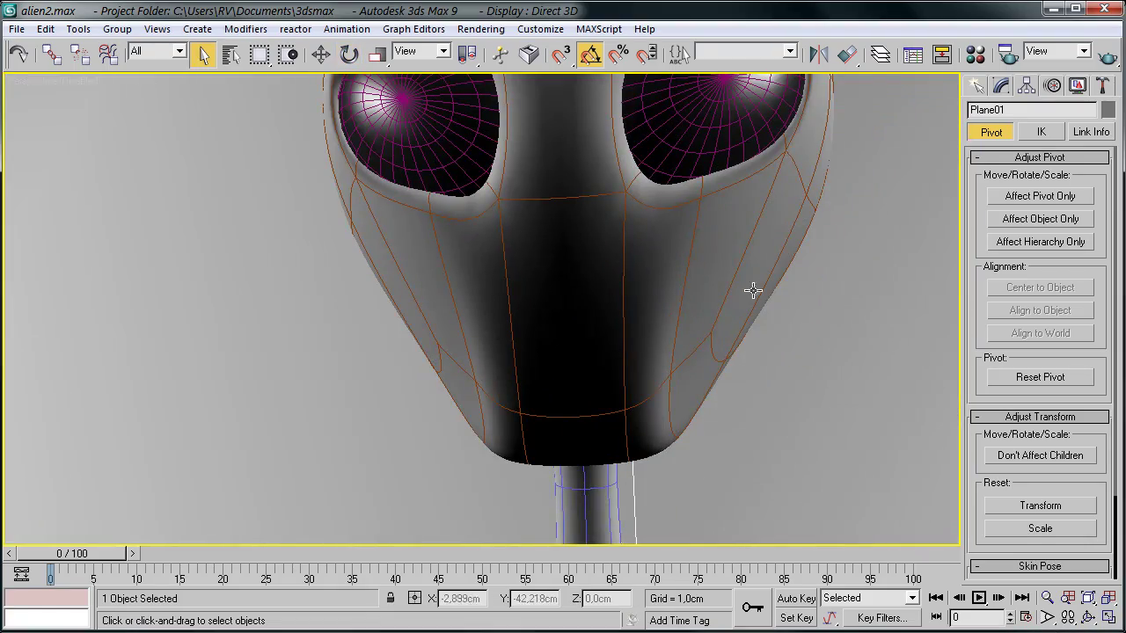
pyautogui.scroll(-1, 753, 290)
pyautogui.click(554, 322)
pyautogui.click(1016, 170)
# Cut new edges into the head's chin with Alt+C from the front view
pyautogui.moveTo(616, 352)
pyautogui.keyDown('alt'); pyautogui.mouseDown(button='middle')
pyautogui.moveTo(869, 393)
pyautogui.moveTo(500, 384)
pyautogui.mouseUp(button='middle'); pyautogui.keyUp('alt')
pyautogui.scroll(-5, 1109, 440)
pyautogui.scroll(10, 1108, 484)
pyautogui.scroll(-2, 1109, 546)
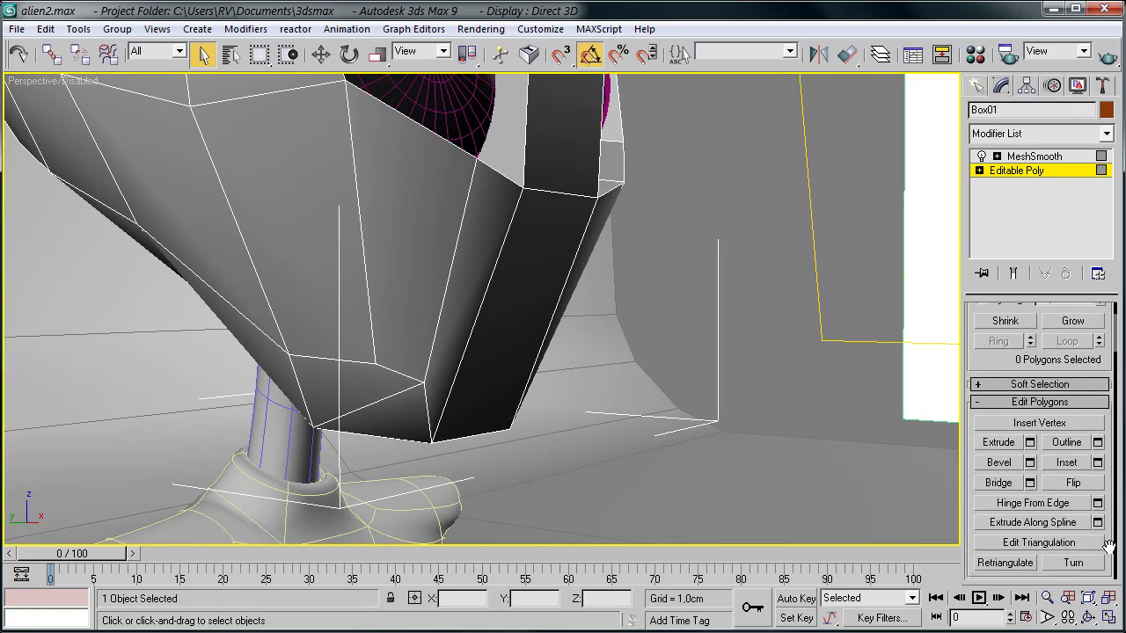
pyautogui.scroll(-5, 1108, 545)
pyautogui.scroll(2, 1108, 493)
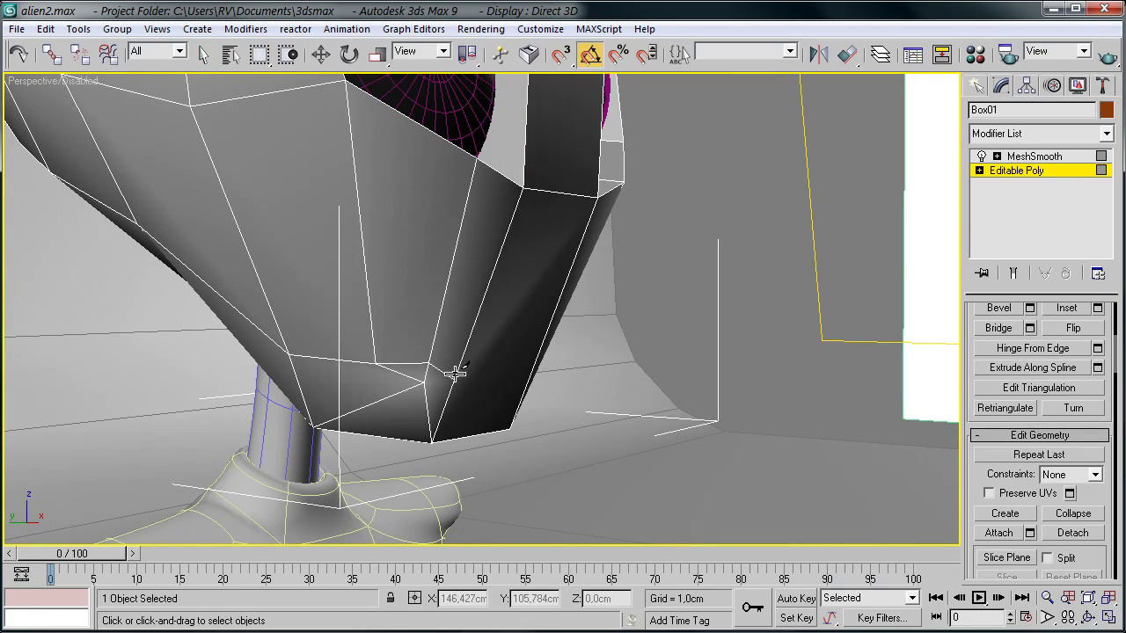
pyautogui.press('z')
pyautogui.scroll(2, 466, 388)
pyautogui.scroll(5, 597, 389)
pyautogui.scroll(3, 594, 497)
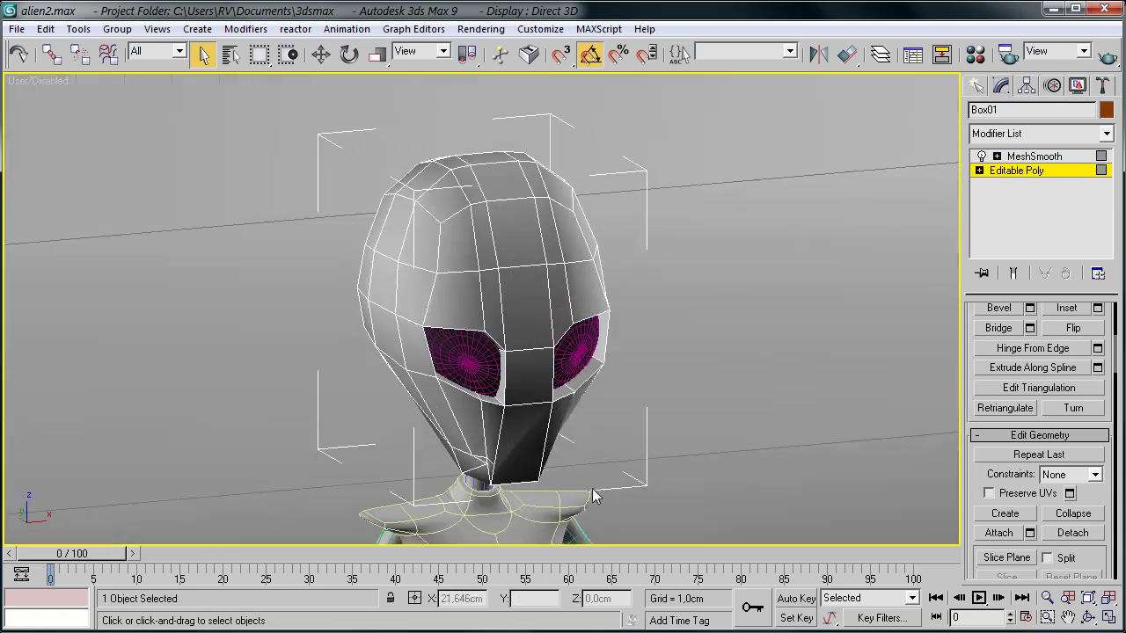
pyautogui.press('f')
pyautogui.scroll(3, 390, 340)
pyautogui.scroll(-2, 389, 339)
pyautogui.hotkey('alt', 'c')
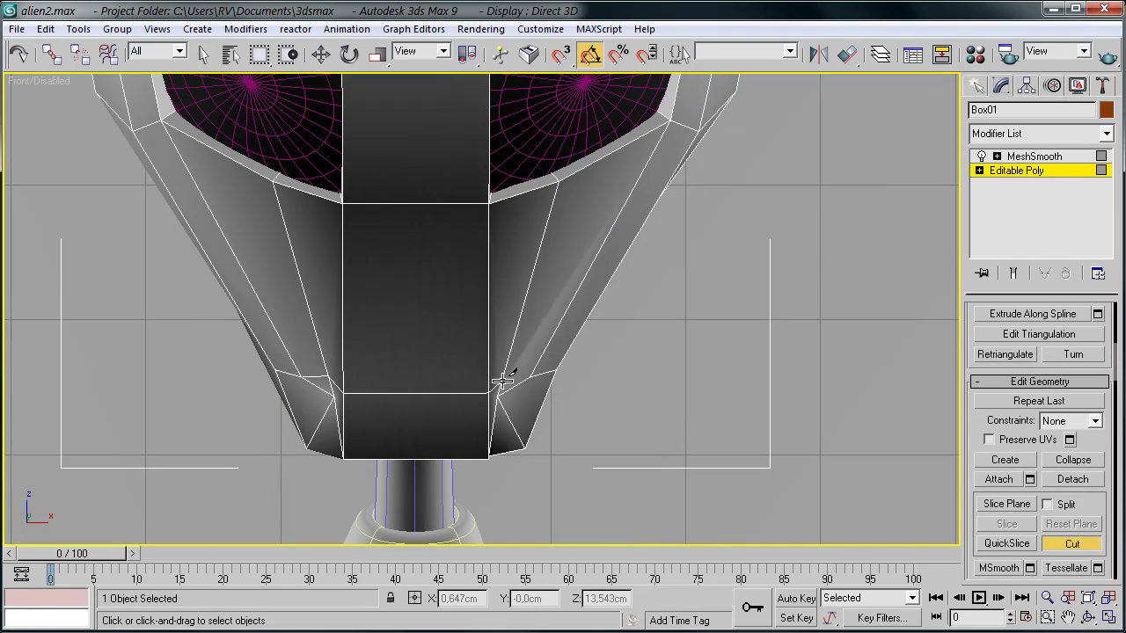
pyautogui.press('p')
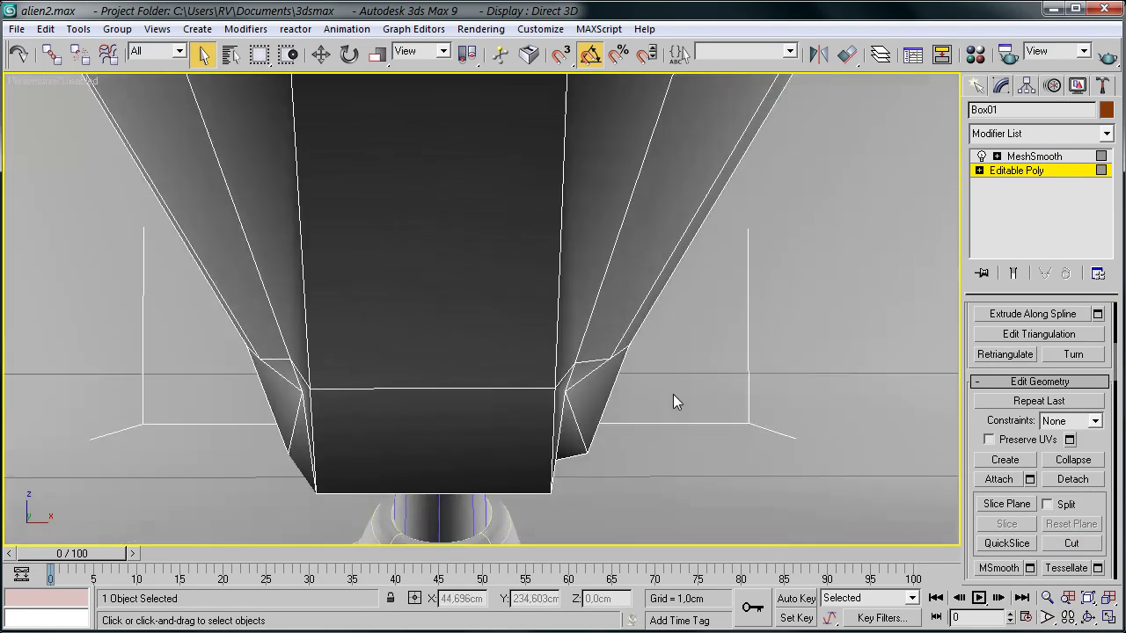
pyautogui.moveTo(673, 394)
pyautogui.keyDown('alt'); pyautogui.mouseDown(button='middle')
pyautogui.moveTo(616, 372)
pyautogui.moveTo(730, 398)
pyautogui.moveTo(641, 382)
pyautogui.mouseUp(button='middle'); pyautogui.keyUp('alt')
# Bevel the chin polygon strip inward to form a mouth slot
pyautogui.press('2')
pyautogui.press('w')
pyautogui.press('4')
pyautogui.click(545, 428)
pyautogui.hotkey('ctrl', 'shift', 'b')
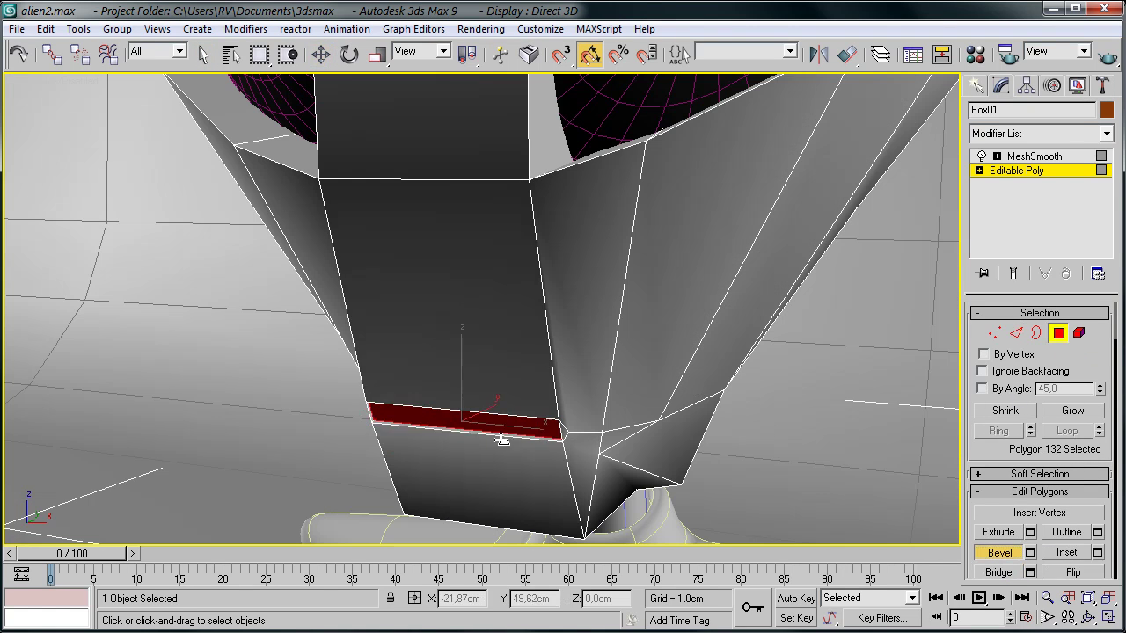
pyautogui.press('w')
pyautogui.keyDown('alt'); pyautogui.moveTo(465, 471); pyautogui.dragTo(428, 412, button='middle'); pyautogui.keyUp('alt')
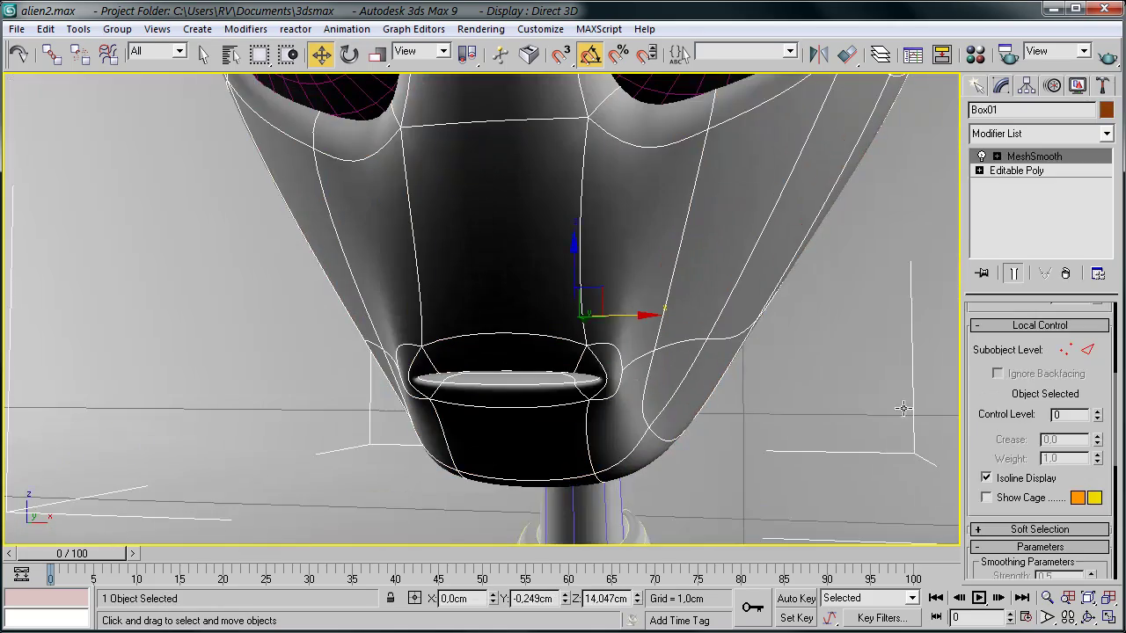
# Select the mouth slot's edges and upper face, then cut edges across the slot
pyautogui.click(1017, 170)
pyautogui.keyDown('alt'); pyautogui.moveTo(614, 384); pyautogui.dragTo(586, 413, button='middle'); pyautogui.keyUp('alt')
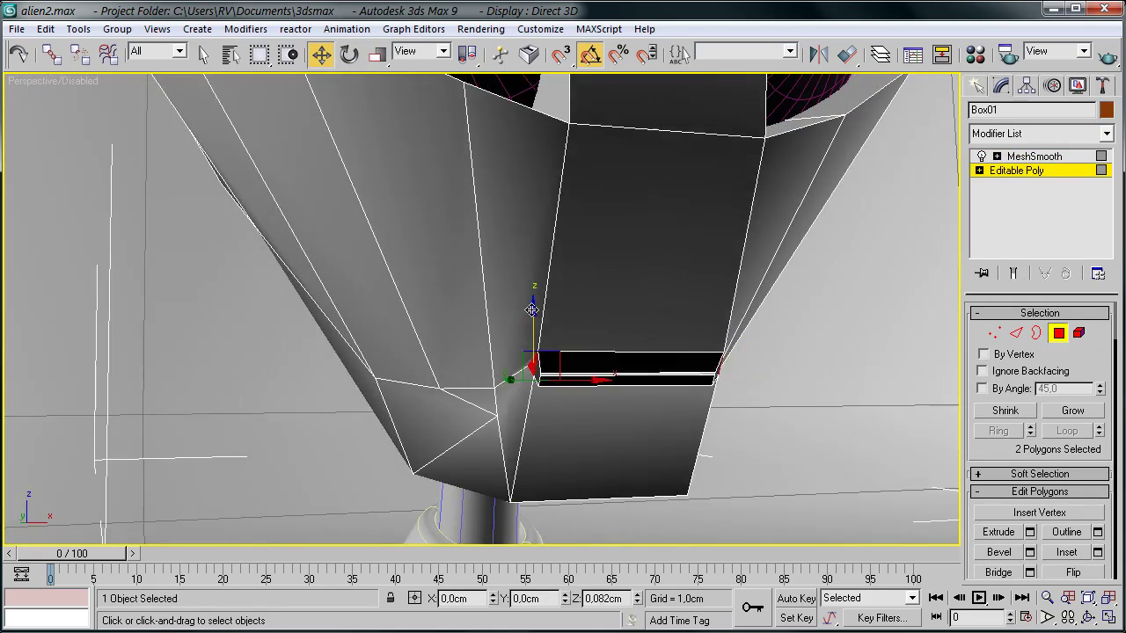
pyautogui.press('1')
pyautogui.scroll(5, 550, 351)
pyautogui.click(1016, 332)
pyautogui.click(1057, 333)
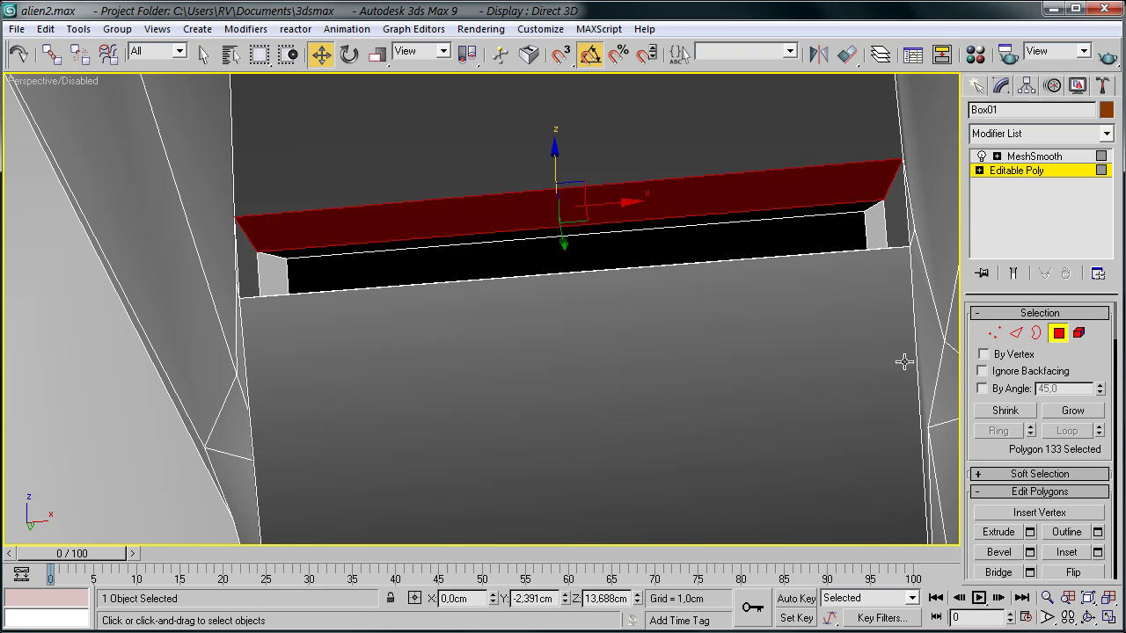
pyautogui.click(563, 141)
pyautogui.moveTo(1090, 528); pyautogui.dragTo(1089, 308)
pyautogui.click(1072, 456)
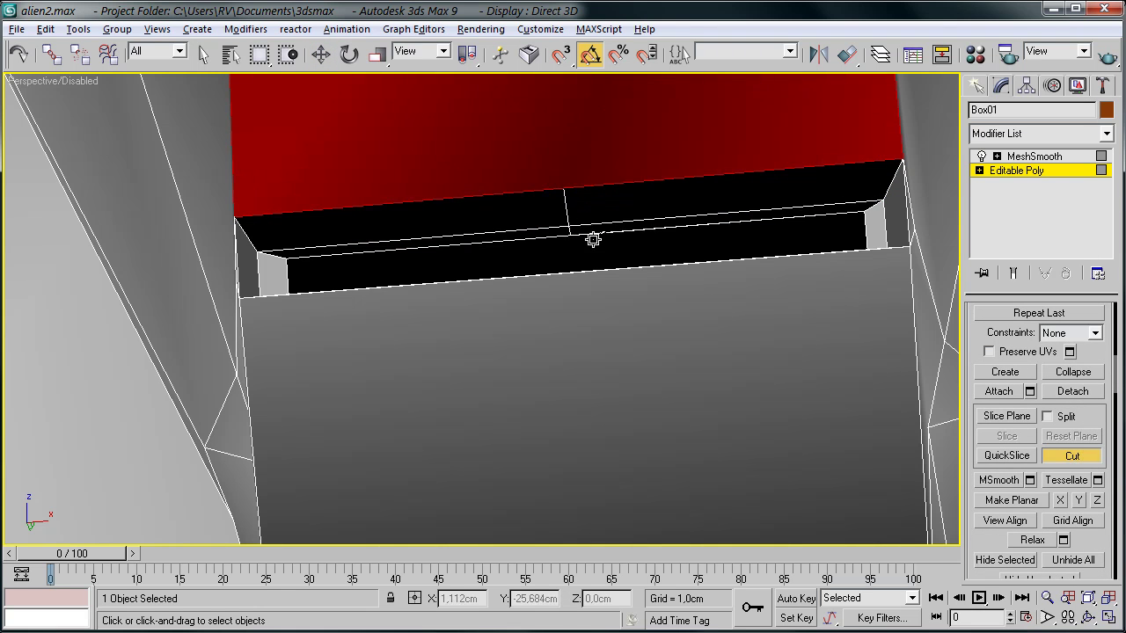
pyautogui.keyDown('alt'); pyautogui.moveTo(594, 239); pyautogui.dragTo(622, 256, button='middle'); pyautogui.keyUp('alt')
pyautogui.moveTo(704, 365)
pyautogui.keyDown('alt'); pyautogui.mouseDown(button='middle')
pyautogui.moveTo(563, 287)
pyautogui.moveTo(551, 246)
pyautogui.mouseUp(button='middle'); pyautogui.keyUp('alt')
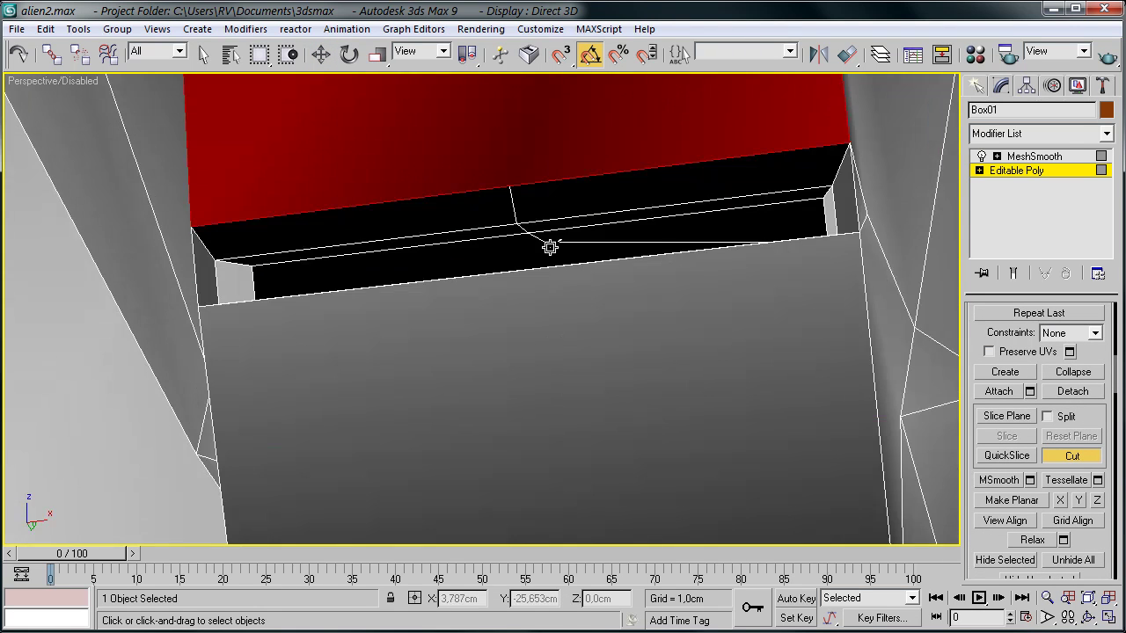
pyautogui.scroll(5, 573, 325)
pyautogui.scroll(-3, 581, 271)
pyautogui.scroll(3, 582, 271)
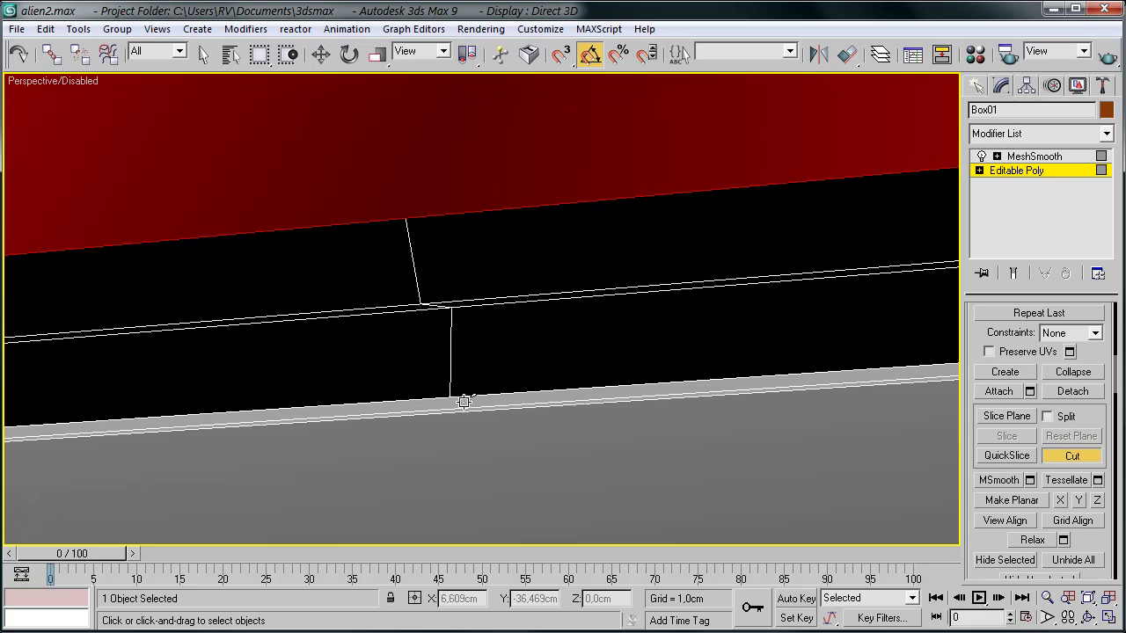
pyautogui.scroll(-3, 459, 396)
# Reposition the mouth polygons, then try TurboSmooth on the head and undo its collapse
pyautogui.press('4')
pyautogui.click(621, 395)
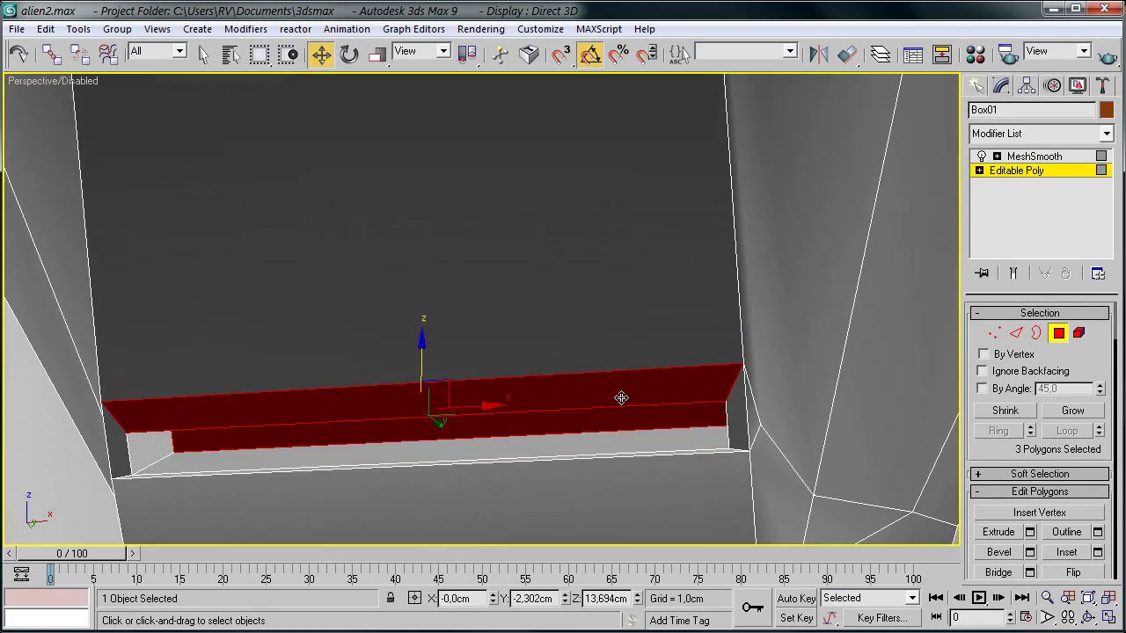
pyautogui.keyDown('alt'); pyautogui.moveTo(621, 395); pyautogui.dragTo(515, 266, button='middle'); pyautogui.keyUp('alt')
pyautogui.scroll(-5, 515, 266)
pyautogui.press('4')
pyautogui.click(246, 29)
pyautogui.click(396, 317)
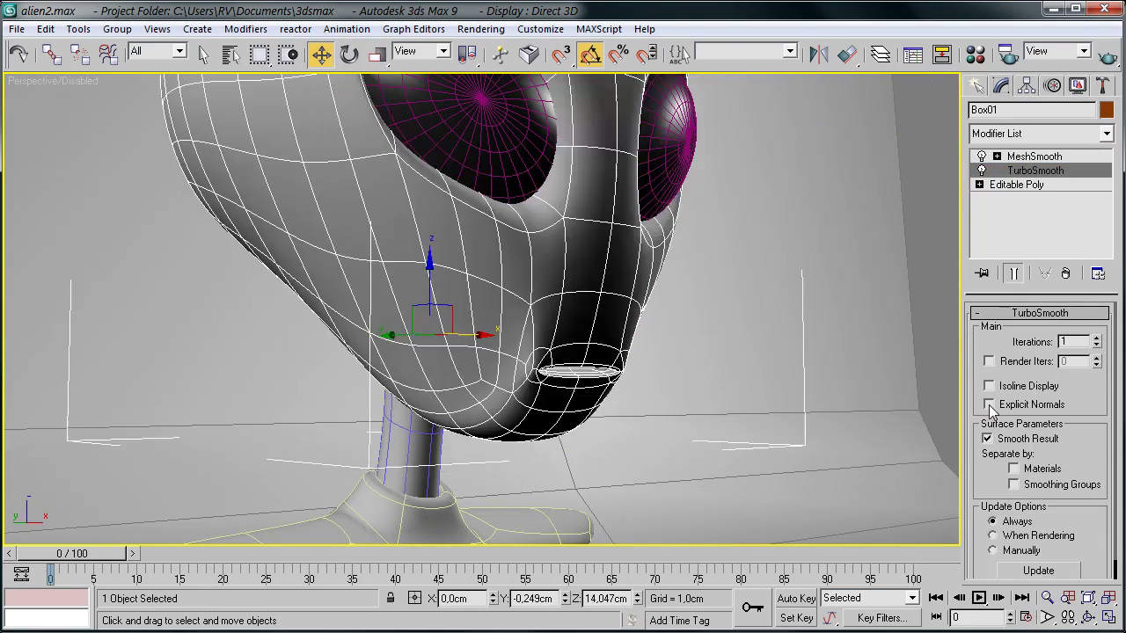
pyautogui.click(1034, 155)
pyautogui.scroll(5, 632, 376)
pyautogui.scroll(3, 632, 377)
pyautogui.press('Delete')
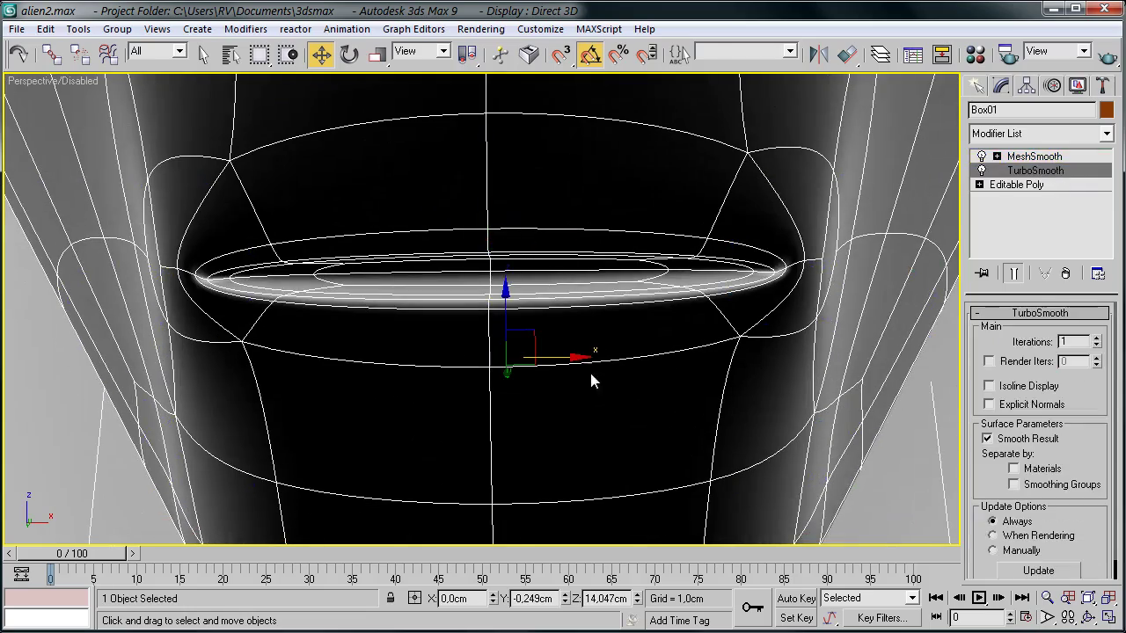
pyautogui.hotkey('ctrl', 'z')
# Select the vertices around the mouth on the low-poly head
pyautogui.press('1')
pyautogui.scroll(3, 515, 322)
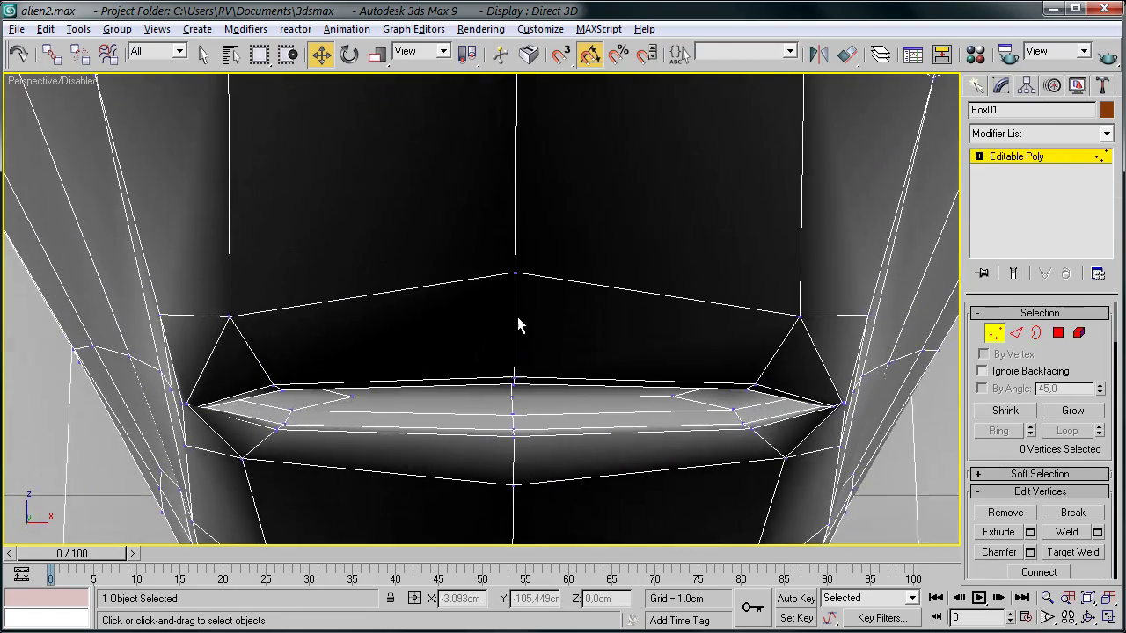
pyautogui.keyDown('ctrl'); pyautogui.click(498, 301); pyautogui.keyUp('ctrl')
pyautogui.press('l')
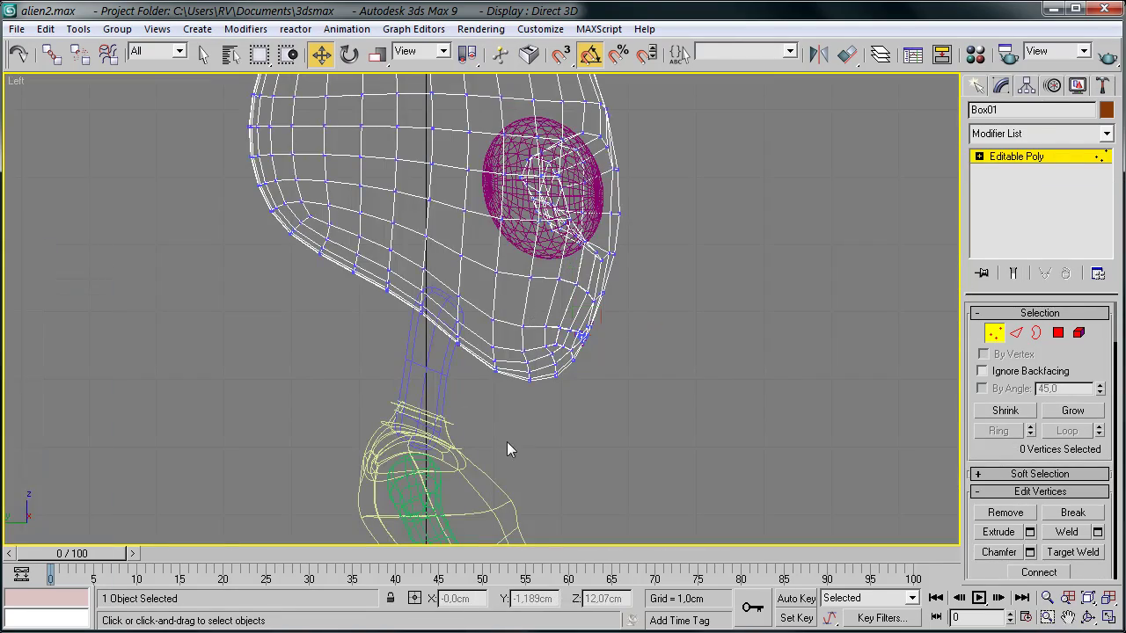
pyautogui.hotkey('ctrl', 'z')
pyautogui.press('p')
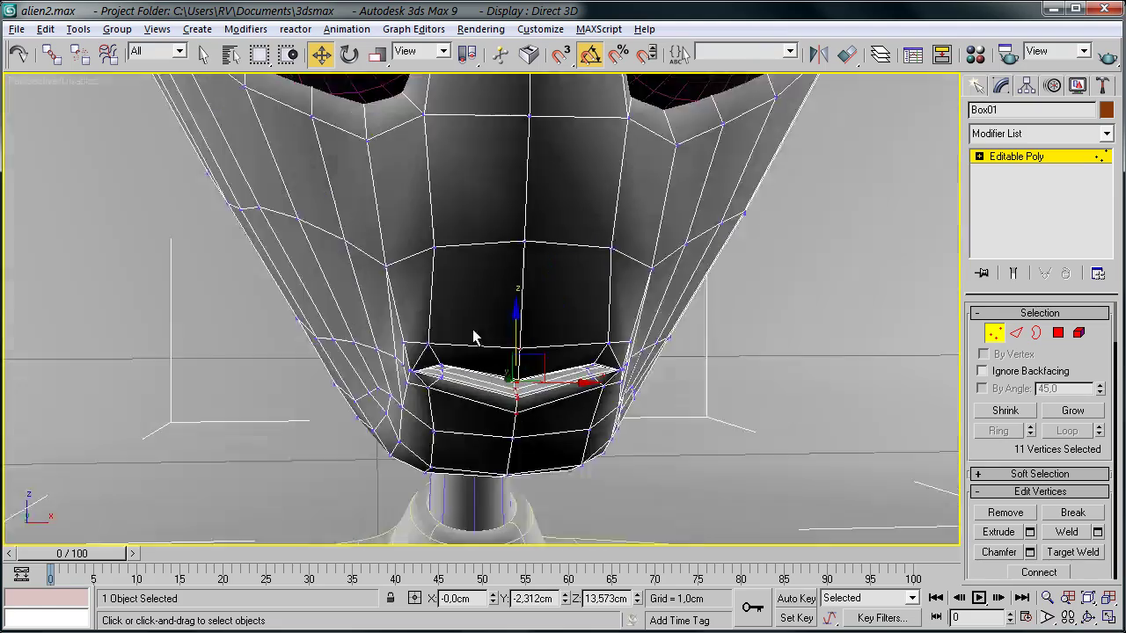
pyautogui.keyDown('alt'); pyautogui.moveTo(472, 329); pyautogui.dragTo(300, 267, button='middle'); pyautogui.keyUp('alt')
# Apply MeshSmooth with 3 iterations to the head and inspect the smoothed mouth
pyautogui.click(245, 28)
pyautogui.click(454, 296)
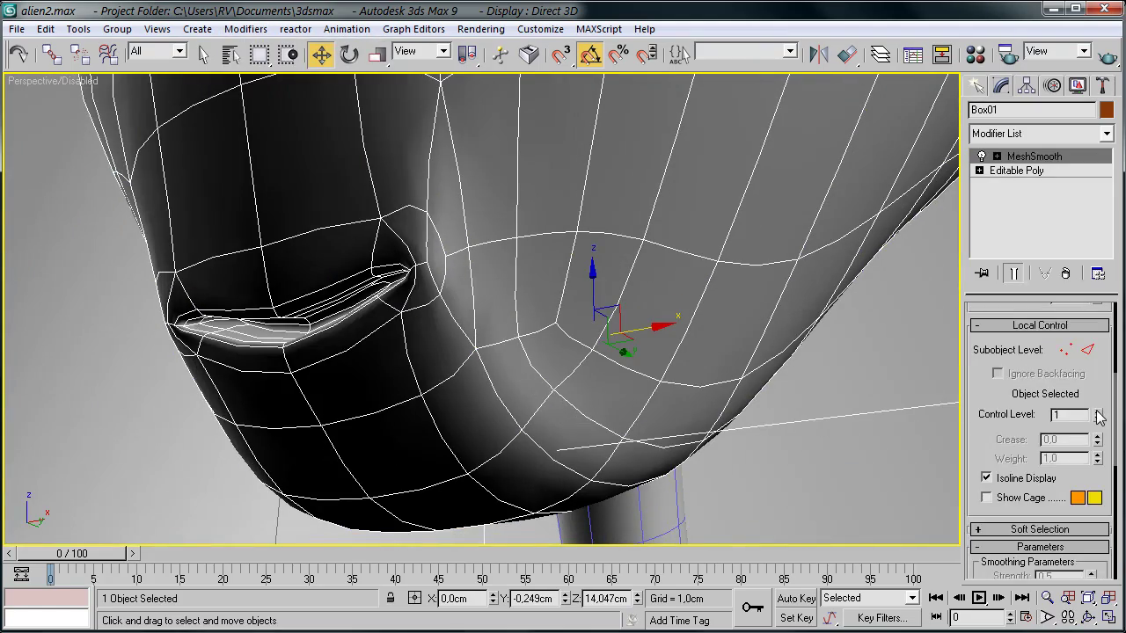
pyautogui.keyDown('alt'); pyautogui.moveTo(552, 335); pyautogui.dragTo(450, 234, button='middle'); pyautogui.keyUp('alt')
pyautogui.scroll(-5, 500, 297)
pyautogui.hotkey('ctrl', 'd')
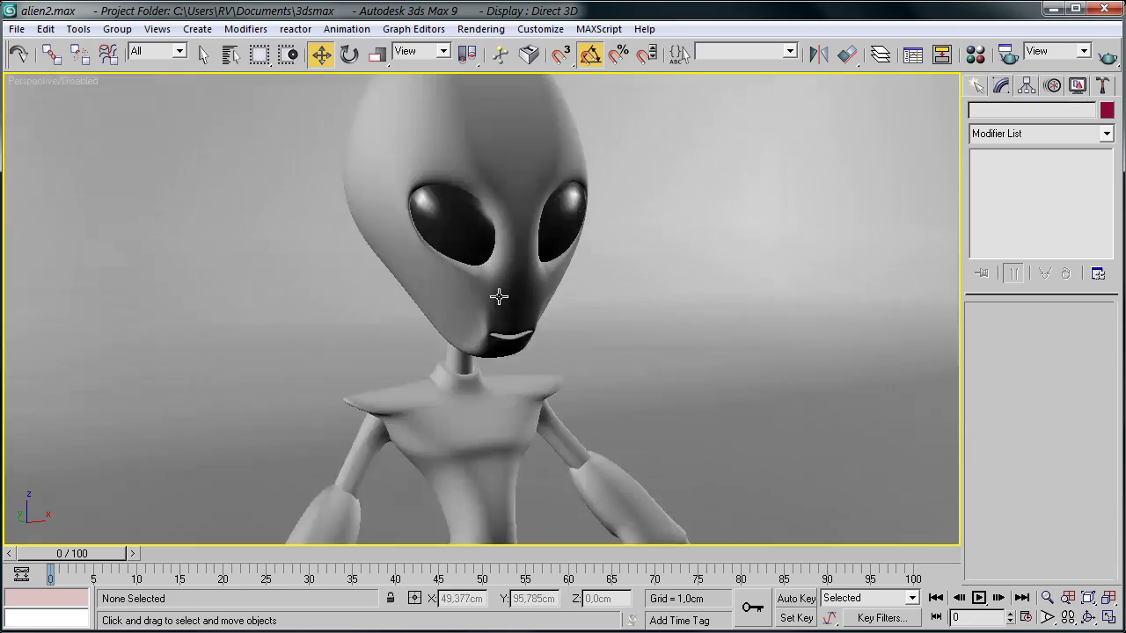
pyautogui.keyDown('alt'); pyautogui.moveTo(501, 297); pyautogui.dragTo(616, 292, button='middle'); pyautogui.keyUp('alt')
pyautogui.scroll(5, 370, 305)
pyautogui.scroll(-3, 370, 305)
# Reshape a mouth-corner vertex on the head's editable base mesh
pyautogui.click(370, 305)
pyautogui.click(1016, 170)
pyautogui.press('4')
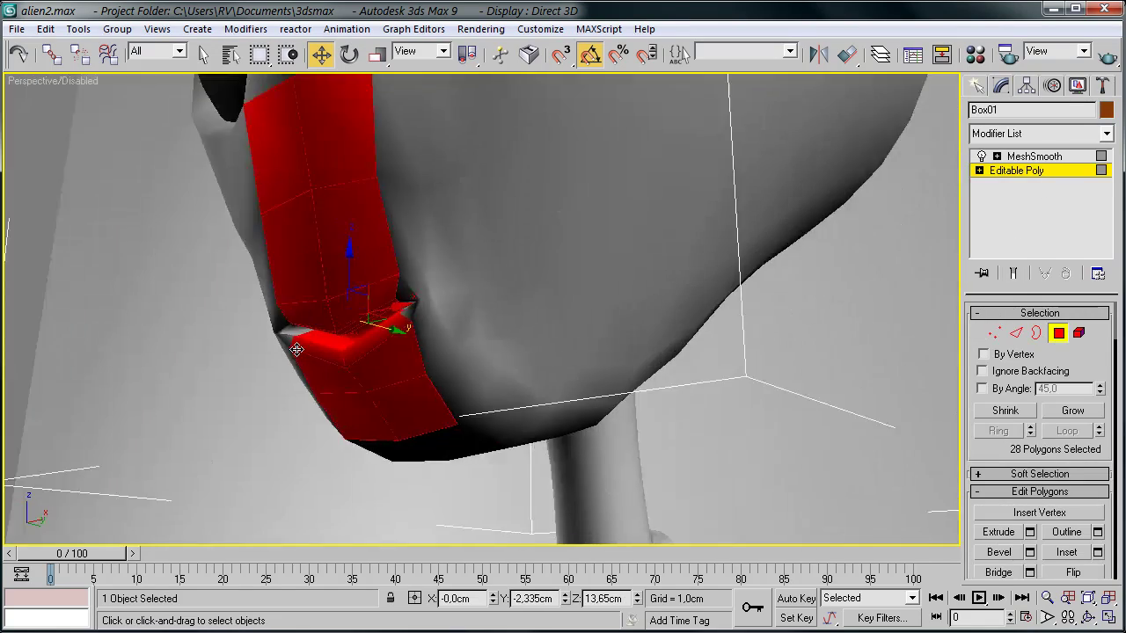
pyautogui.keyDown('alt'); pyautogui.moveTo(370, 305); pyautogui.dragTo(528, 352, button='middle'); pyautogui.keyUp('alt')
pyautogui.scroll(3, 616, 376)
pyautogui.moveTo(616, 375)
pyautogui.keyDown('alt'); pyautogui.mouseDown(button='middle')
pyautogui.moveTo(681, 373)
pyautogui.moveTo(312, 359)
pyautogui.mouseUp(button='middle'); pyautogui.keyUp('alt')
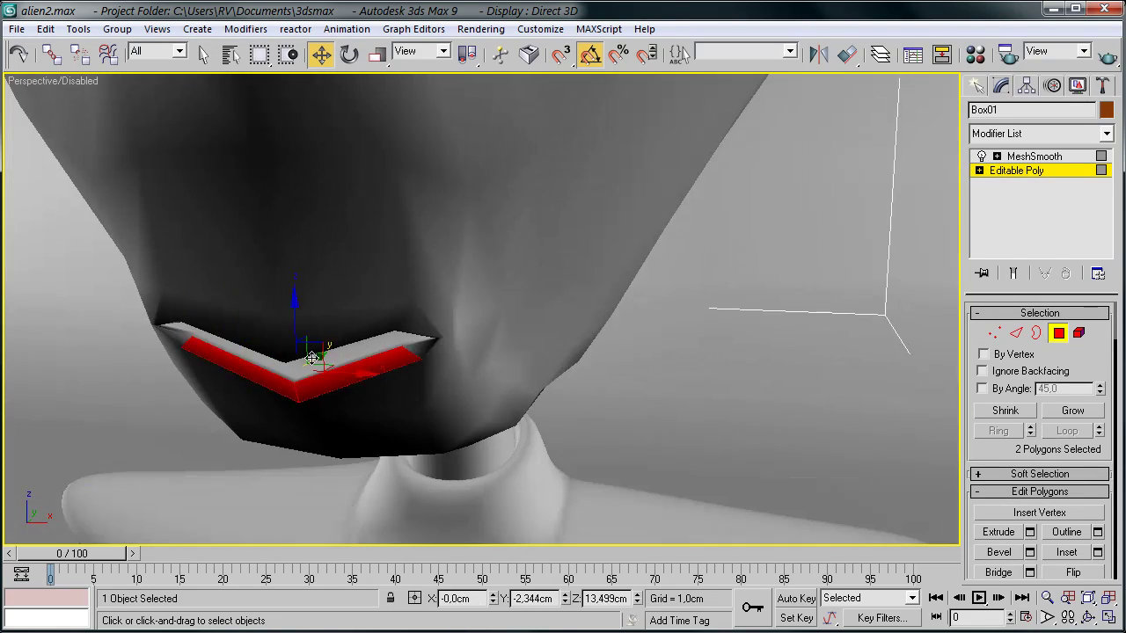
pyautogui.click(293, 405)
pyautogui.scroll(3, 292, 404)
pyautogui.keyDown('alt'); pyautogui.moveTo(292, 405); pyautogui.dragTo(202, 317, button='middle'); pyautogui.keyUp('alt')
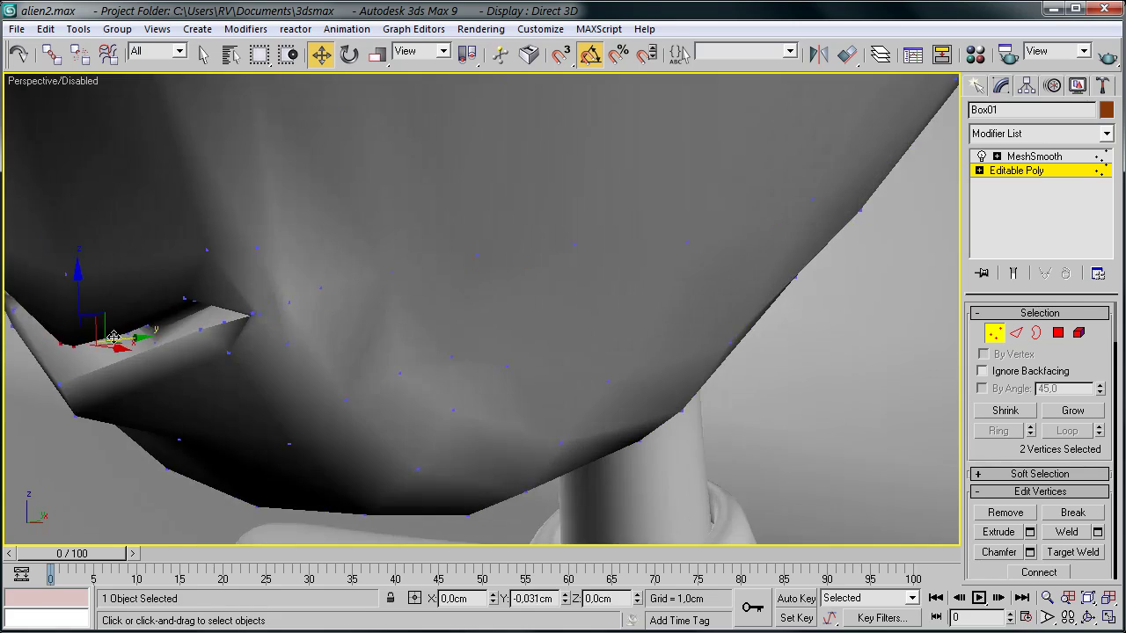
# Deselect the head and orbit to face the alien's front
pyautogui.moveTo(114, 337)
pyautogui.keyDown('alt'); pyautogui.mouseDown(button='middle')
pyautogui.moveTo(794, 258)
pyautogui.moveTo(613, 289)
pyautogui.moveTo(749, 227)
pyautogui.mouseUp(button='middle'); pyautogui.keyUp('alt')
pyautogui.click(749, 227)
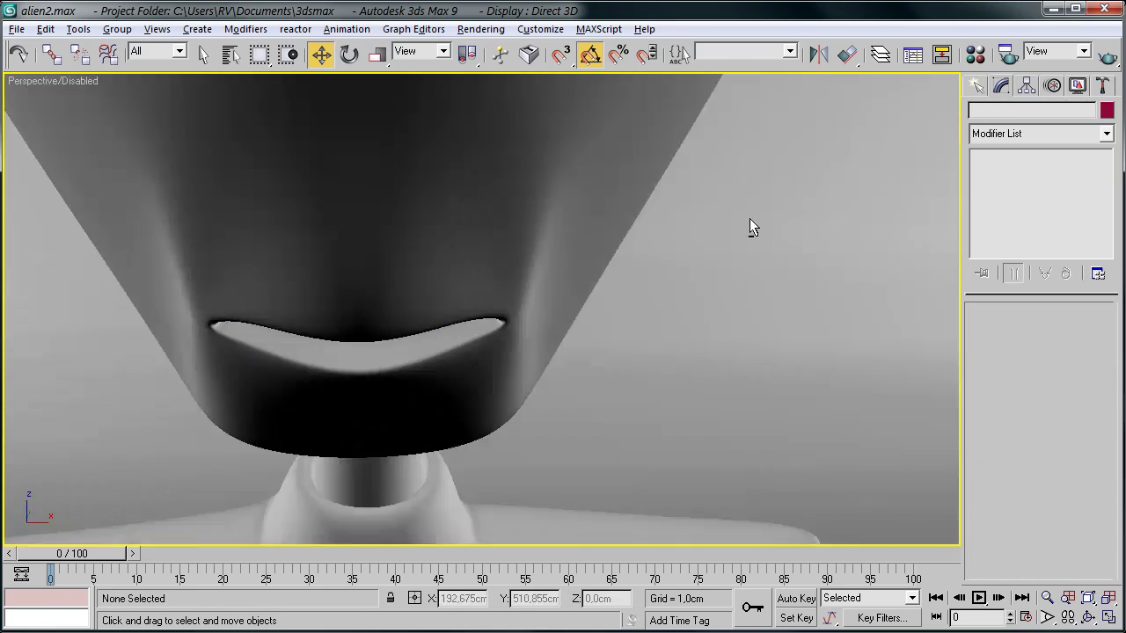
pyautogui.scroll(-5, 749, 227)
pyautogui.keyDown('alt'); pyautogui.moveTo(586, 206); pyautogui.dragTo(488, 272, button='middle'); pyautogui.keyUp('alt')
pyautogui.scroll(-4, 488, 272)
# Select the torso, chest and lowered arm pieces to pose the wave
pyautogui.scroll(2, 528, 406)
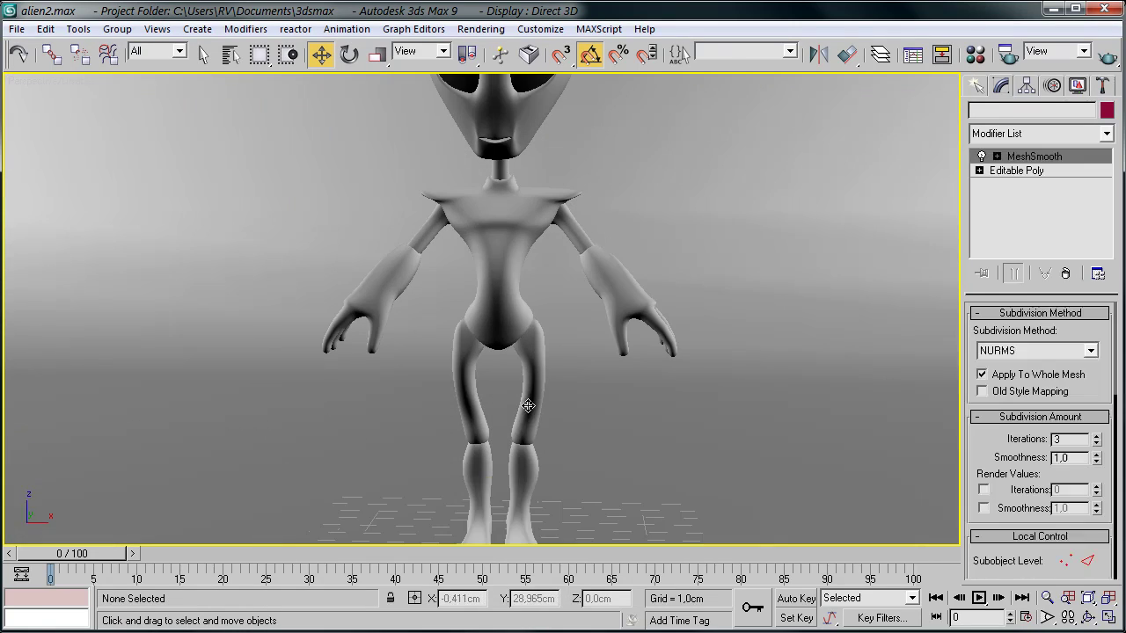
pyautogui.click(527, 406)
pyautogui.scroll(-2, 547, 395)
pyautogui.click(478, 356)
pyautogui.scroll(-5, 478, 520)
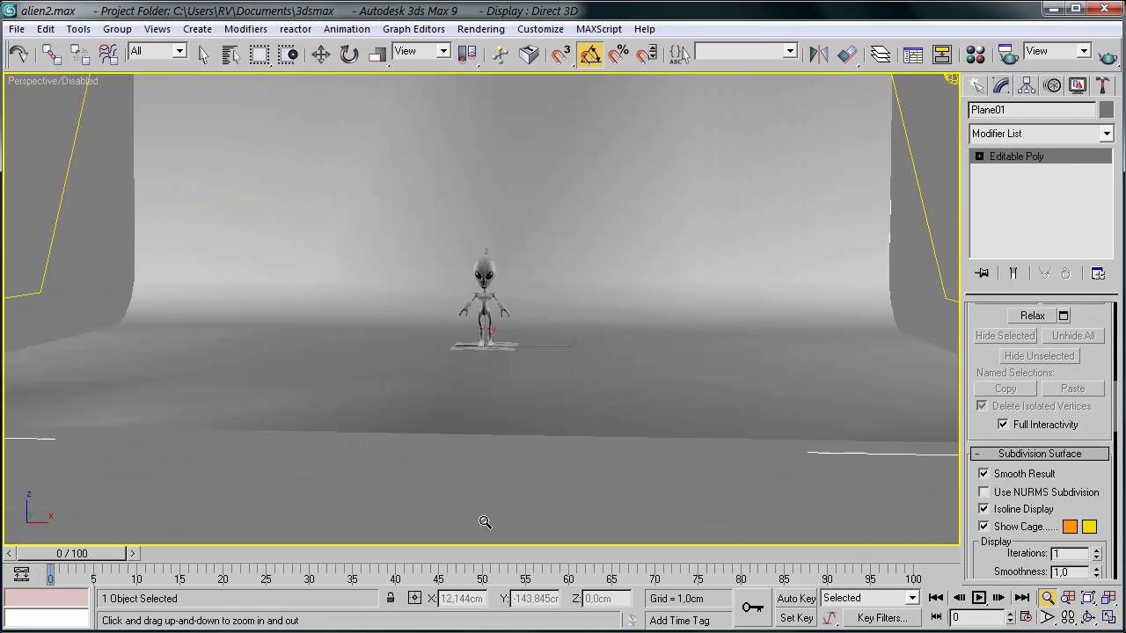
pyautogui.scroll(6, 558, 355)
pyautogui.scroll(-3, 522, 292)
pyautogui.click(378, 369)
pyautogui.moveTo(379, 369)
pyautogui.keyDown('alt'); pyautogui.mouseDown(button='middle')
pyautogui.moveTo(457, 290)
pyautogui.moveTo(546, 279)
pyautogui.mouseUp(button='middle'); pyautogui.keyUp('alt')
pyautogui.moveTo(593, 323)
pyautogui.keyDown('alt'); pyautogui.mouseDown(button='middle')
pyautogui.moveTo(515, 297)
pyautogui.moveTo(711, 337)
pyautogui.moveTo(517, 367)
pyautogui.moveTo(645, 376)
pyautogui.mouseUp(button='middle'); pyautogui.keyUp('alt')
pyautogui.click(529, 309)
pyautogui.click(517, 367)
pyautogui.scroll(-3, 516, 367)
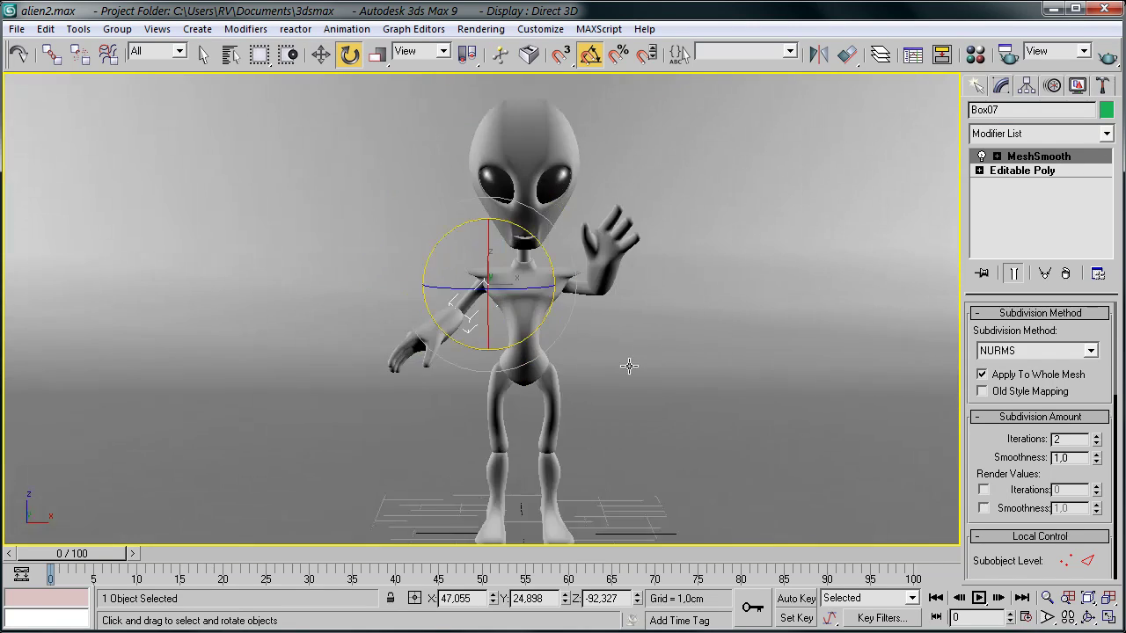
# Set the render output to 1920 × 1080 and zoom out to frame the whole alien
pyautogui.press('F10')
pyautogui.write('1920')
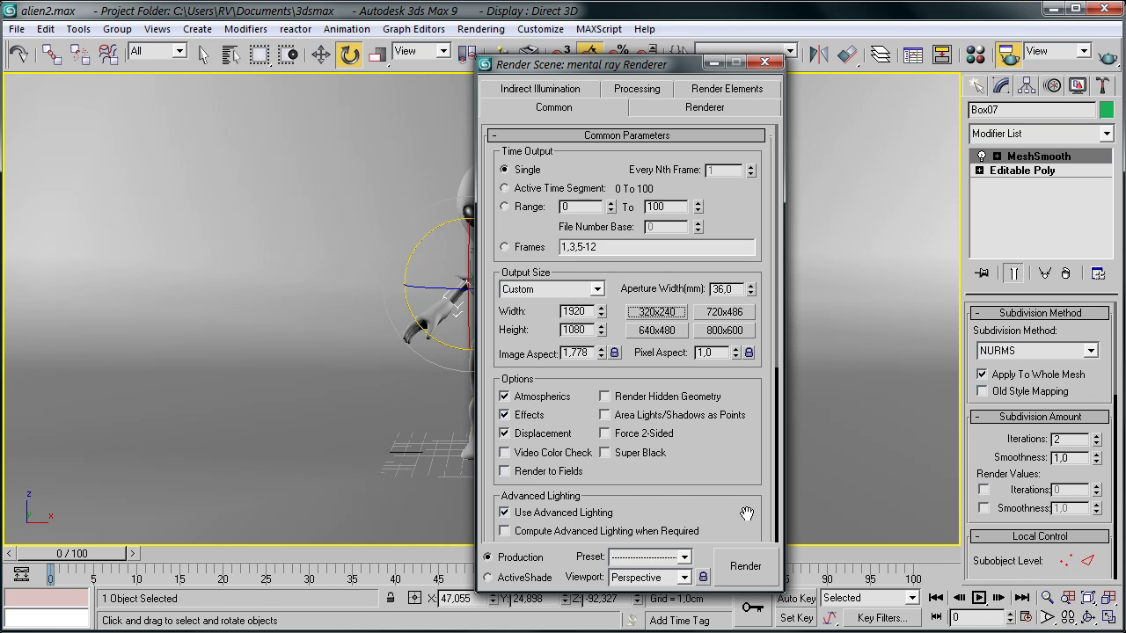
pyautogui.moveTo(674, 68); pyautogui.dragTo(882, 74)
pyautogui.click(457, 458)
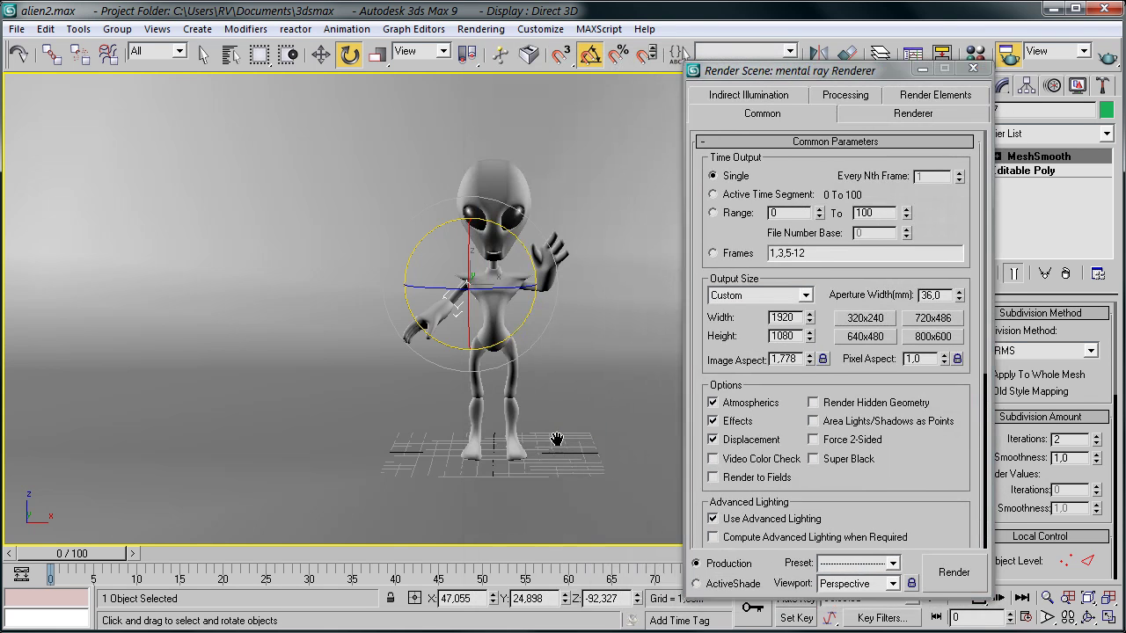
pyautogui.scroll(3, 442, 288)
pyautogui.keyDown('alt'); pyautogui.moveTo(531, 284); pyautogui.dragTo(480, 377, button='middle'); pyautogui.keyUp('alt')
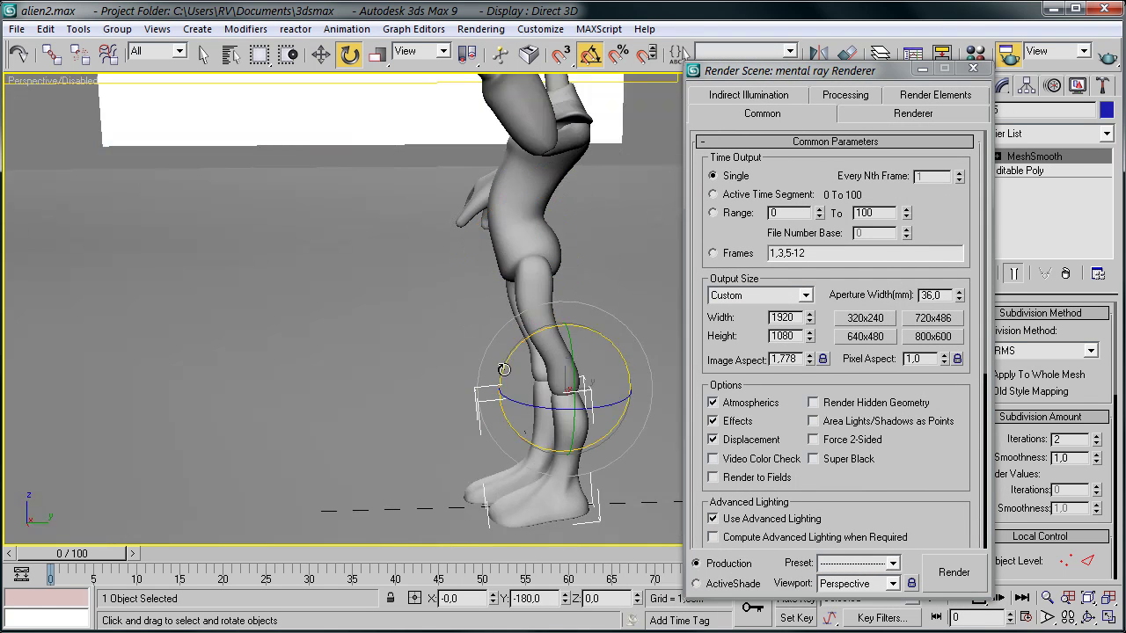
pyautogui.keyDown('alt'); pyautogui.moveTo(470, 235); pyautogui.dragTo(961, 165, button='middle'); pyautogui.keyUp('alt')
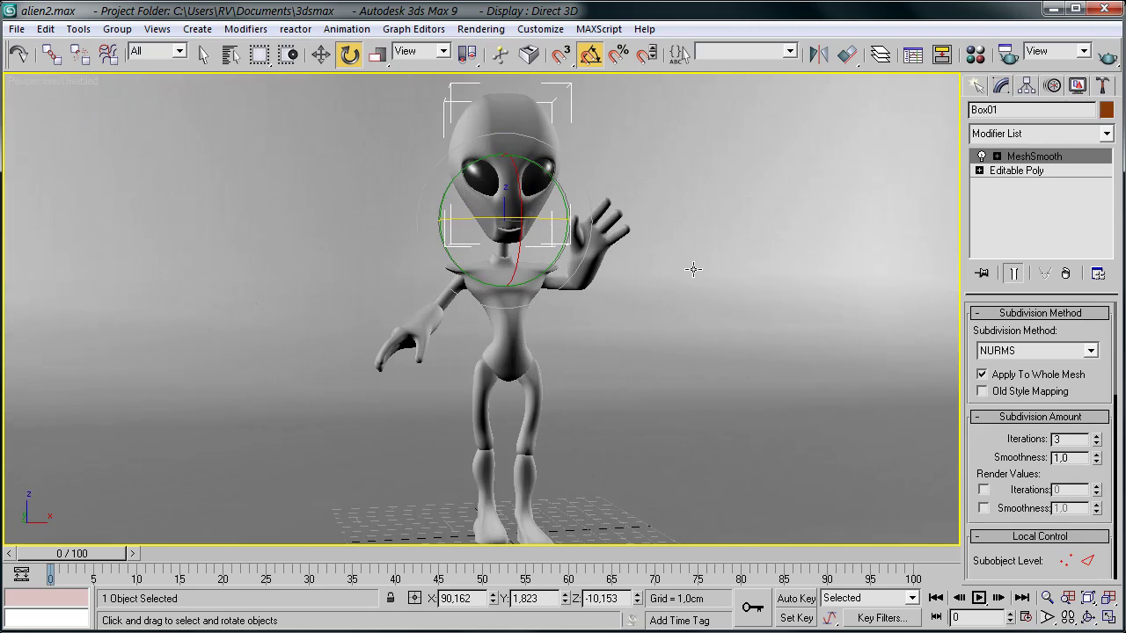
pyautogui.scroll(-2, 693, 269)
pyautogui.hotkey('alt', 'z')
pyautogui.moveTo(553, 420); pyautogui.dragTo(585, 414, button='middle')
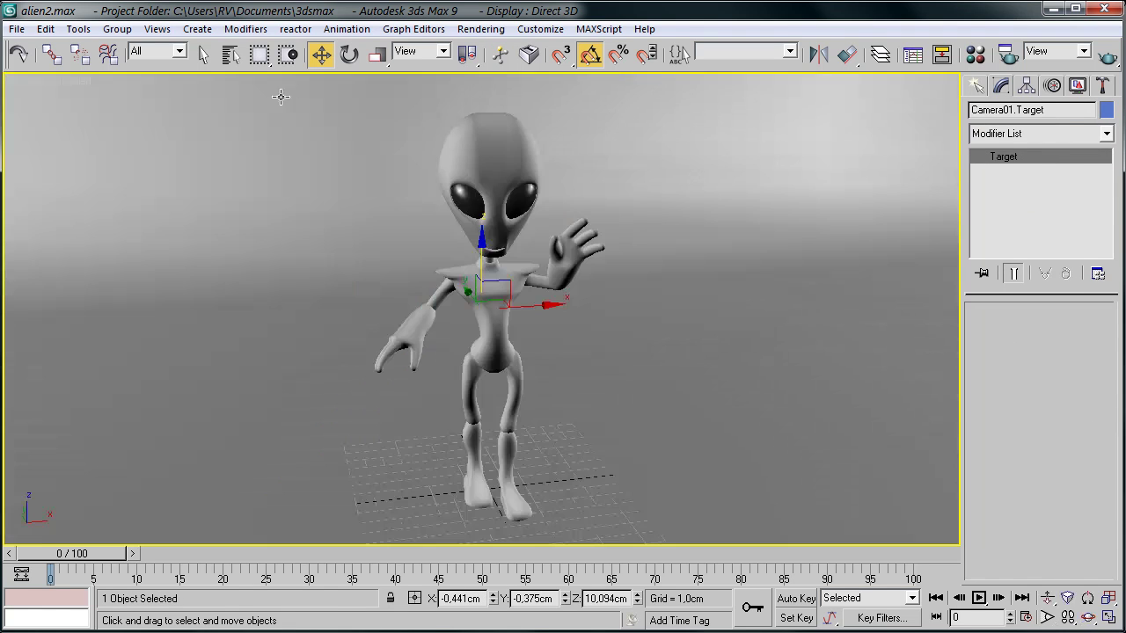
# Switch to four viewports and check the camera, its target and the alien's hand
pyautogui.click(1110, 617)
pyautogui.click(582, 401)
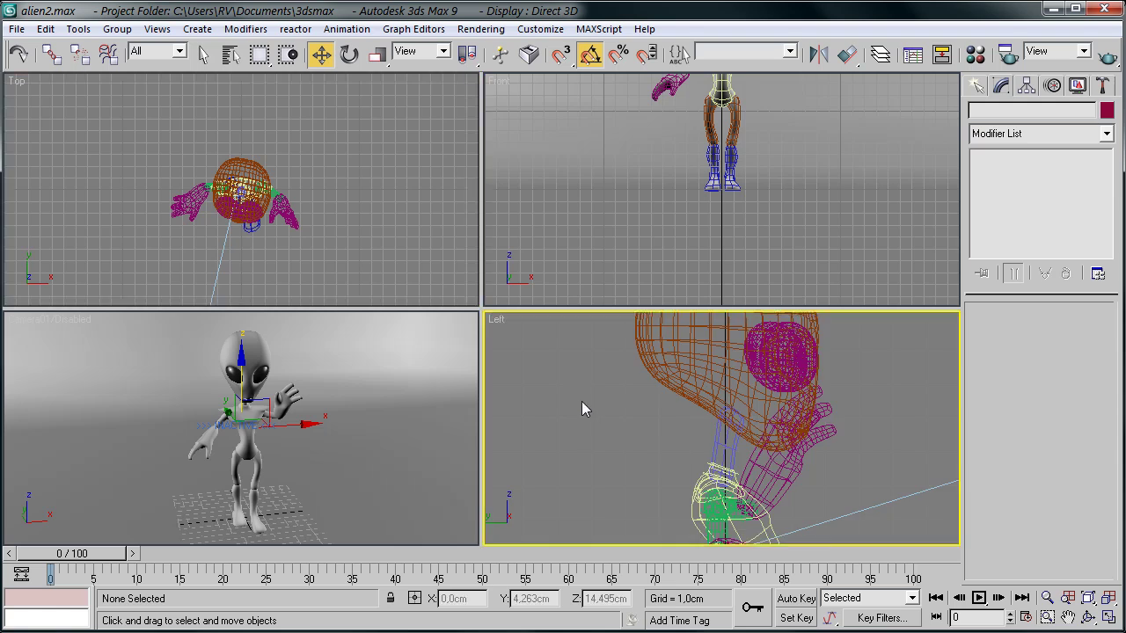
pyautogui.click(847, 391)
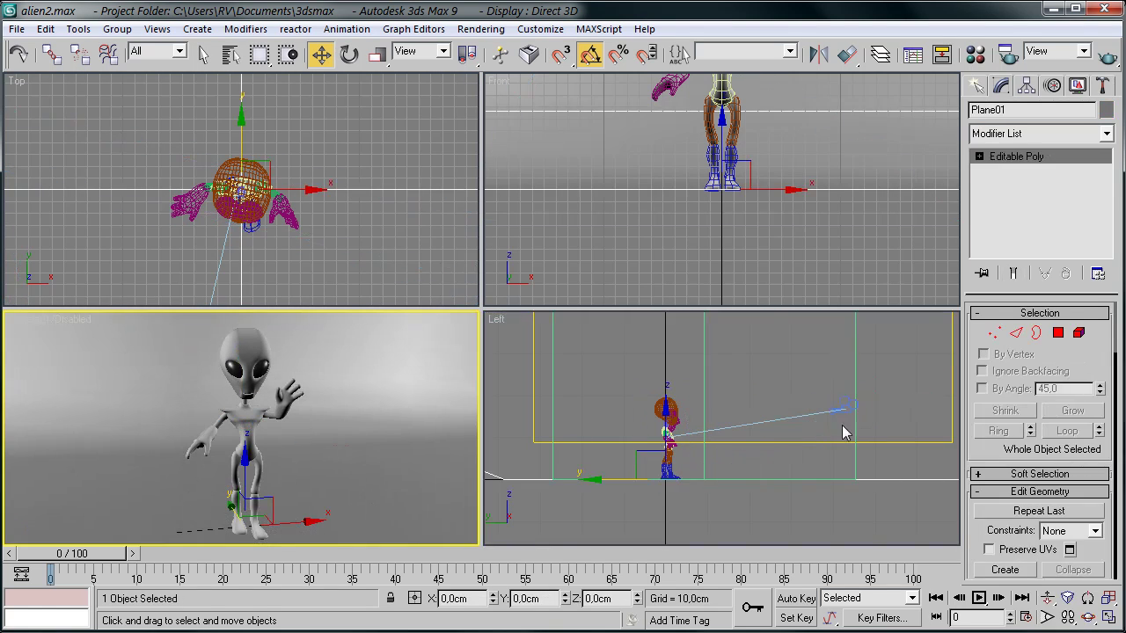
pyautogui.scroll(5, 648, 382)
pyautogui.click(576, 419)
pyautogui.click(616, 475)
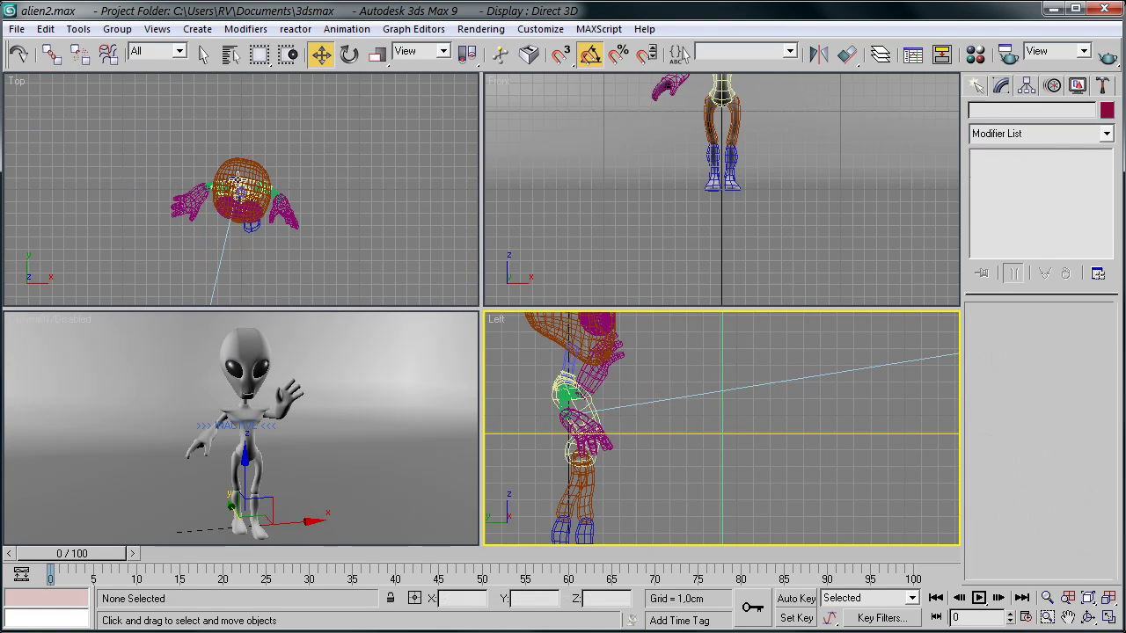
pyautogui.click(216, 195)
pyautogui.scroll(5, 604, 458)
pyautogui.scroll(-3, 564, 348)
pyautogui.scroll(-4, 564, 347)
pyautogui.click(591, 414)
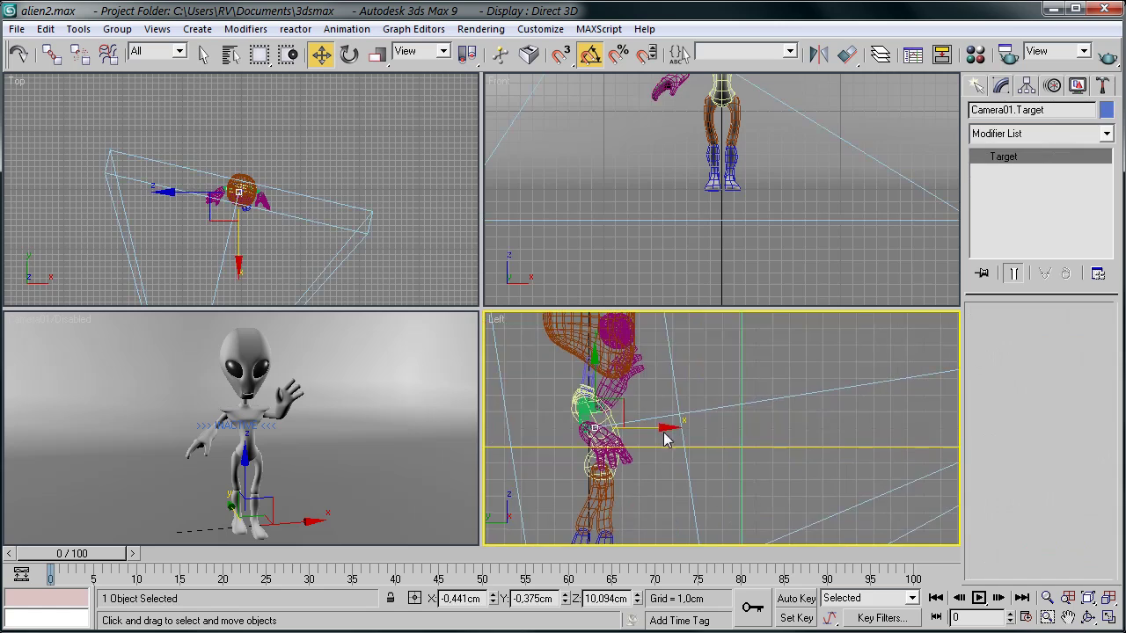
pyautogui.click(817, 378)
# Render from Camera01, then set the output width to 3200
pyautogui.press('F10')
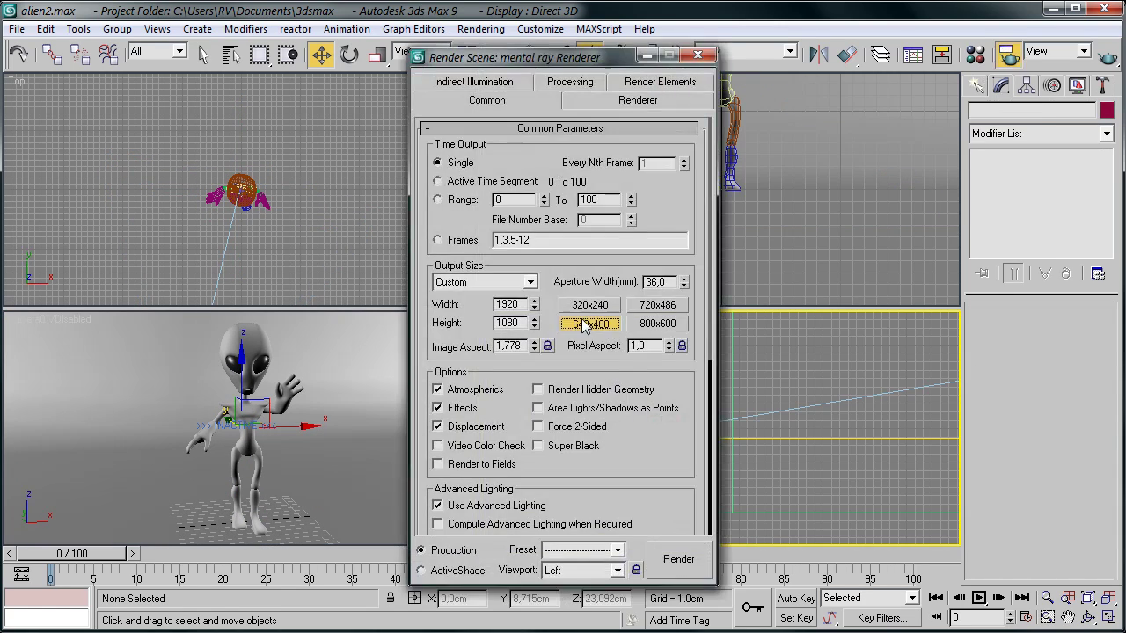
pyautogui.click(564, 609)
pyautogui.click(667, 553)
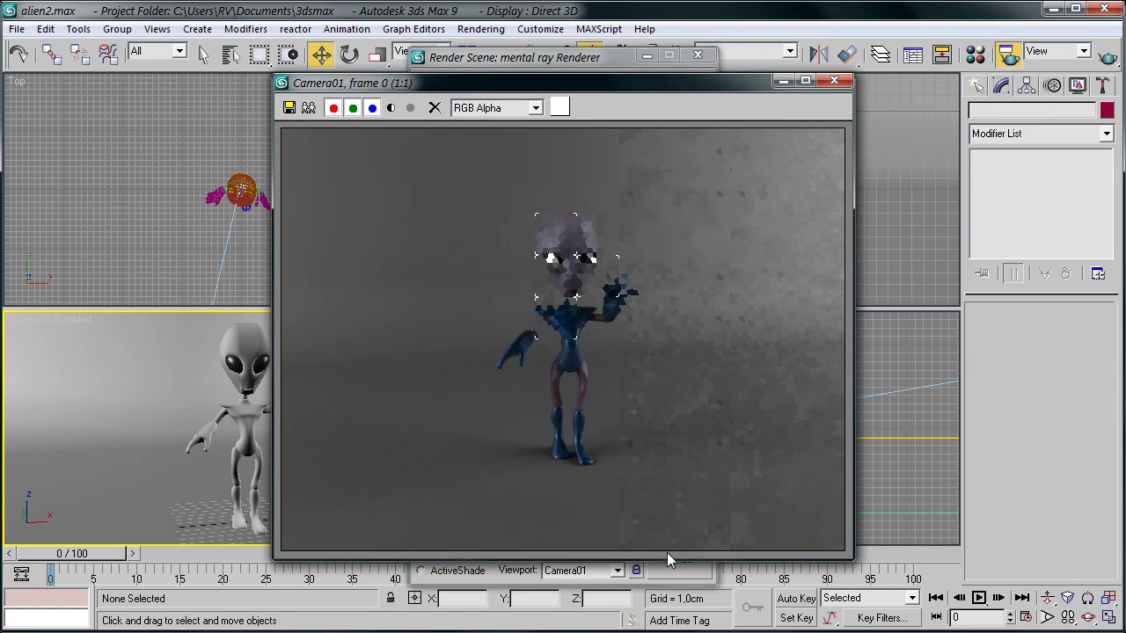
pyautogui.click(834, 80)
pyautogui.doubleClick(509, 305)
pyautogui.write('3200')
pyautogui.press('Tab')
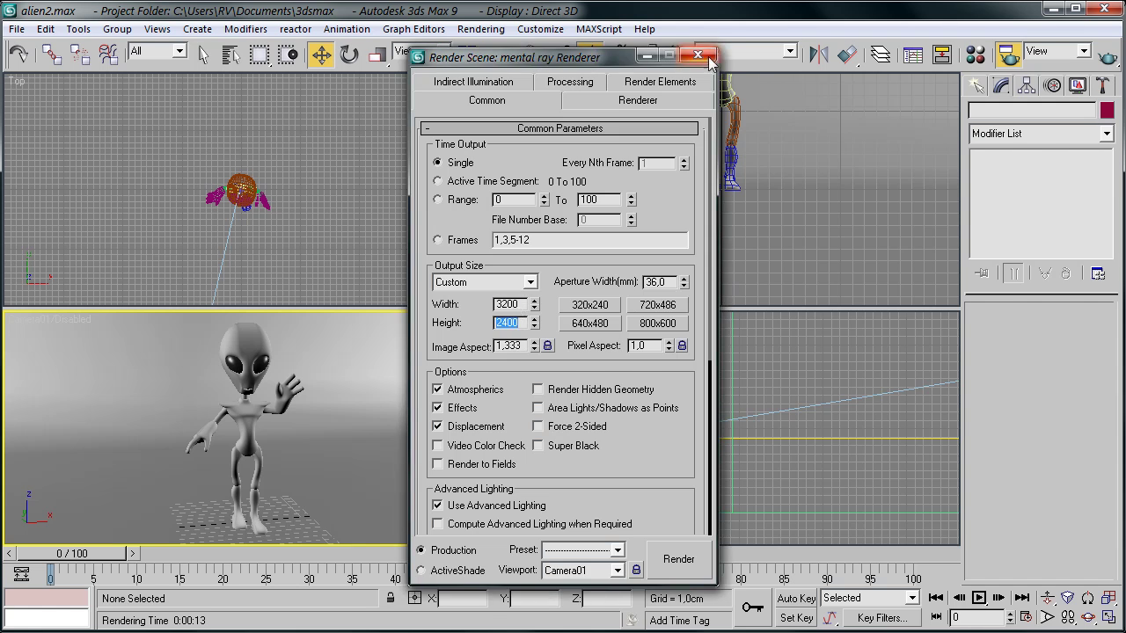
# Re-render Camera01 at 3200 × 2400, then close the render windows
pyautogui.click(708, 59)
pyautogui.click(850, 408)
pyautogui.press('F10')
pyautogui.click(678, 558)
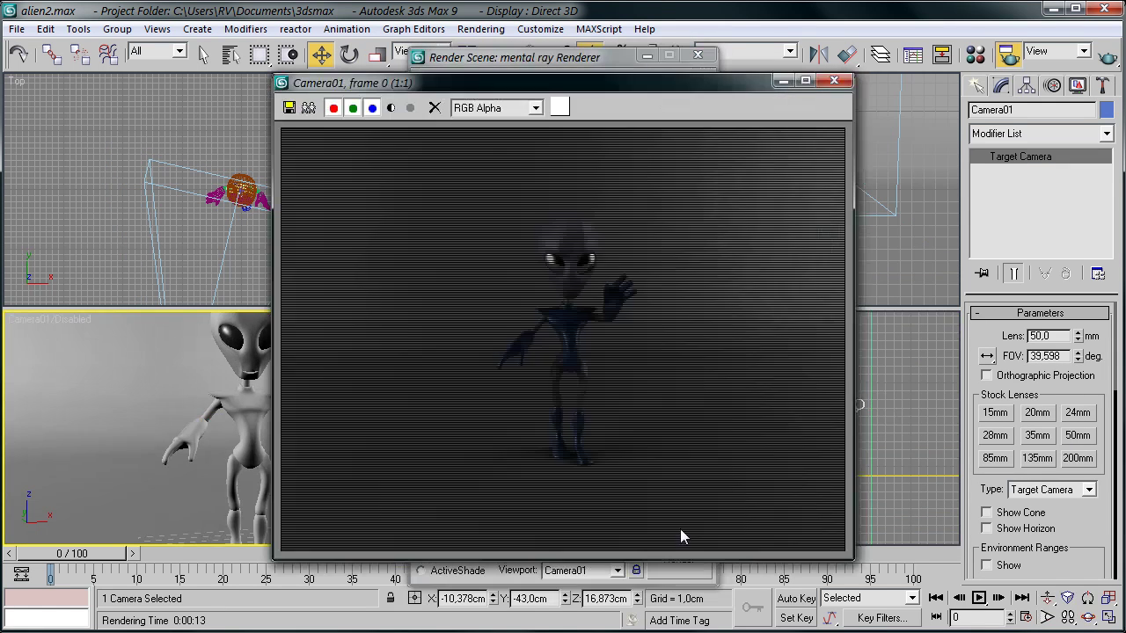
pyautogui.click(834, 80)
pyautogui.click(697, 55)
pyautogui.click(905, 427)
# Maximize the Perspective view and select the Photometric light category
pyautogui.click(1110, 618)
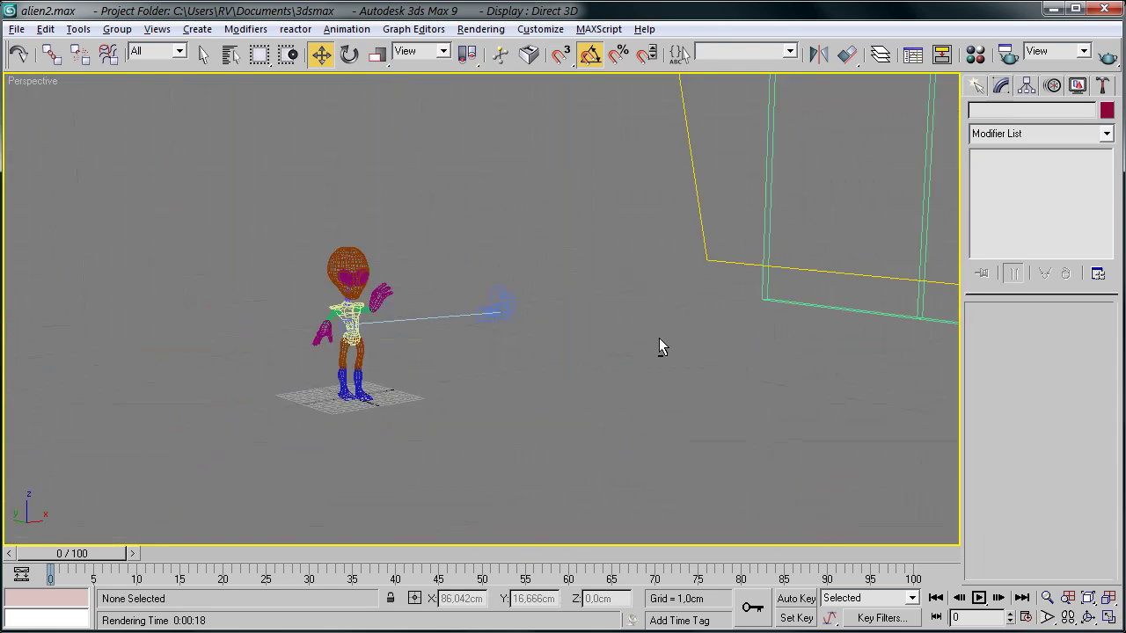
pyautogui.rightClick(26, 81)
pyautogui.click(100, 115)
pyautogui.click(976, 85)
pyautogui.click(1024, 115)
pyautogui.click(1041, 139)
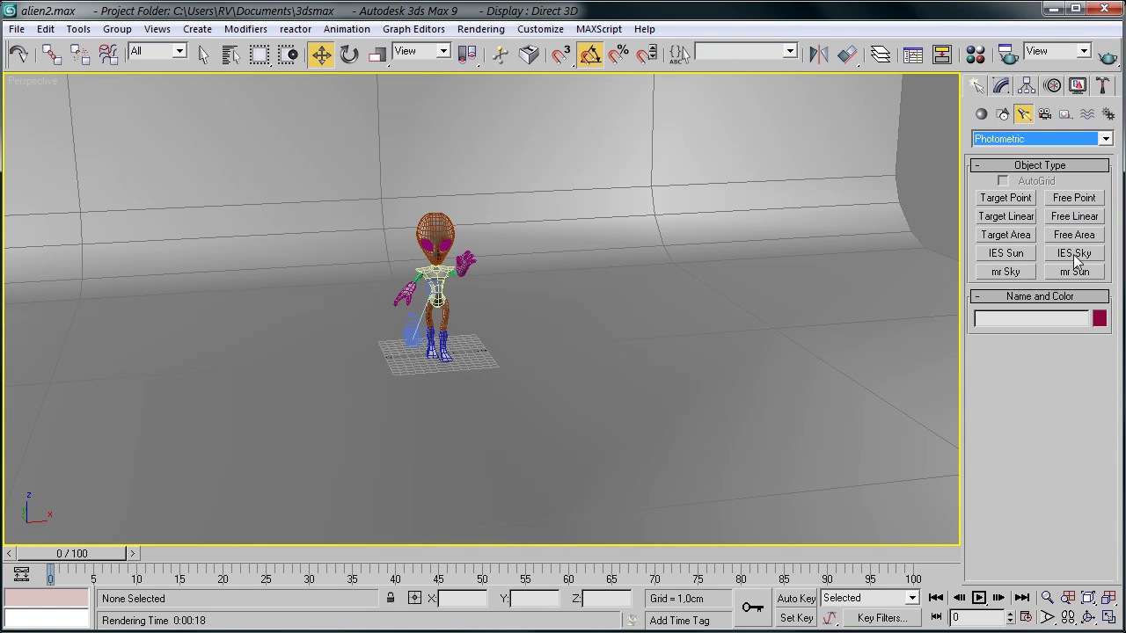
# Place a target spot light using the Top and Perspective views, then show its cone settings
pyautogui.click(1006, 198)
pyautogui.press('t')
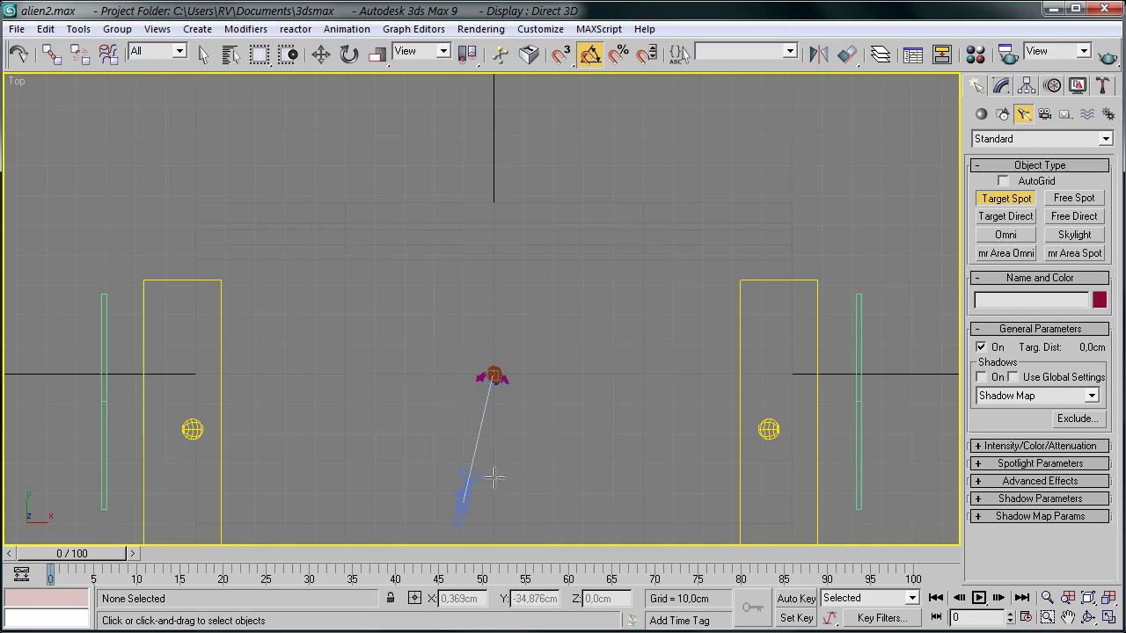
pyautogui.press('p')
pyautogui.press('w')
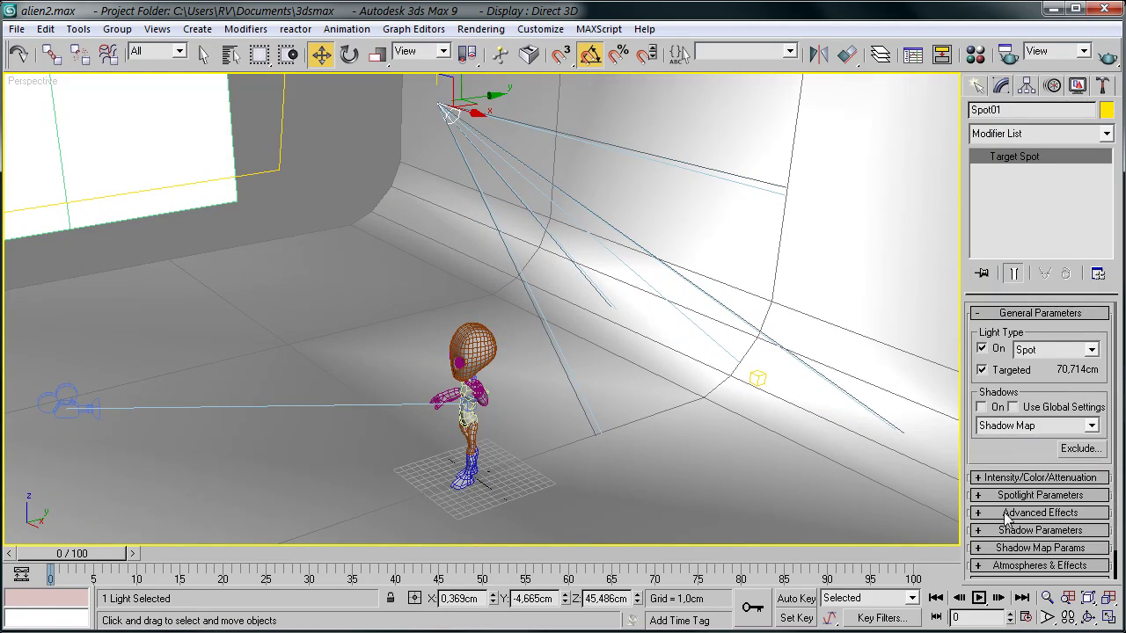
pyautogui.click(1000, 495)
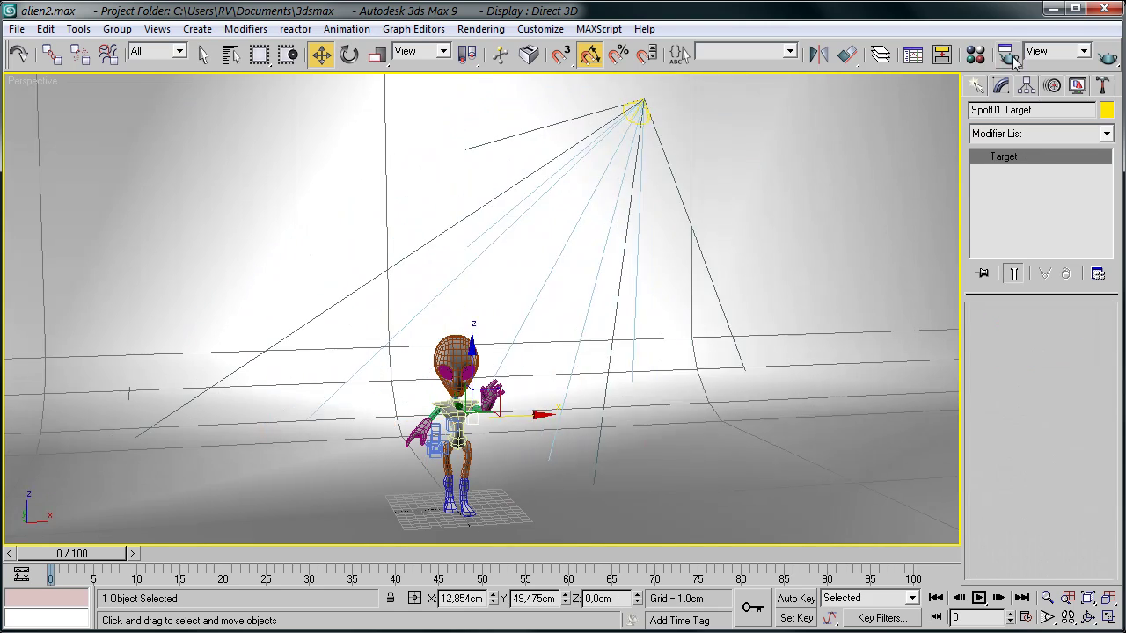
# Render the Perspective view to check the lighting, then render it again
pyautogui.click(1013, 60)
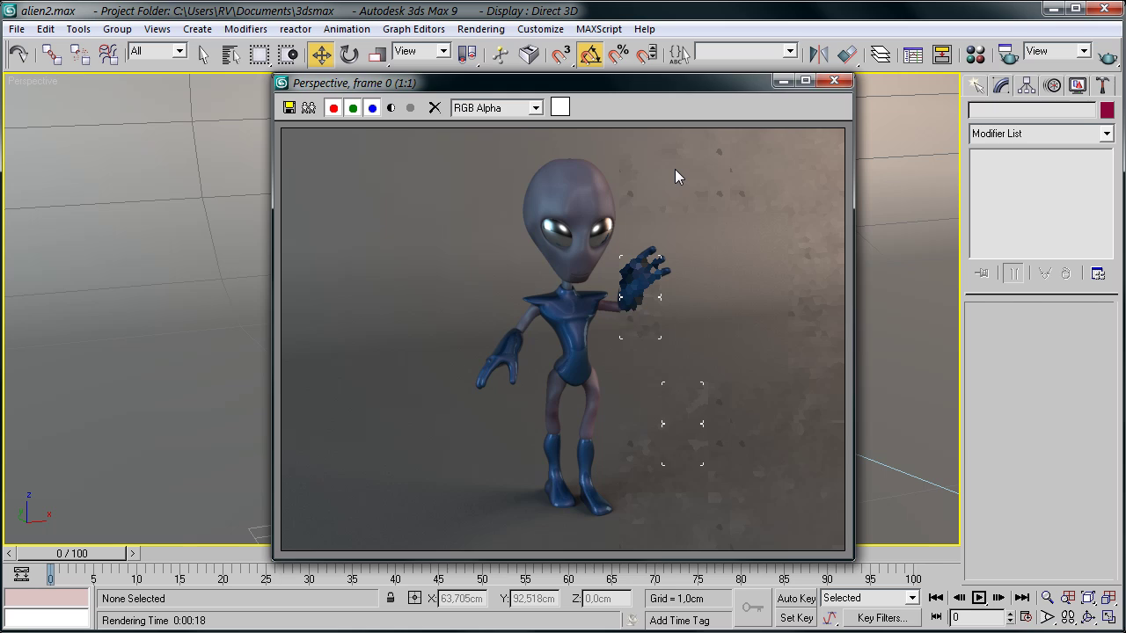
pyautogui.click(834, 81)
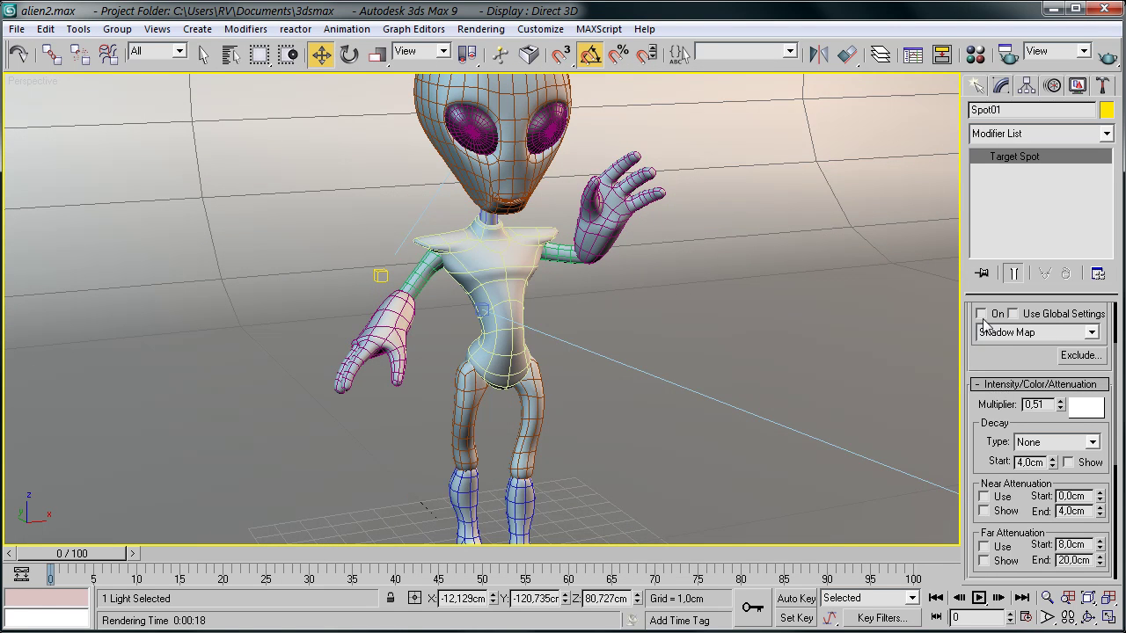
pyautogui.click(1008, 53)
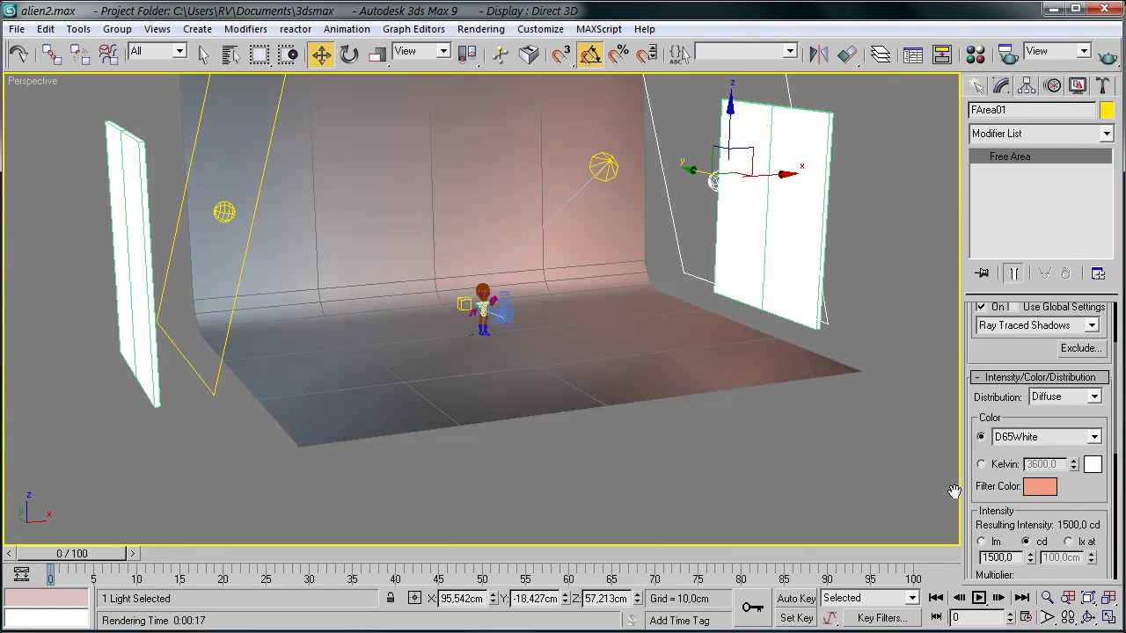
pyautogui.hotkey('shift', 'q')
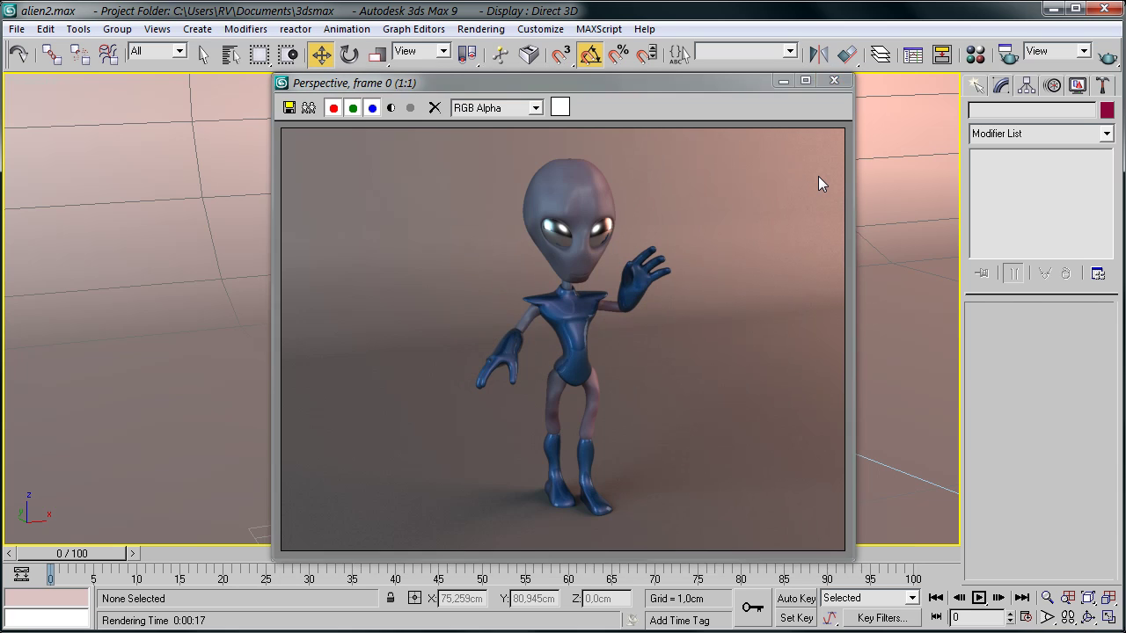
# Open render settings with F10 and render the Perspective view with Final Gather at Medium
pyautogui.press('F10')
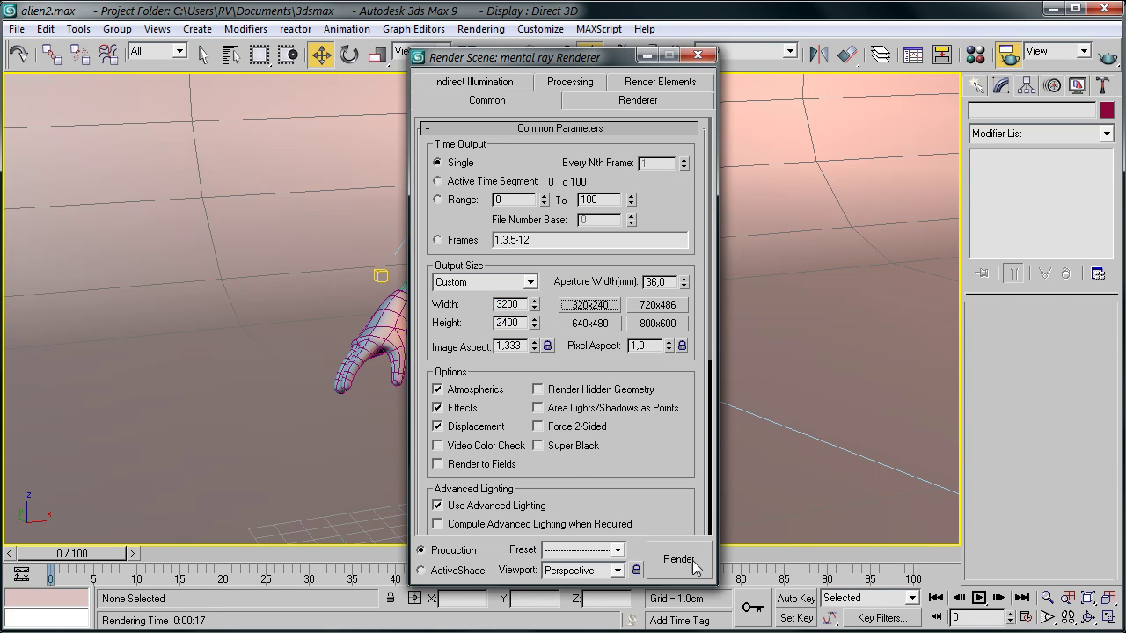
pyautogui.click(653, 555)
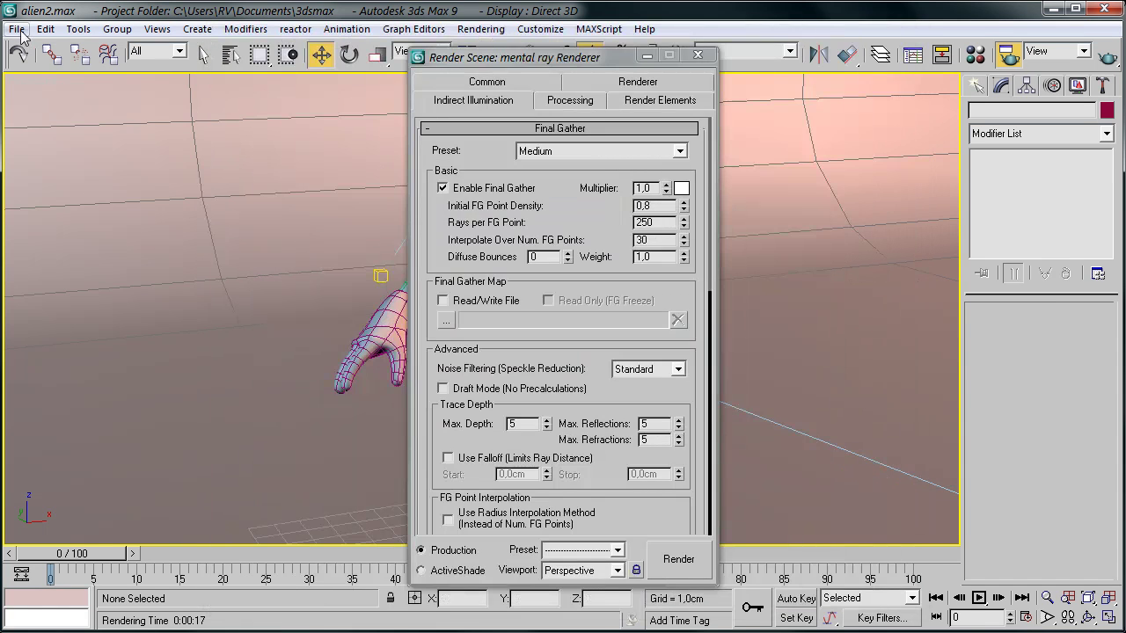